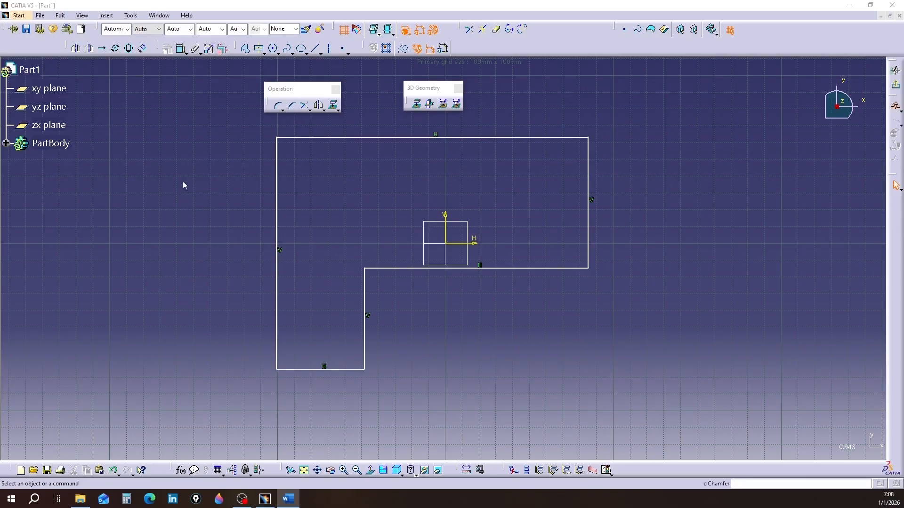
Step: Chamfer the four corners in the upper and middle part of the L-shaped sketch, about 26 mm long at 45 degrees
mouse_move(241, 120)
left_mouse_down()
mouse_move(338, 170)
mouse_move(589, 263)
mouse_move(600, 278)
left_mouse_up()
left_click(292, 106)
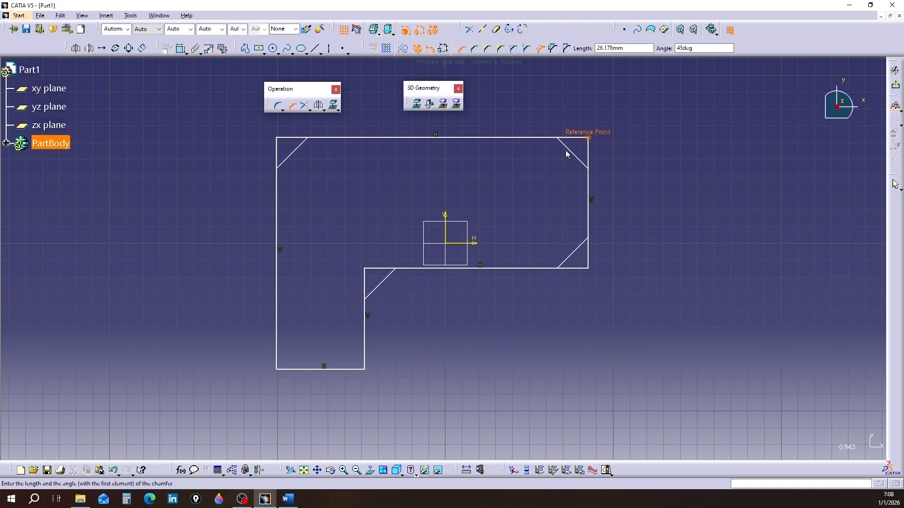
left_click(565, 151)
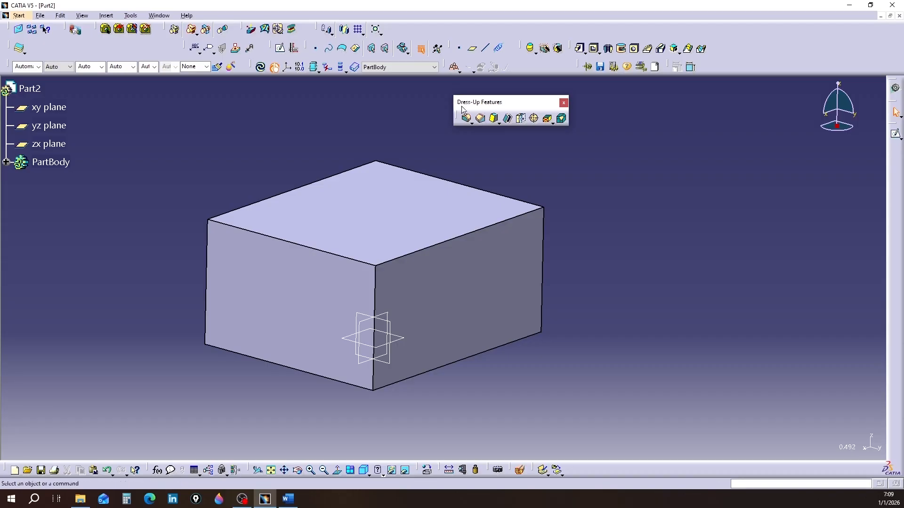
Step: Start a Chamfer on the block and review the available chamfer mode options
left_click_drag(495, 107, 517, 99)
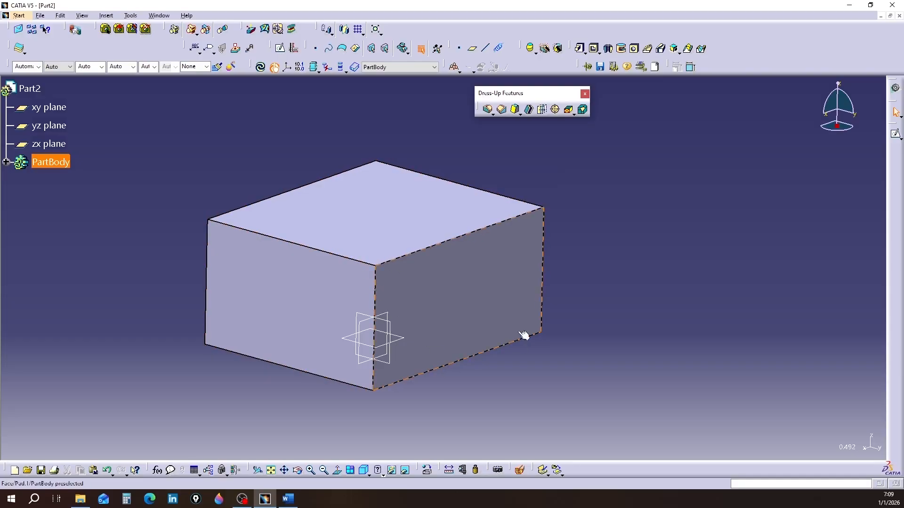
left_click(502, 112)
left_click_drag(623, 222, 665, 173)
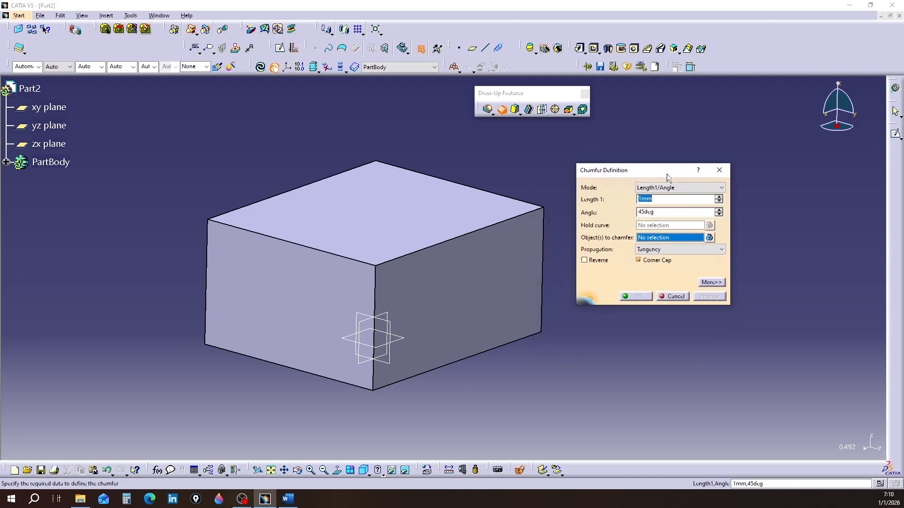
middle_click_drag(468, 216, 337, 214)
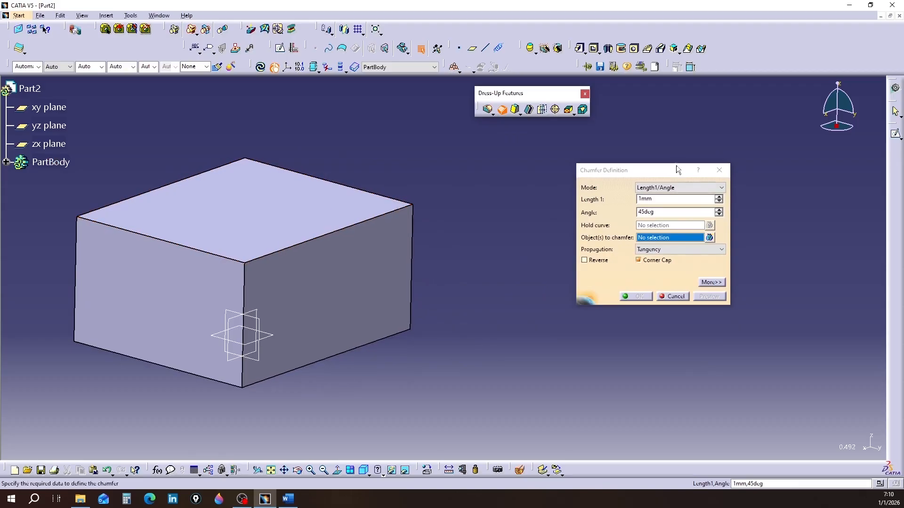
left_click_drag(662, 174, 543, 189)
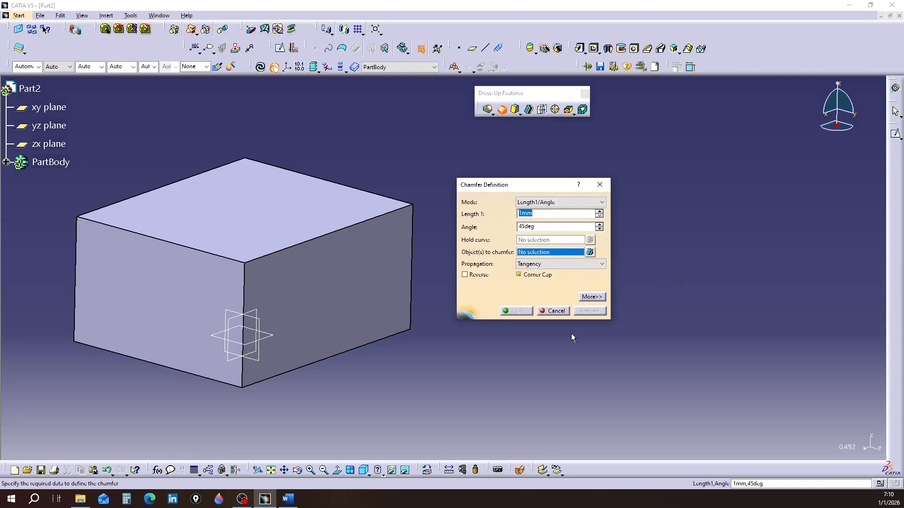
left_click(591, 297)
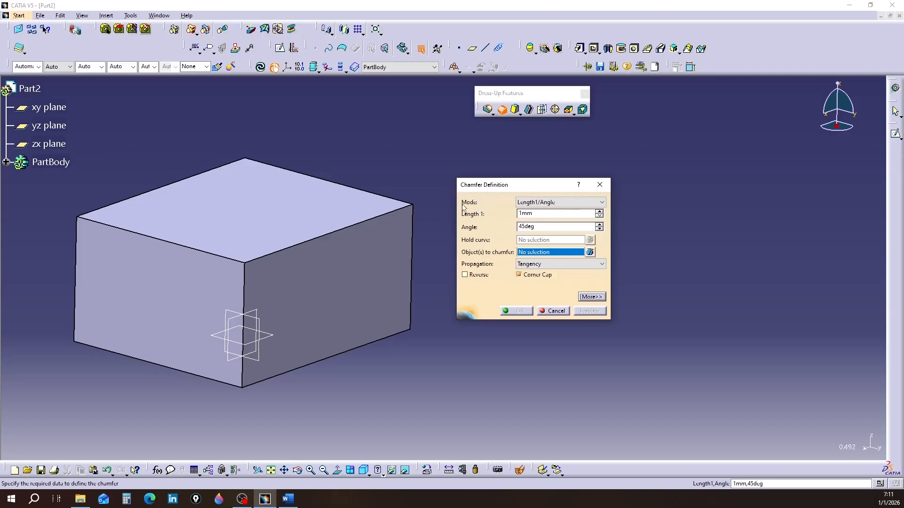
left_click(602, 202)
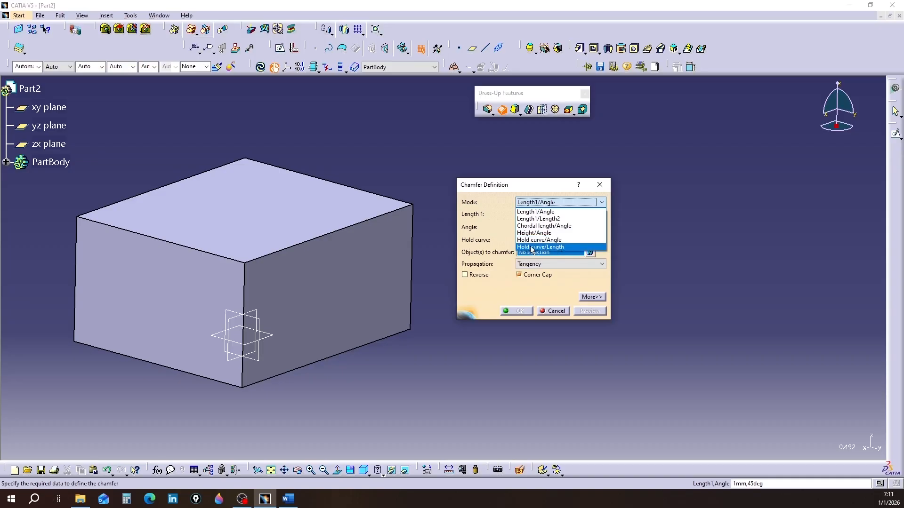
left_click(664, 235)
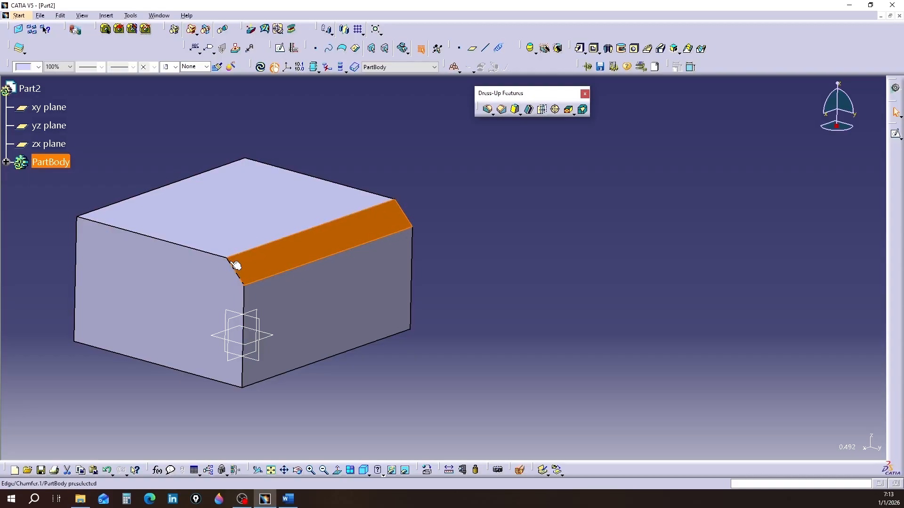
Step: Highlight the top and side faces adjacent to the chamfer, and delete the chamfer from the block
left_click(243, 203)
left_click(328, 315)
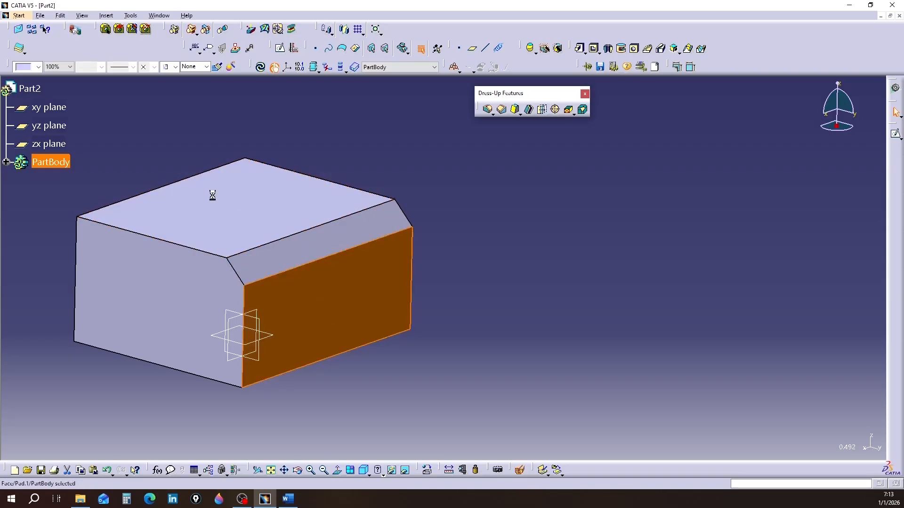
left_click(212, 195)
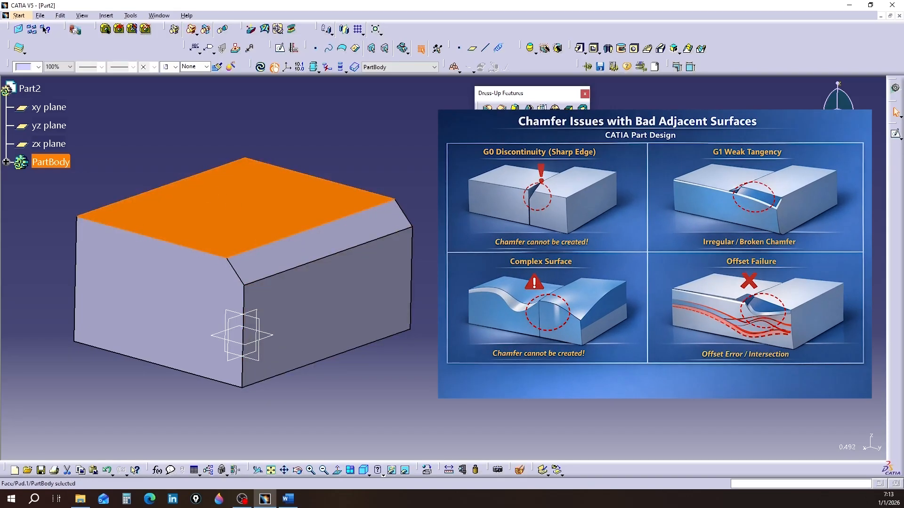
left_click(328, 306)
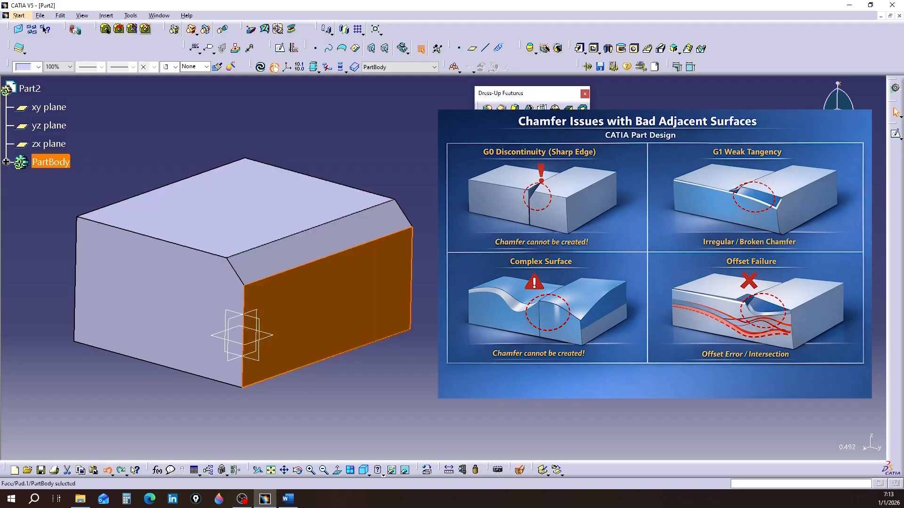
left_click(245, 207)
left_click(320, 242)
key("Delete")
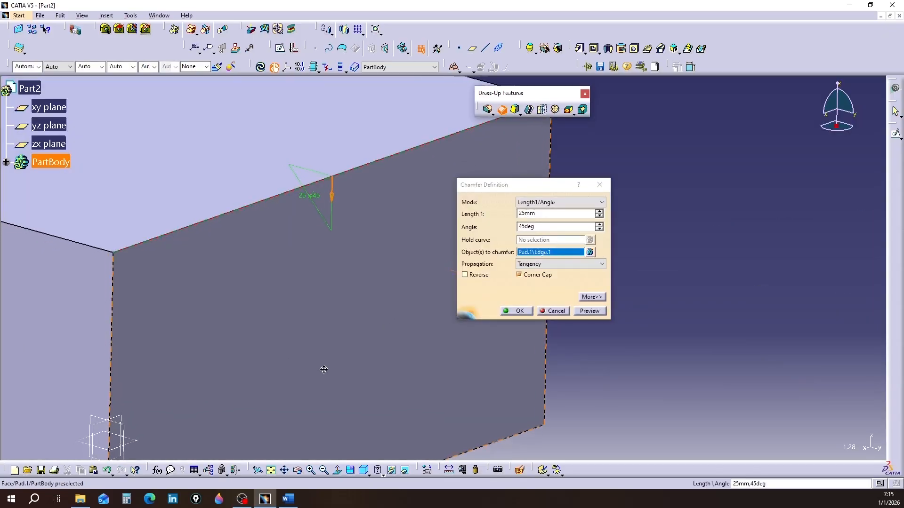
Step: Examine the 25 mm by 45-degree chamfer outline on the block's top edge in close-up and from standard views
middle_click_drag(324, 369, 326, 360)
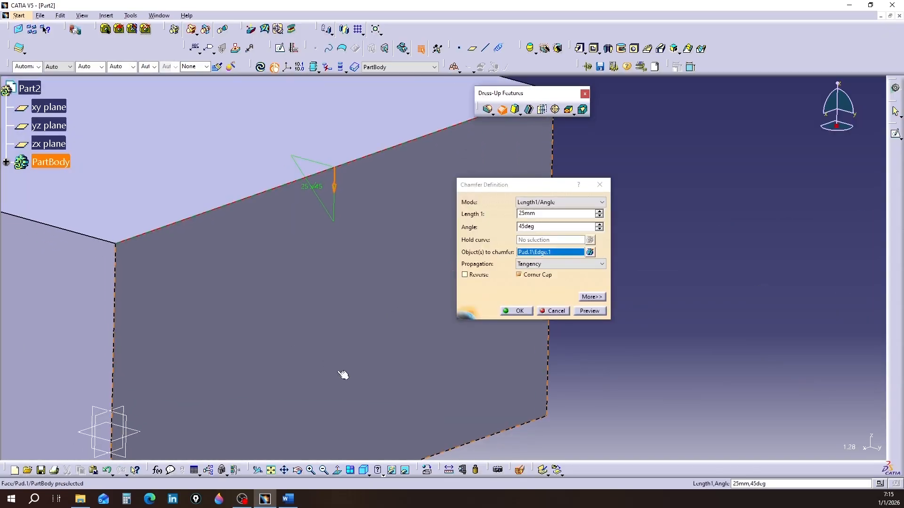
left_click(291, 293)
middle_click_drag(290, 292, 290, 330)
left_click_drag(533, 184, 643, 179)
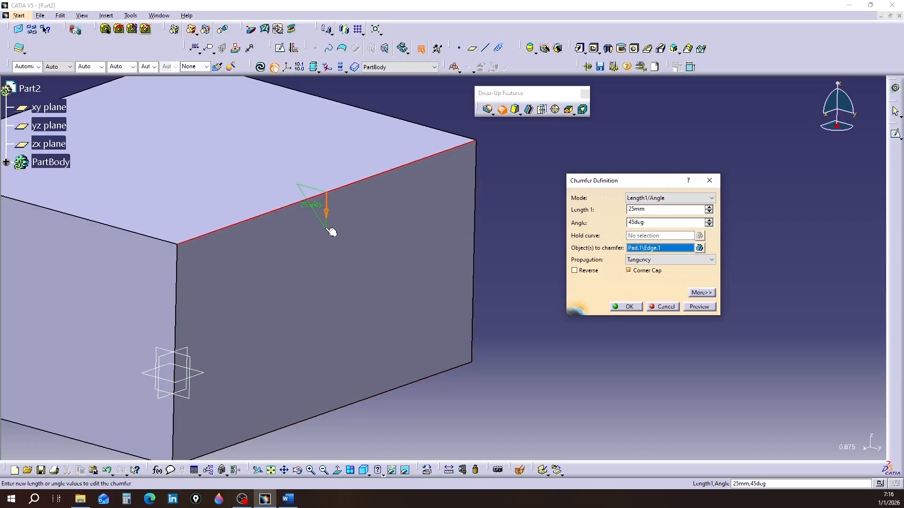
middle_click_drag(338, 228, 462, 258)
left_click_drag(628, 186, 747, 194)
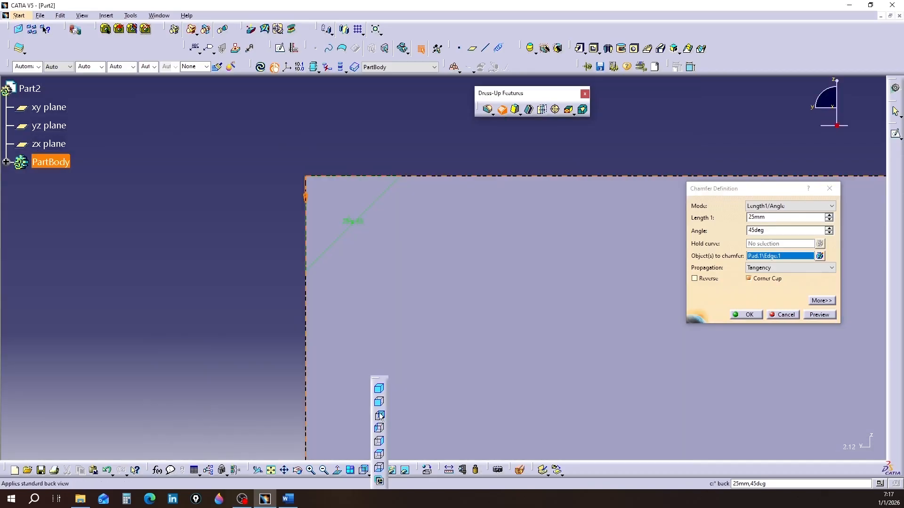
left_click(379, 406)
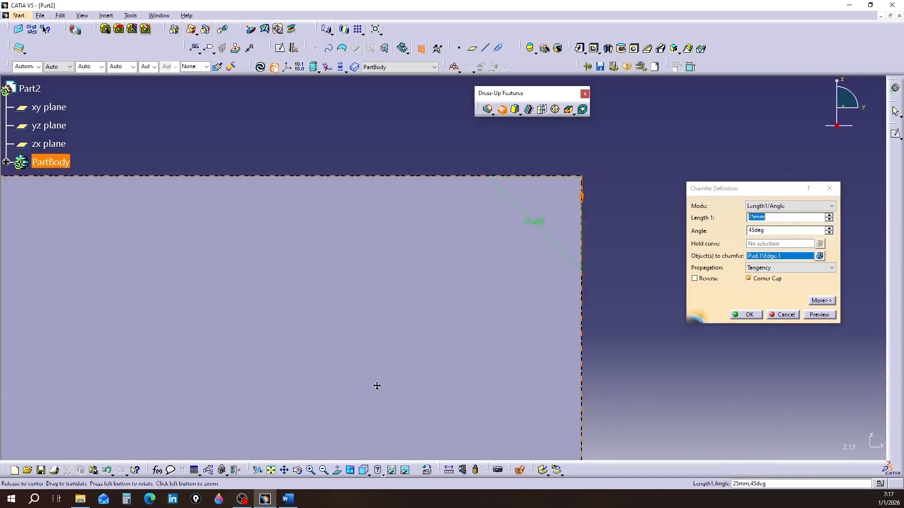
middle_click_drag(377, 386, 314, 421)
middle_click_drag(432, 379, 417, 357)
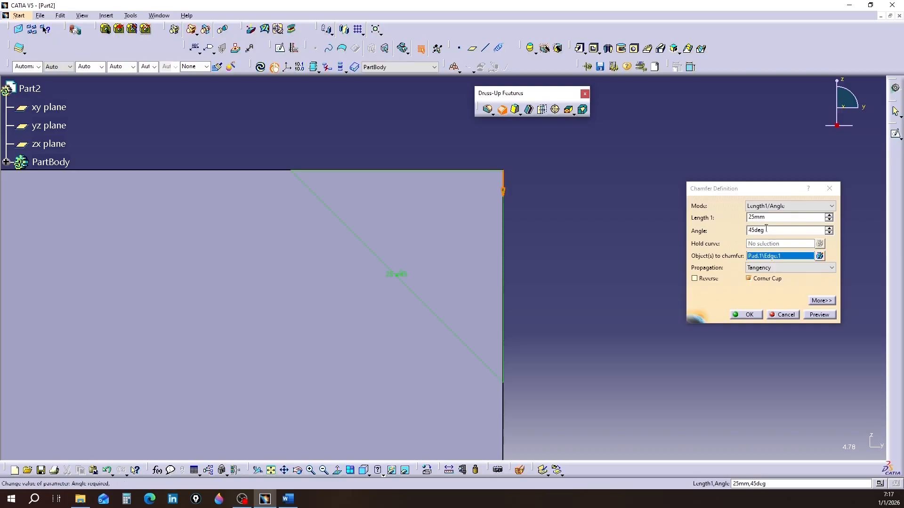
left_click_drag(765, 184, 608, 182)
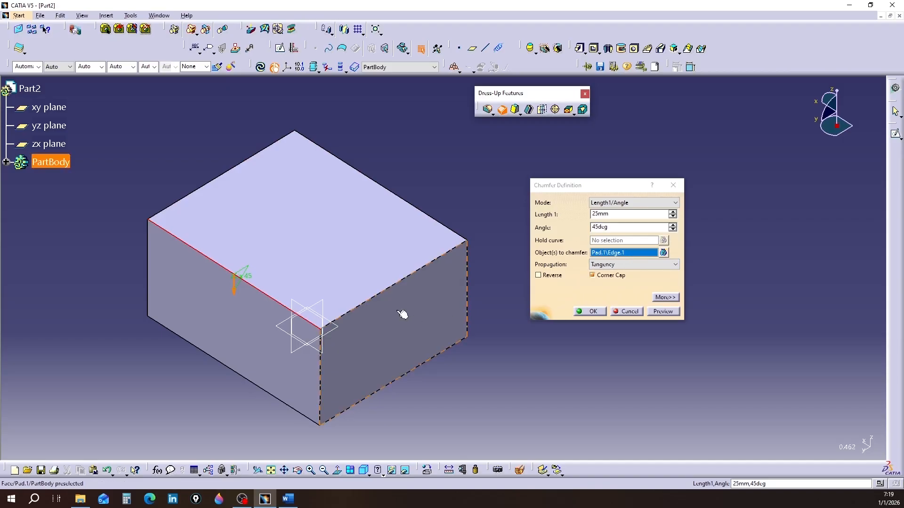
Step: Add the two other visible top edges of the block to the 25 mm chamfer selection
left_click(385, 295)
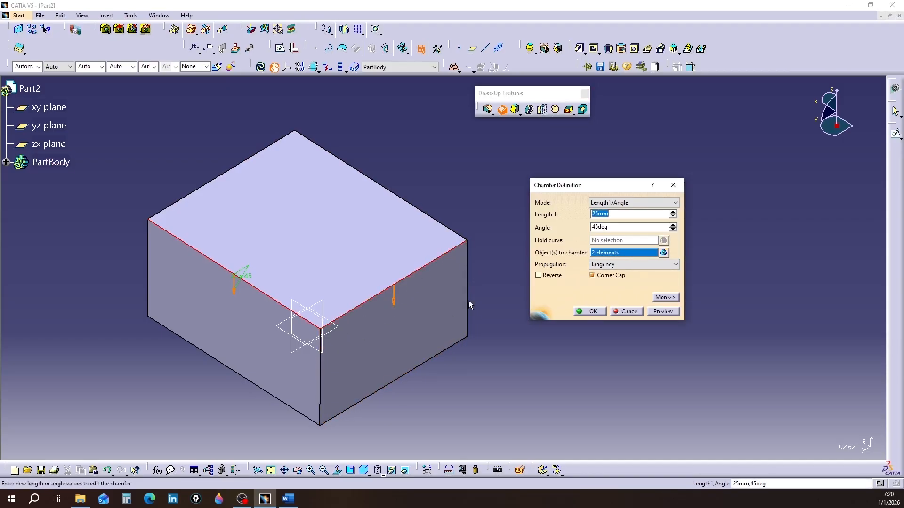
left_click(433, 220)
middle_click_drag(485, 223, 367, 301)
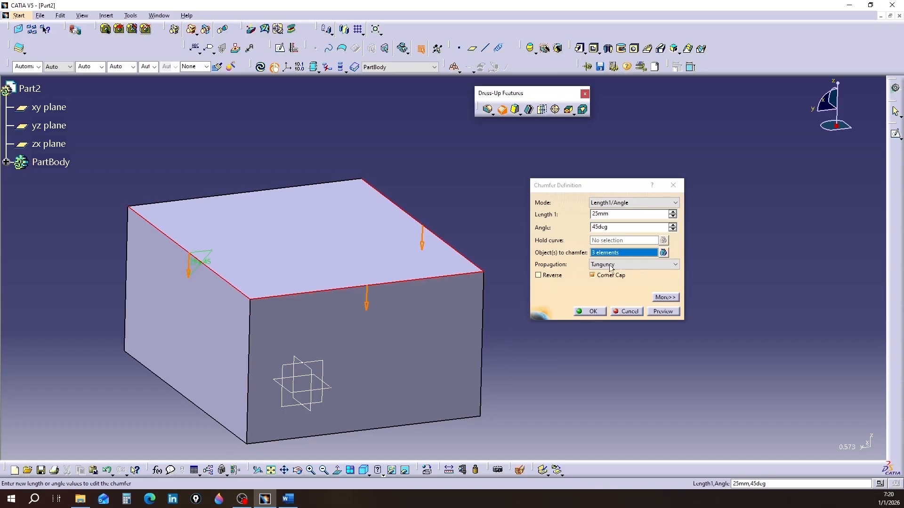
Step: Open the list of objects to chamfer and remove the third selected edge from it
left_click(663, 253)
left_click_drag(821, 382, 558, 343)
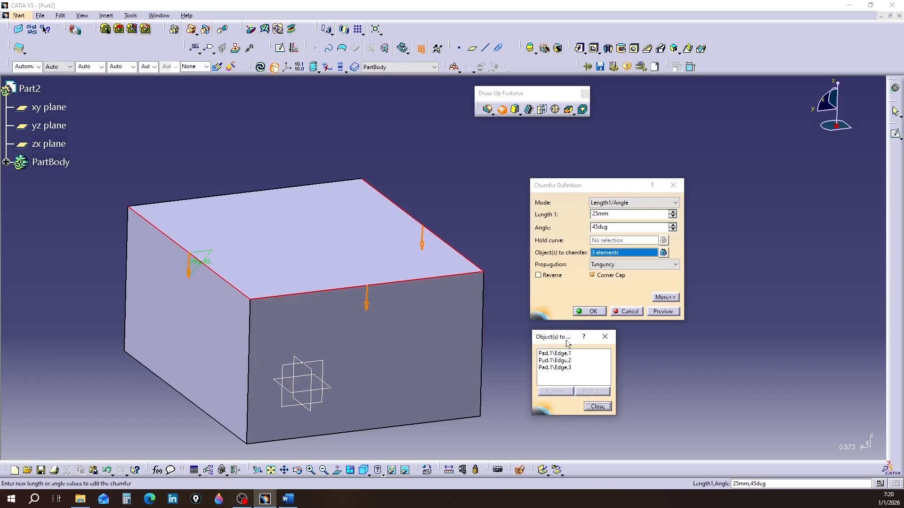
left_click(608, 407)
left_click(563, 370)
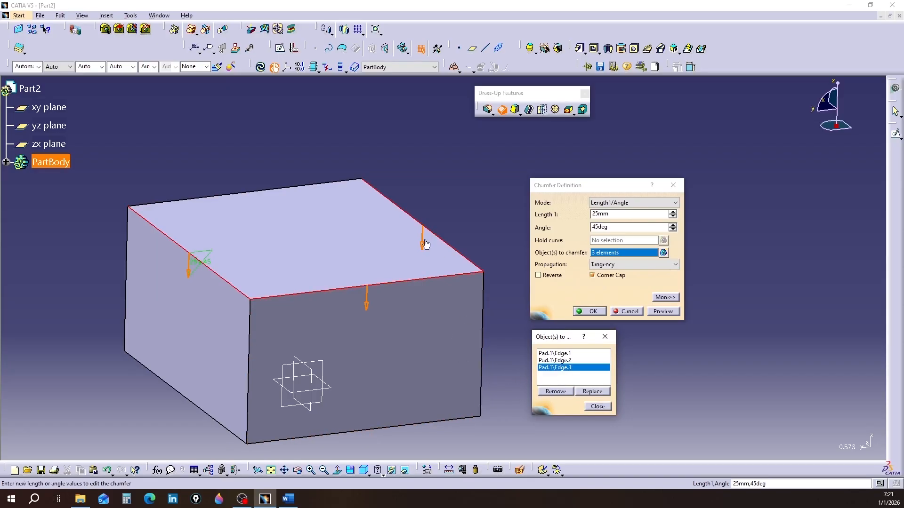
left_click(556, 391)
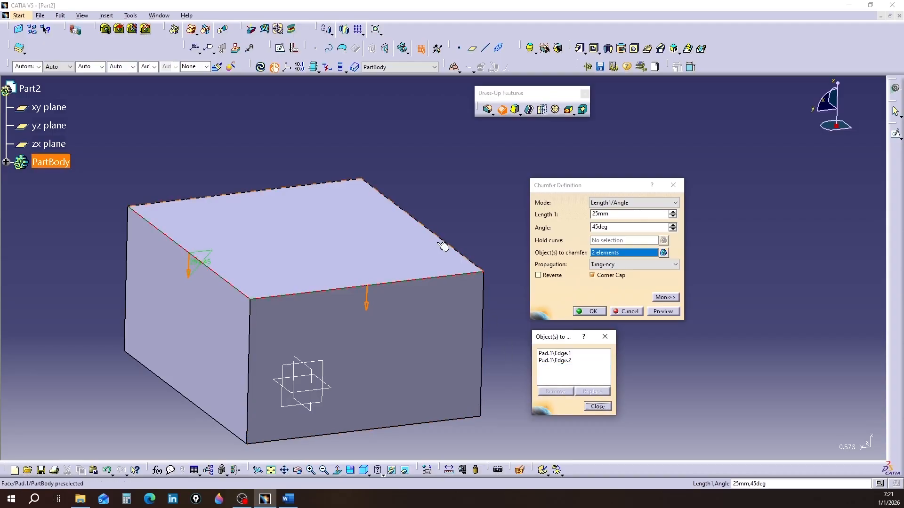
Step: Replace the second edge in the chamfer selection with the opposite top edge, and apply the 25 mm chamfer
left_click(554, 361)
left_click(594, 392)
left_click(263, 198)
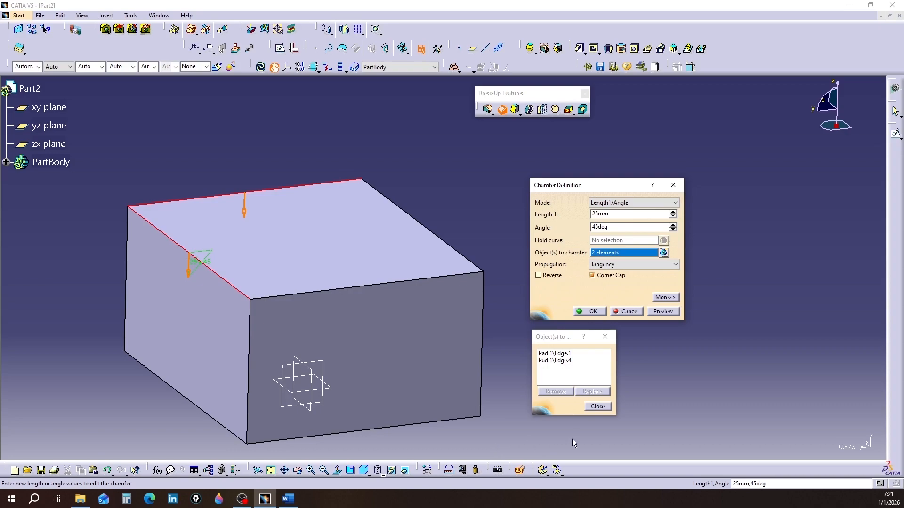
left_click(588, 310)
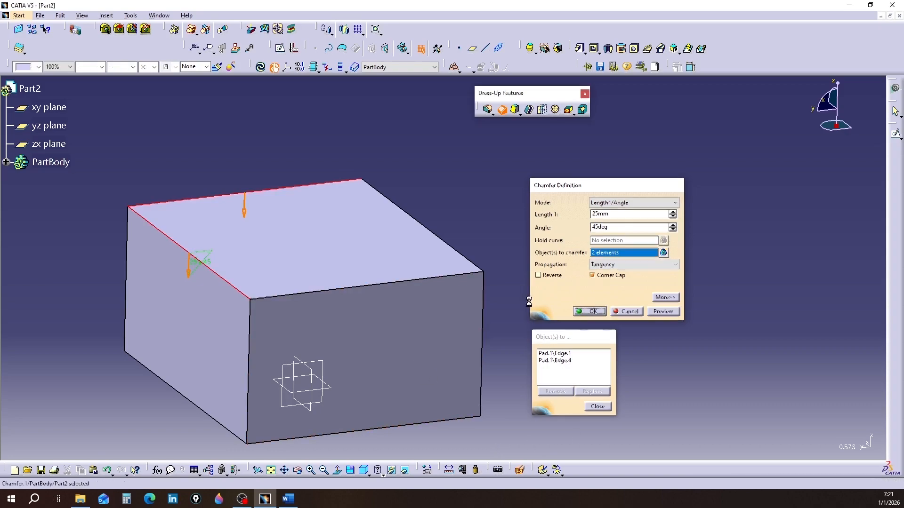
middle_click_drag(236, 252, 387, 314)
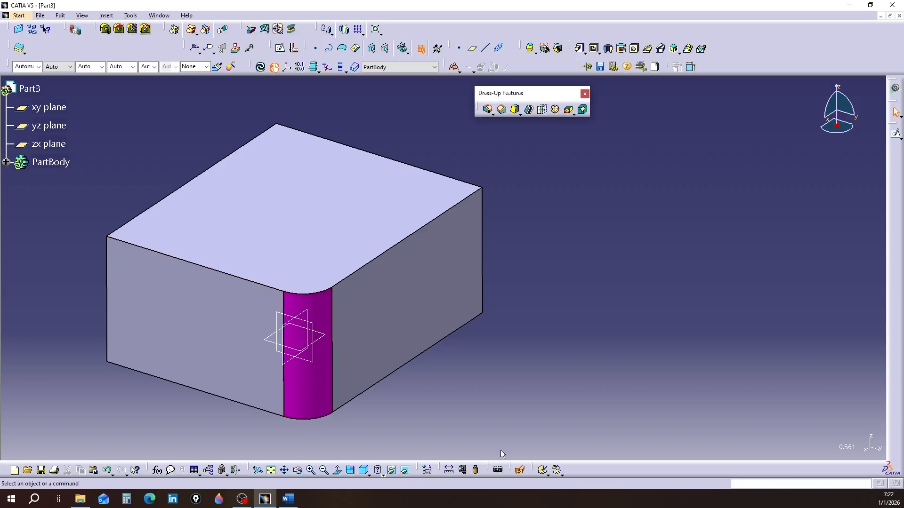
Step: Start a Chamfer with Tangency propagation on the straight top edge beside the purple fillet and preview it
left_click(502, 109)
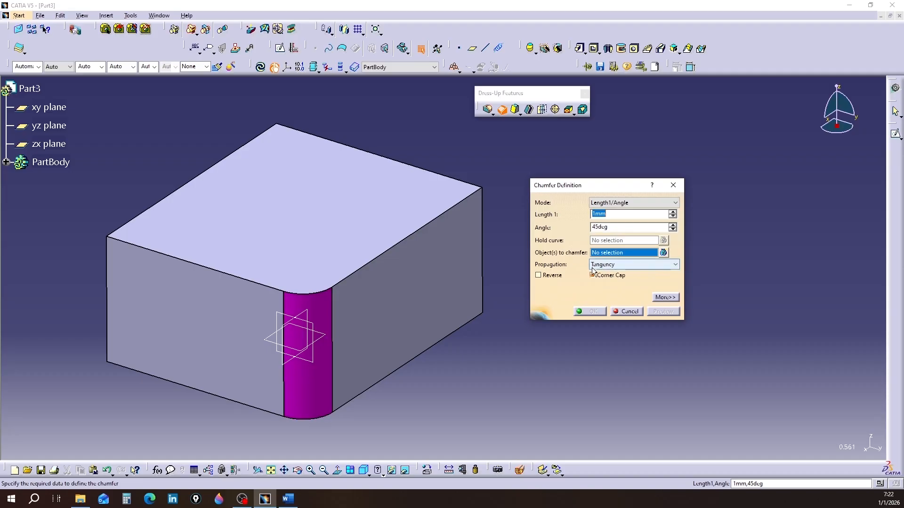
left_click(666, 266)
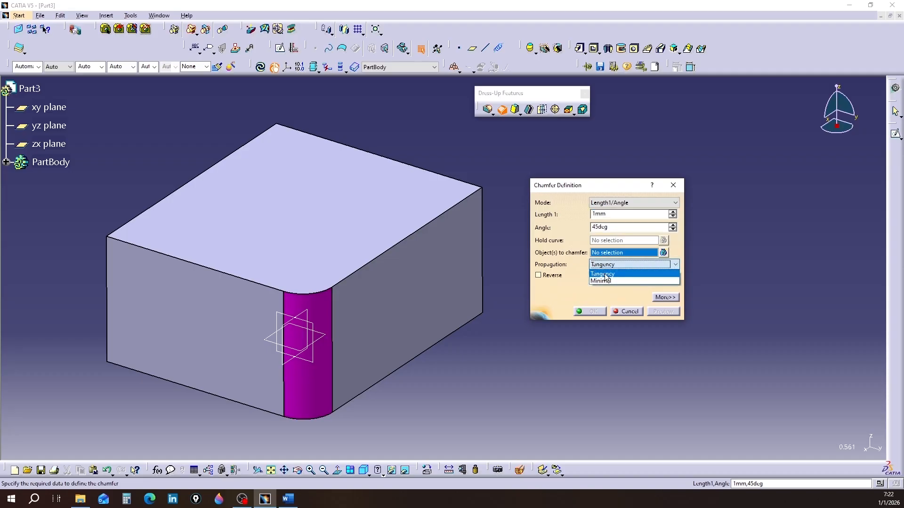
left_click(605, 275)
left_click(408, 239)
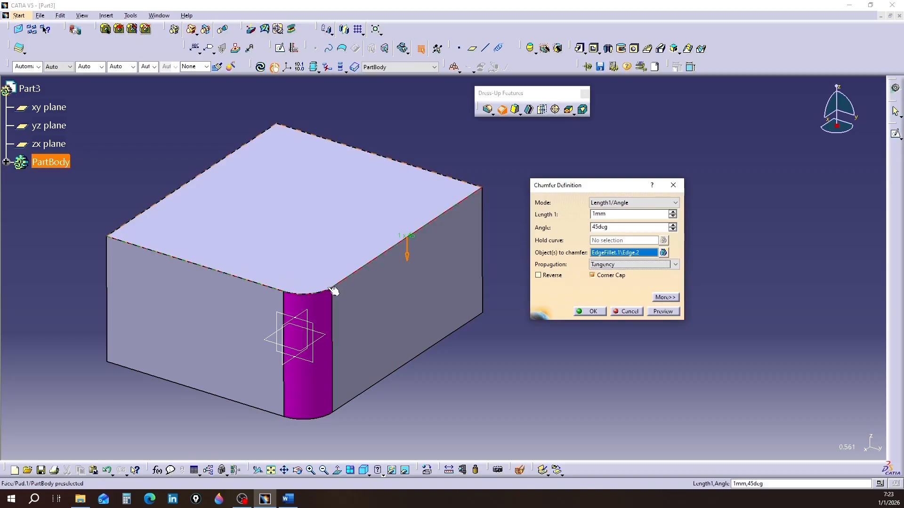
left_click(662, 311)
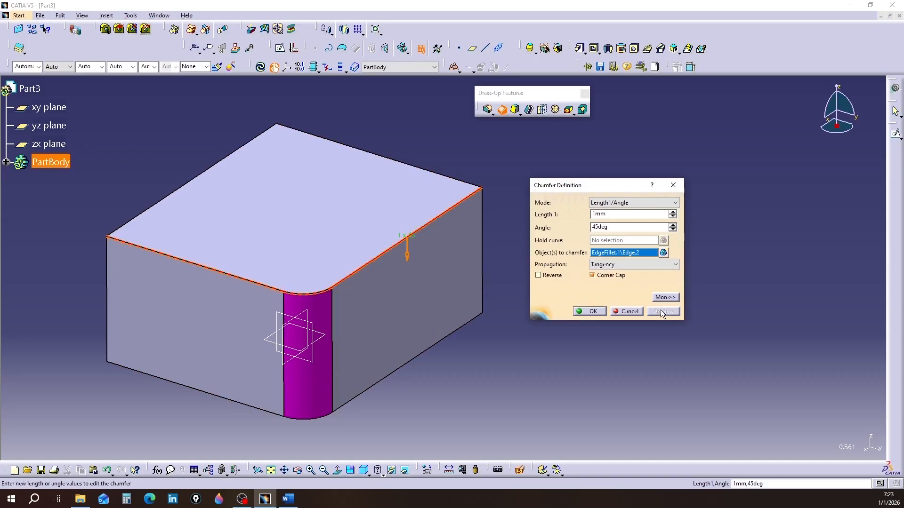
Step: Set the chamfer length to 15 mm, preview it, and change the propagation to Minimal
left_click(672, 211)
left_click(672, 211)
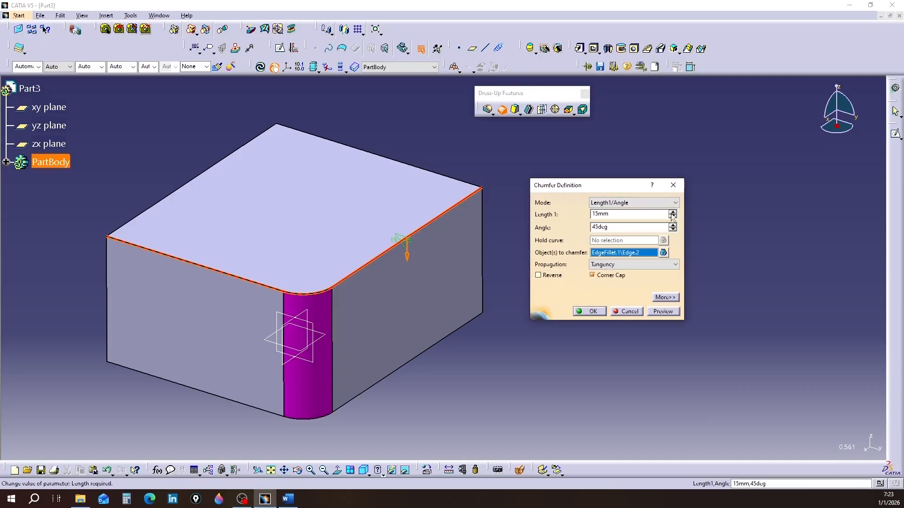
left_click(662, 311)
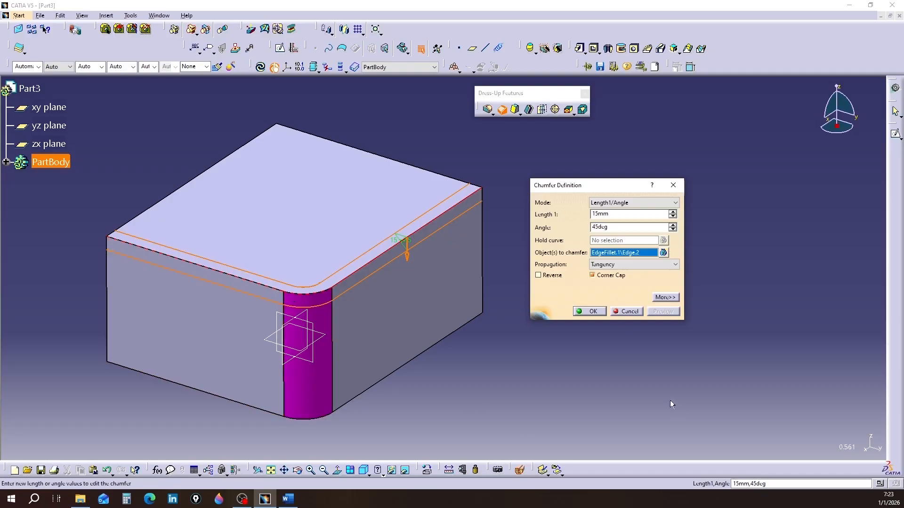
left_click(676, 264)
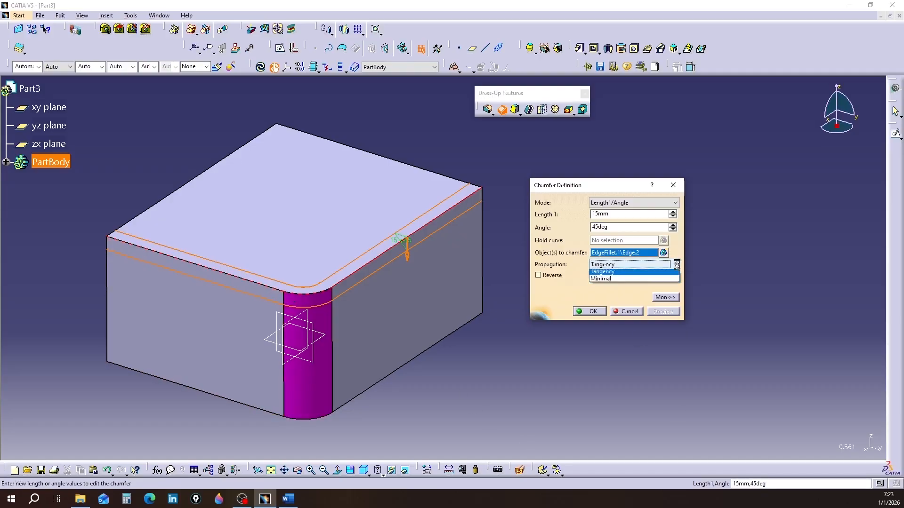
left_click(600, 280)
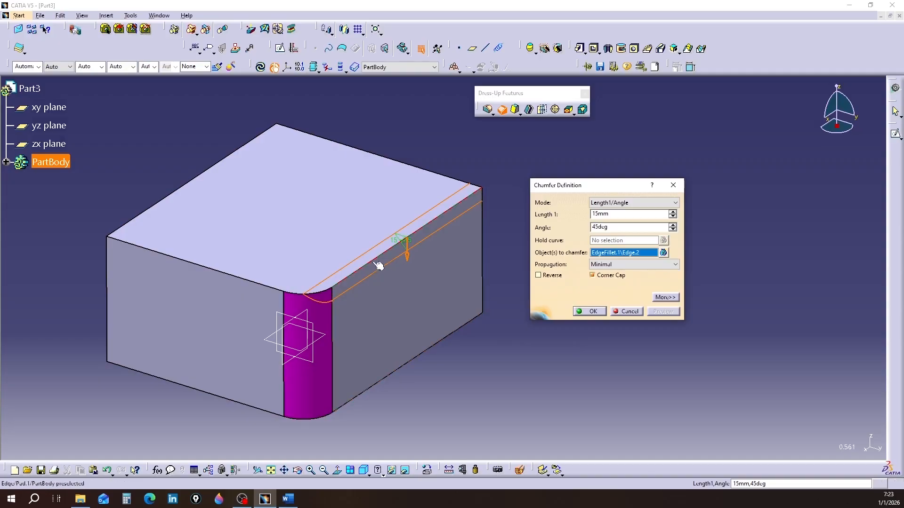
Step: Apply the Minimal chamfer on the filleted block and edit it to use Tangency propagation
left_click(589, 311)
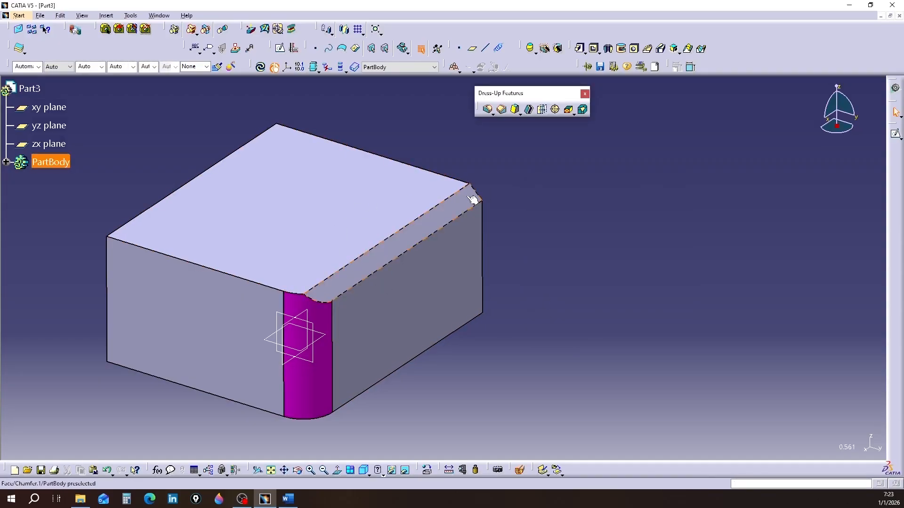
left_click(5, 162)
left_click(66, 236)
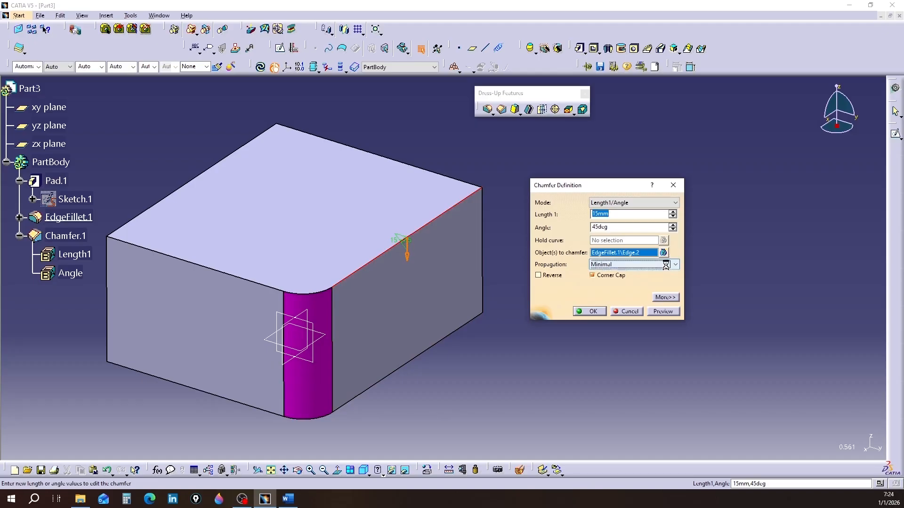
left_click(614, 265)
left_click(603, 274)
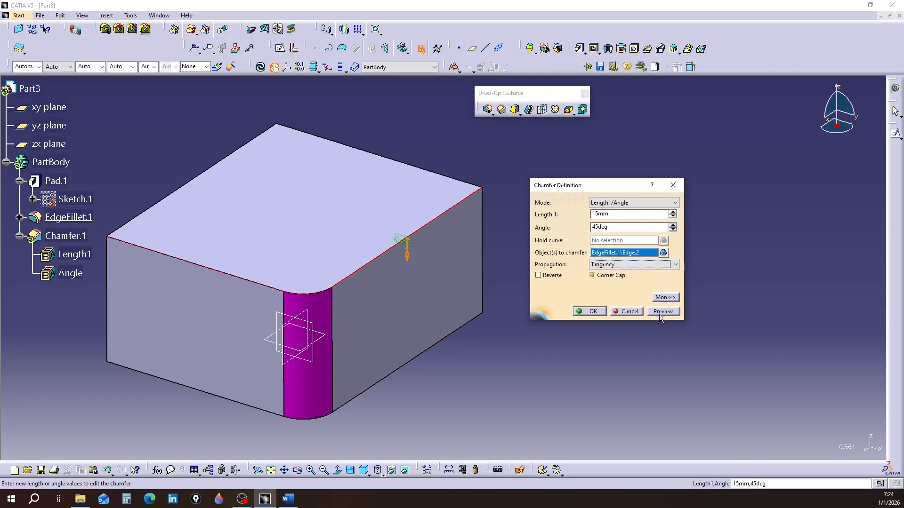
left_click(661, 311)
left_click(591, 311)
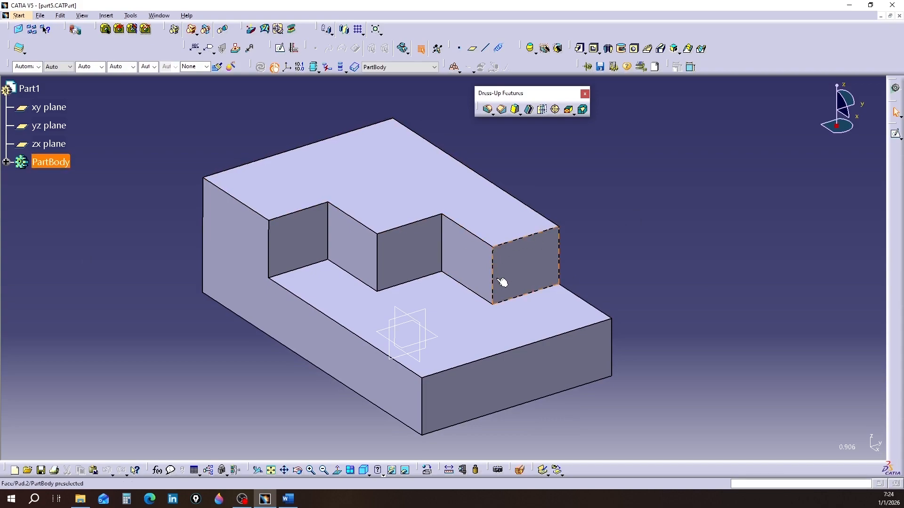
Step: In part5.CATPart, chamfer the three edges meeting at the raised block's corner by 25 mm with Corner Cap enabled, and undo the chamfer
left_click(447, 276)
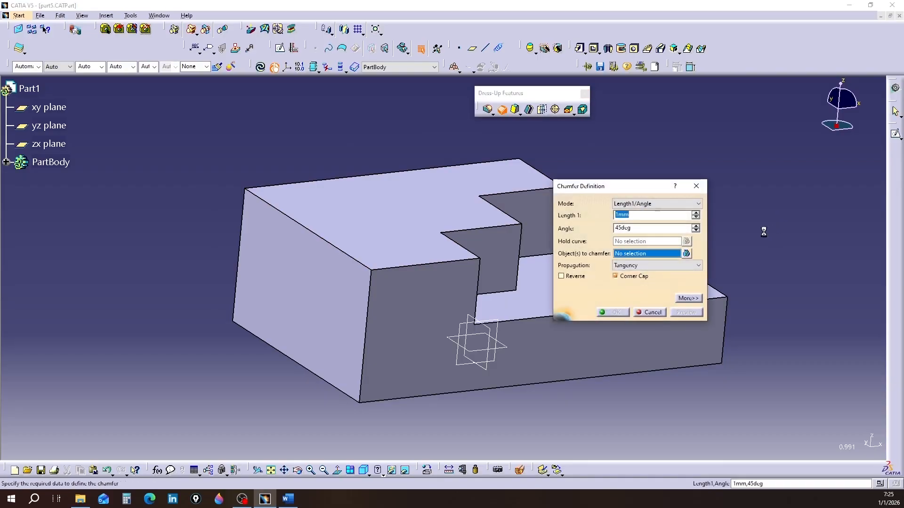
left_click_drag(605, 189, 654, 191)
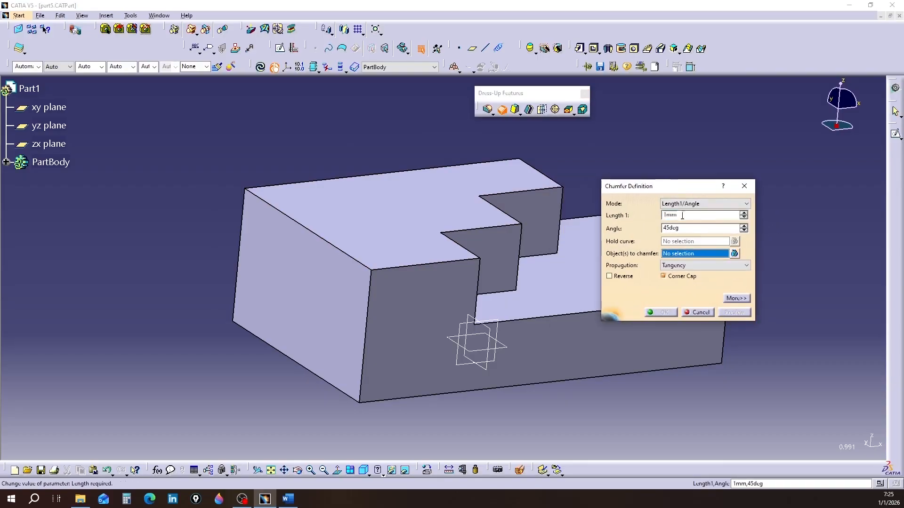
type("25")
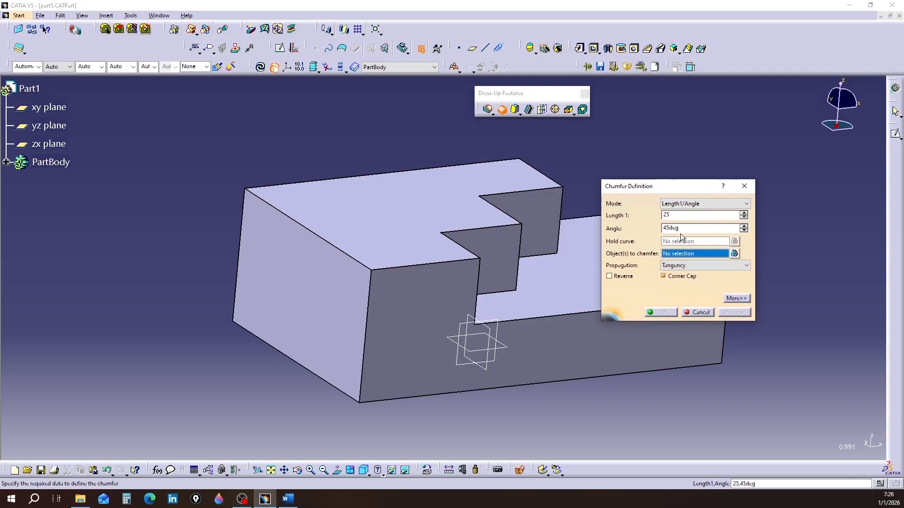
left_click(399, 268)
left_click(364, 265)
left_click(370, 299)
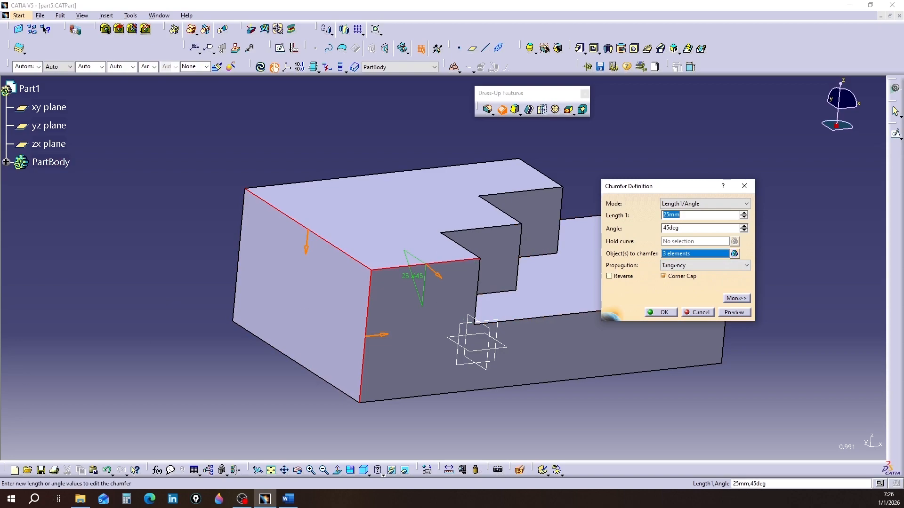
left_click(669, 313)
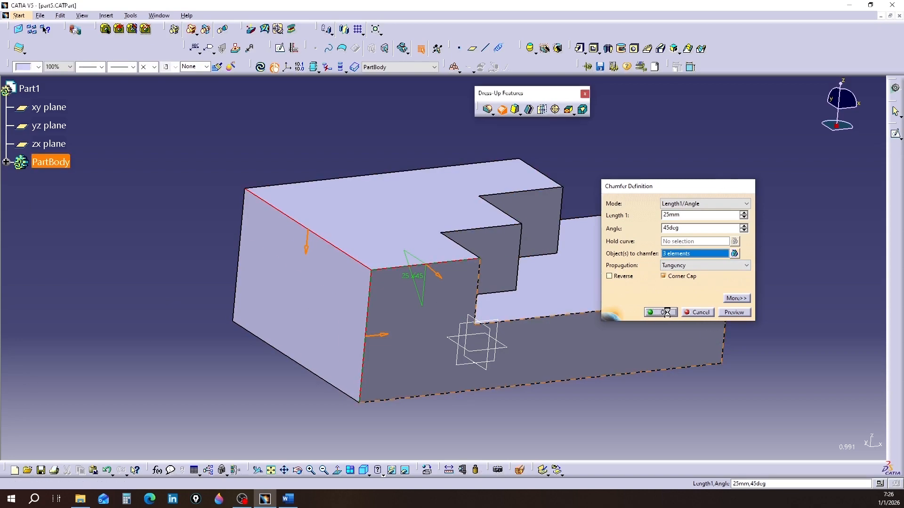
middle_click_drag(314, 397, 300, 428)
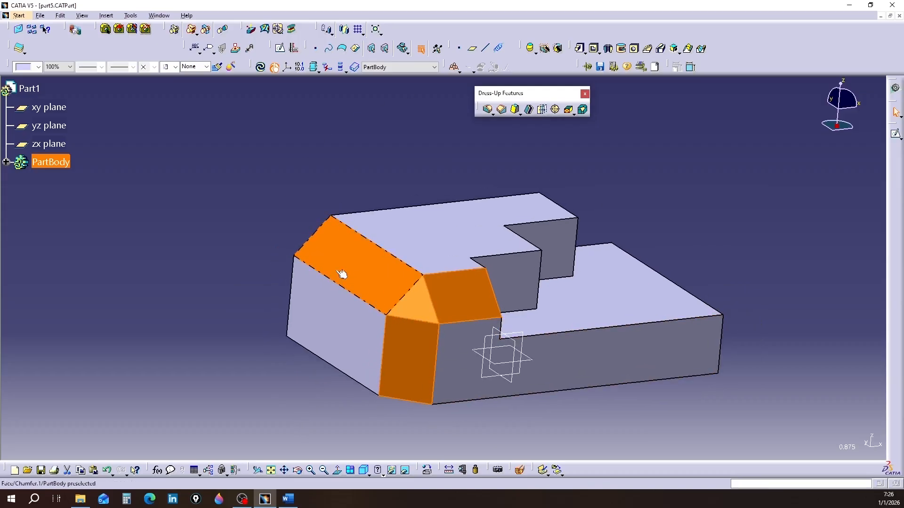
left_click(414, 379)
key("ctrl+z")
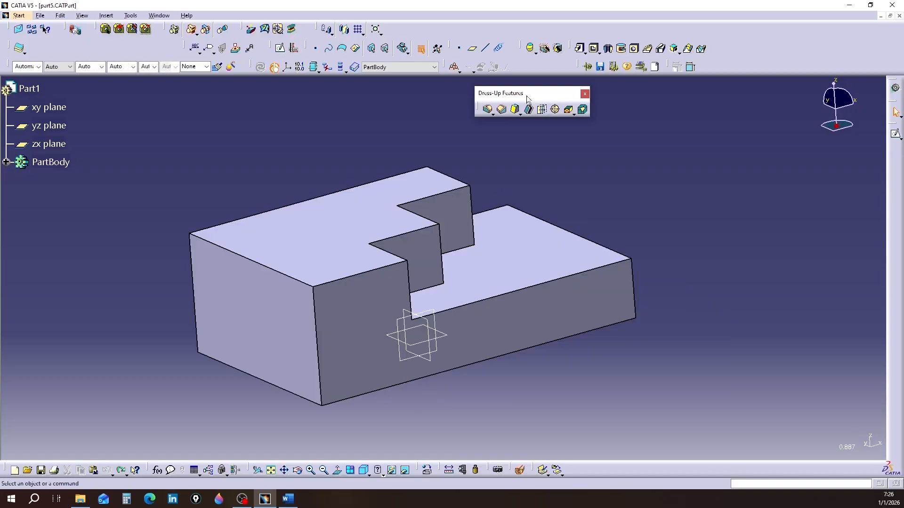
Step: Chamfer the raised block's same three corner edges by 25 mm with Corner Cap disabled, and undo the chamfer
left_click(497, 112)
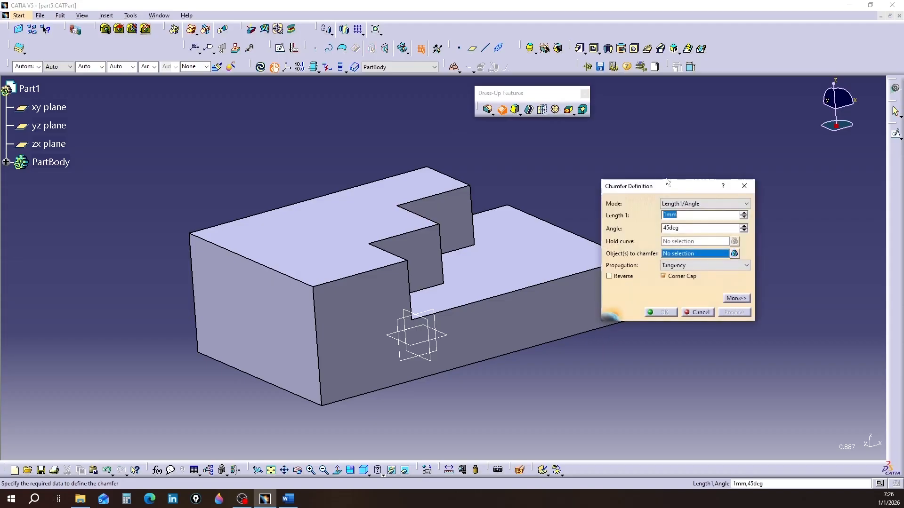
type("25")
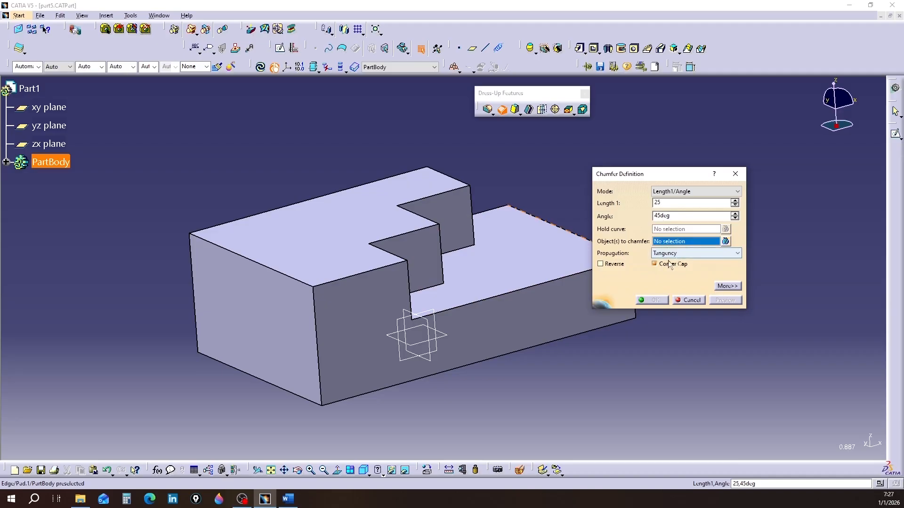
left_click(354, 275)
left_click(307, 285)
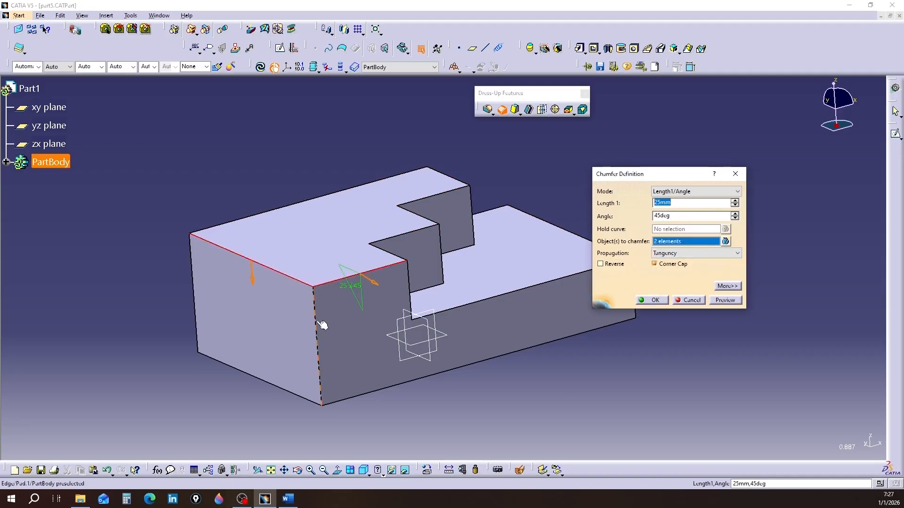
left_click(322, 328)
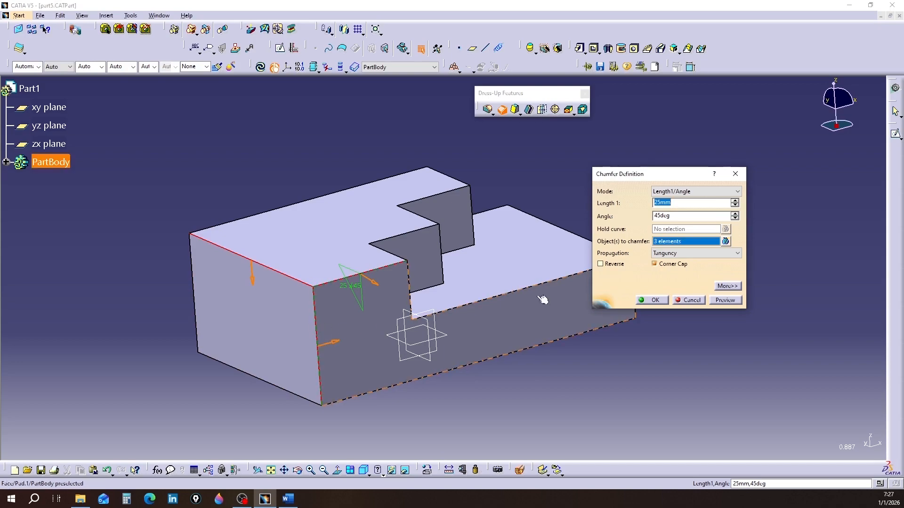
left_click(673, 246)
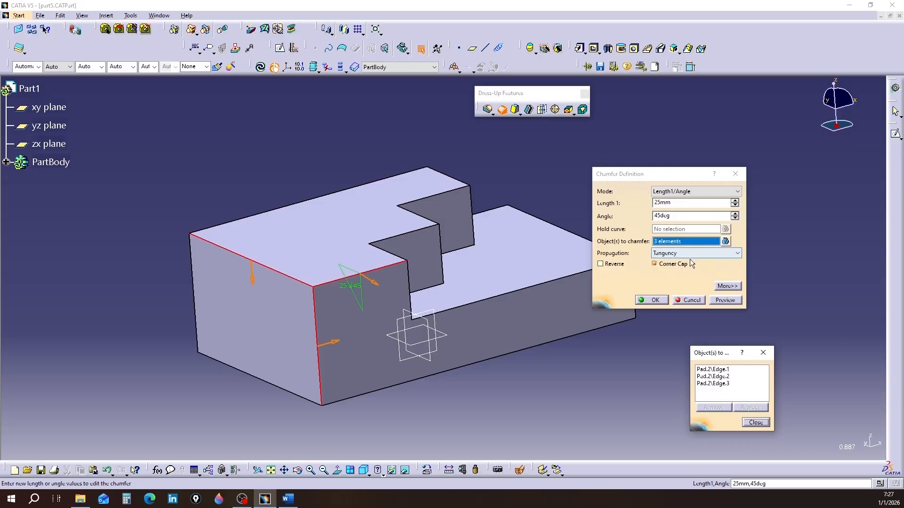
left_click(654, 264)
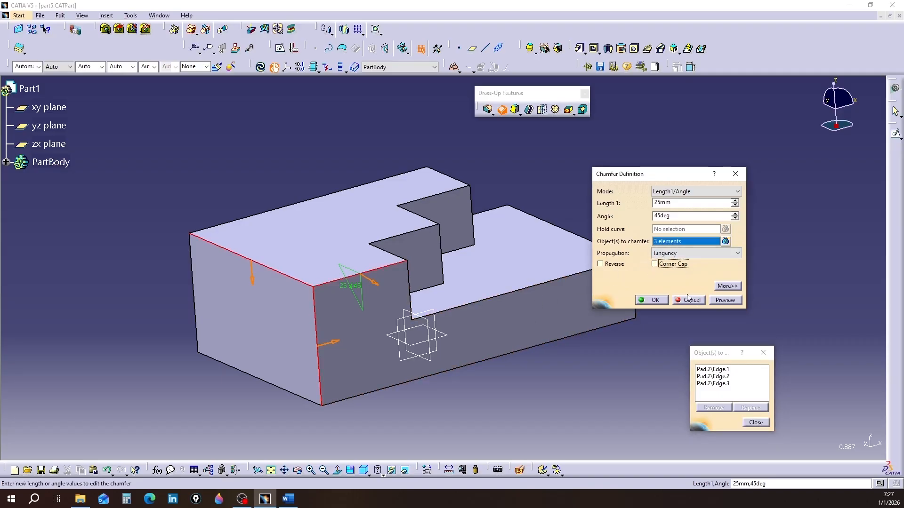
left_click(655, 301)
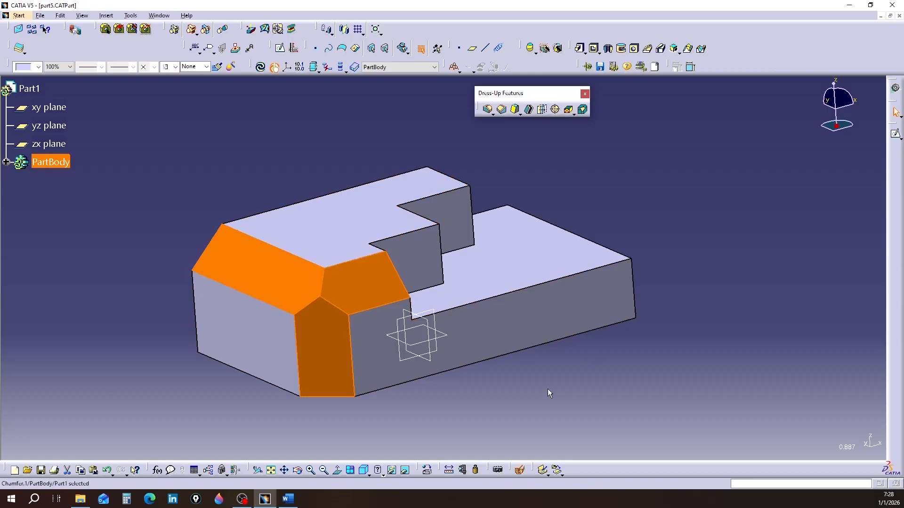
key("ctrl+z")
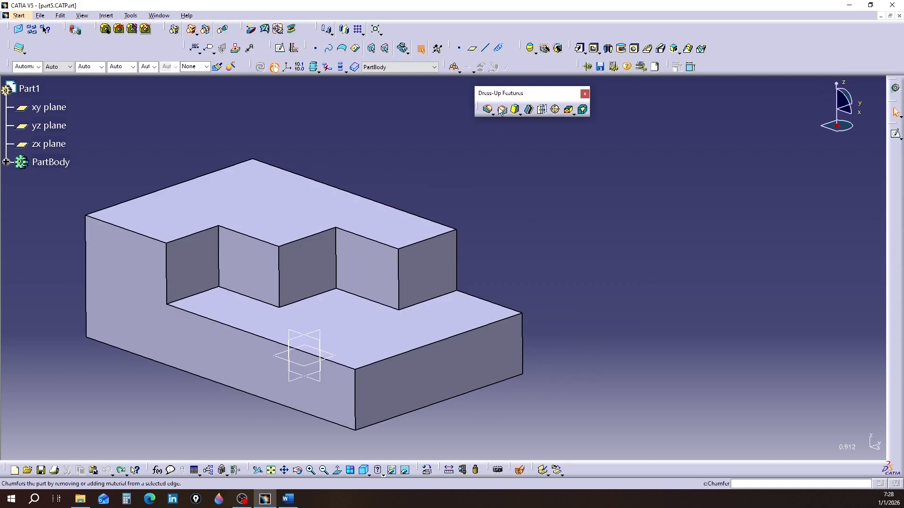
Step: Chamfer the three edges at the end step's upper vertex by 10 mm, defining that vertex as a chamfer corner with a 10 mm setback
left_click(500, 111)
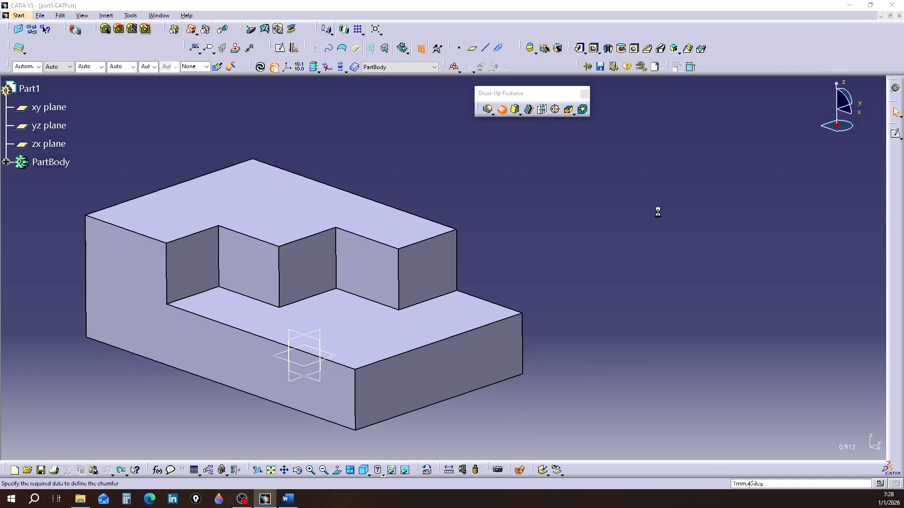
left_click_drag(666, 179, 603, 181)
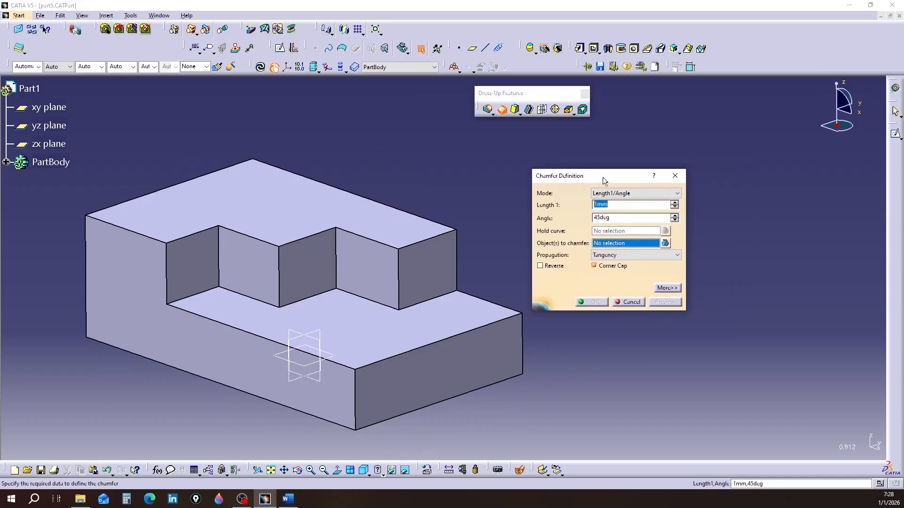
left_click(667, 289)
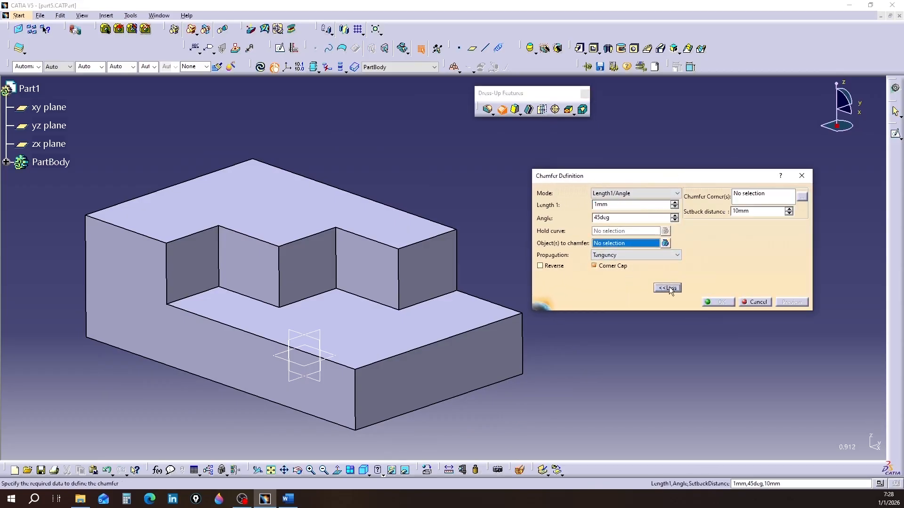
left_click_drag(678, 176, 650, 167)
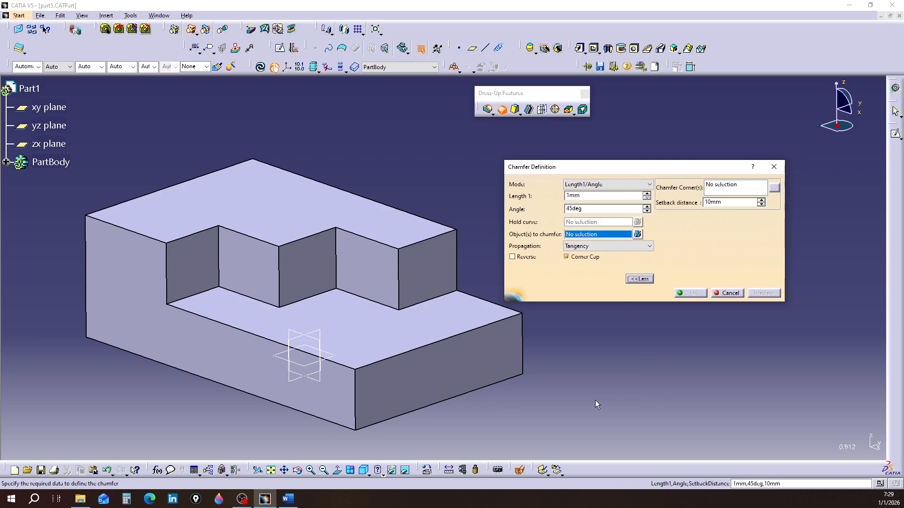
left_click(726, 185)
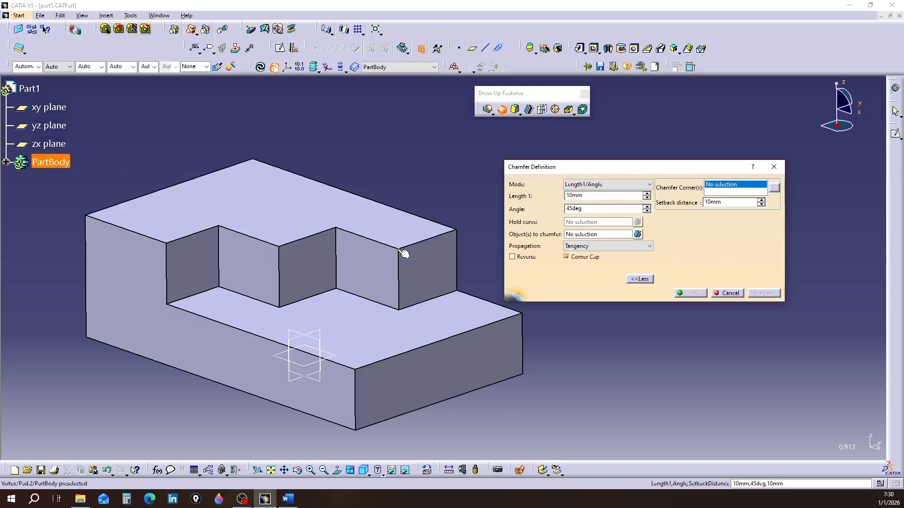
left_click(403, 253)
scroll(409, 258, "up", 1)
scroll(416, 260, "up", 3)
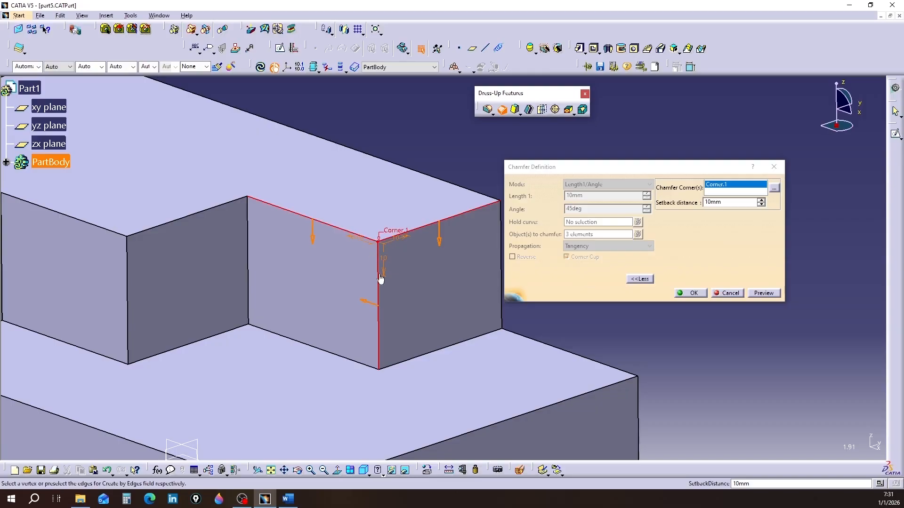
middle_click_drag(389, 253, 313, 281)
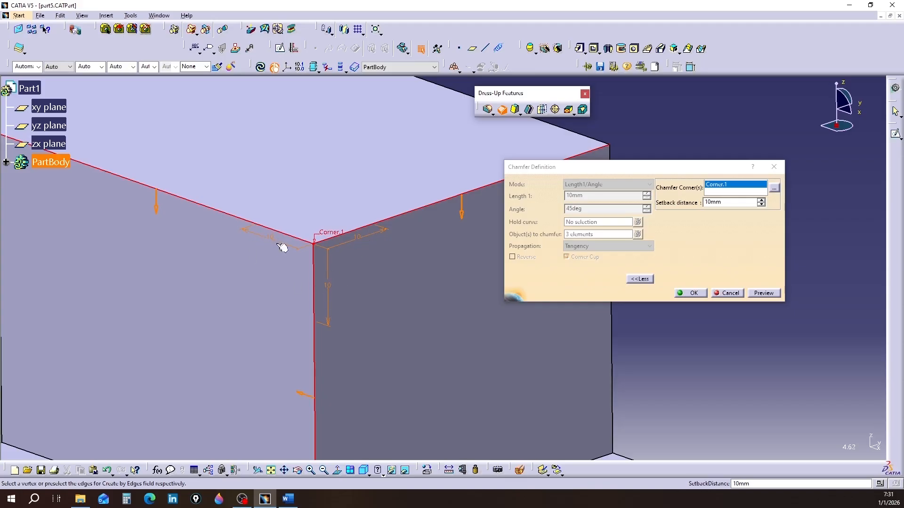
left_click(676, 291)
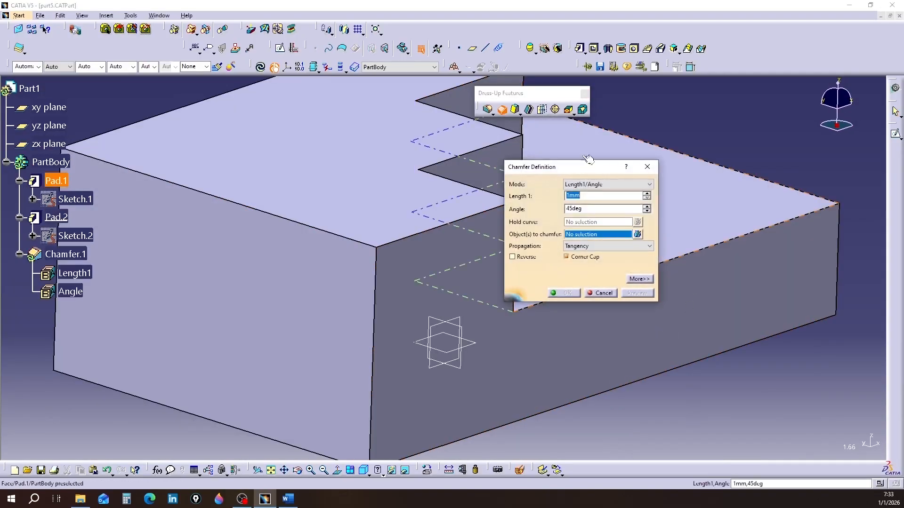
Step: Set the new chamfer to Length1/Length2 mode and select the top edge of the raised block's end face
left_click_drag(587, 169, 620, 241)
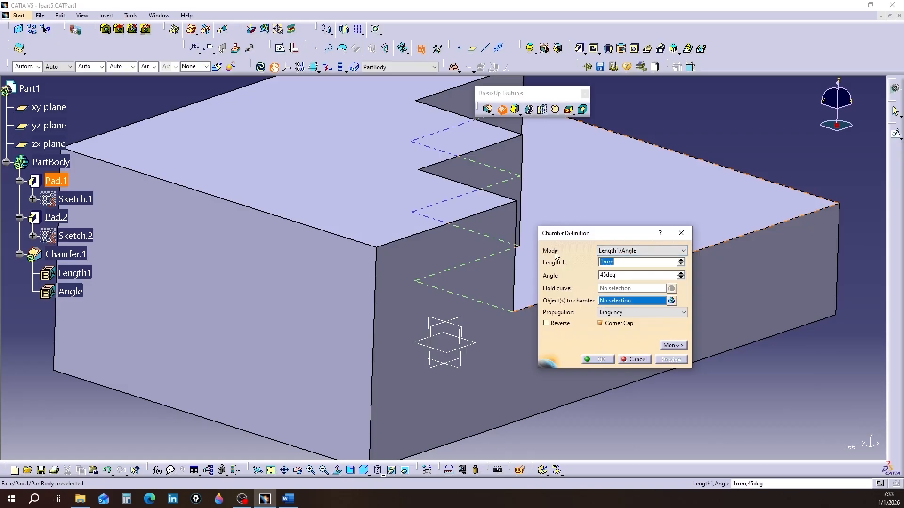
left_click(685, 253)
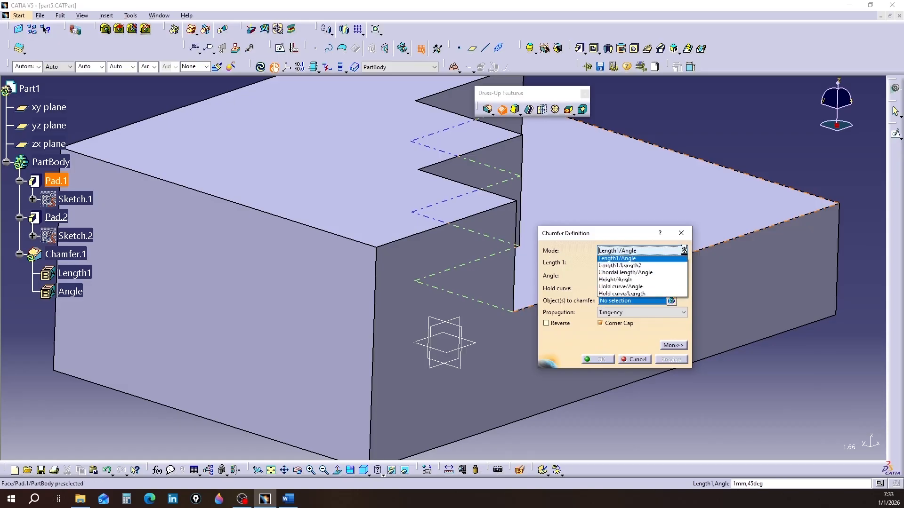
left_click(621, 268)
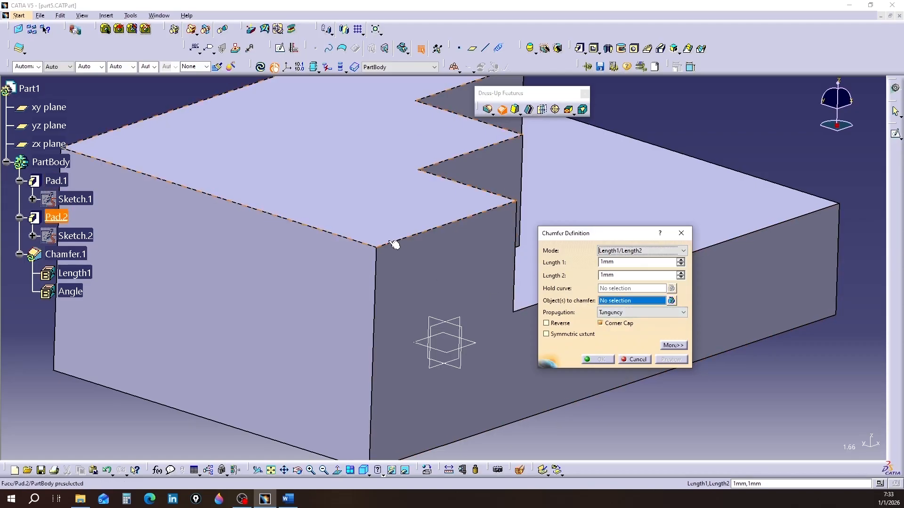
left_click(367, 246)
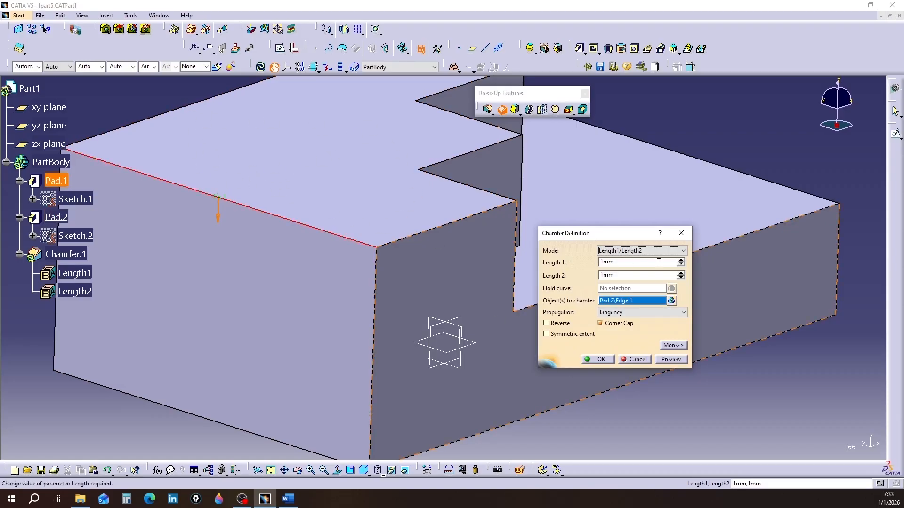
Step: Set Length 1 and Length 2 of the chamfer to 10 mm and enable Symmetric extent
left_click(681, 260)
left_click(681, 260)
left_click(681, 273)
left_click(681, 272)
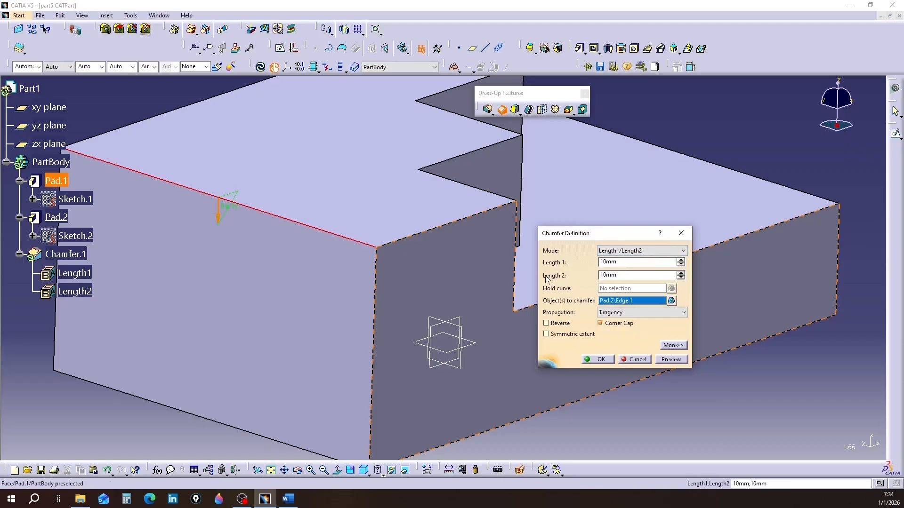
left_click(681, 272)
left_click(546, 334)
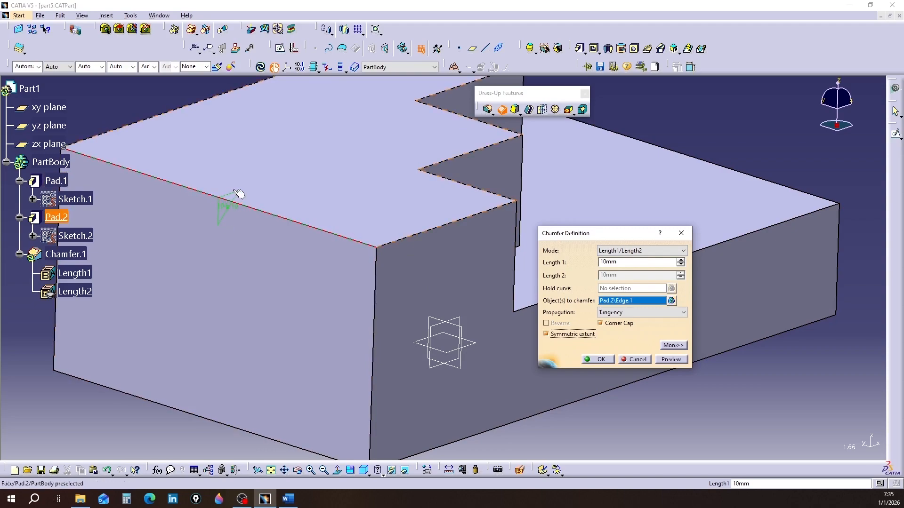
Step: Disable Symmetric extent for the raised block's edge chamfer and preview the result in the right view
middle_click_drag(225, 234, 291, 308)
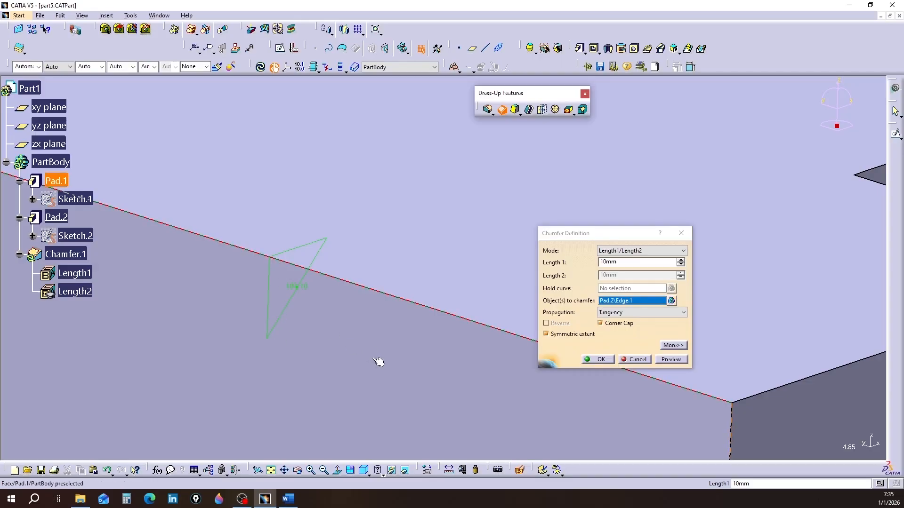
left_click(370, 475)
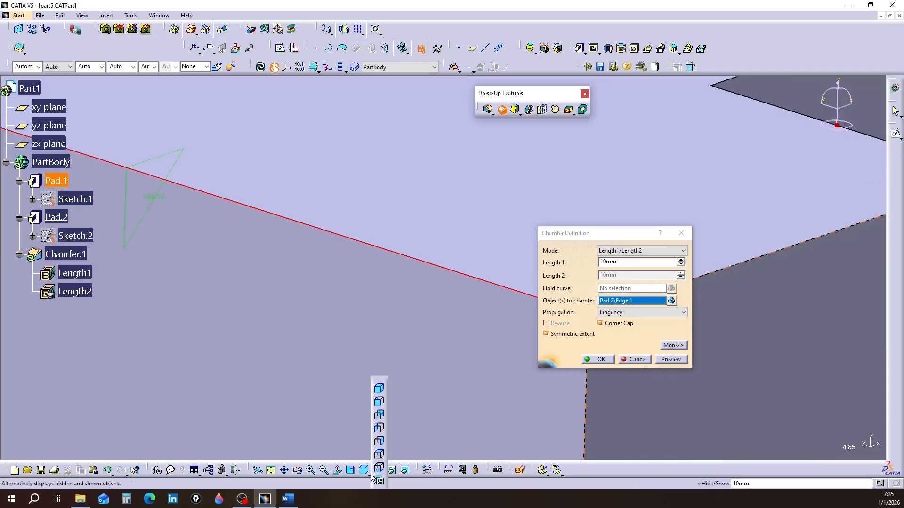
left_click(379, 443)
middle_click_drag(416, 371, 310, 378)
middle_click_drag(387, 352, 392, 321)
middle_click_drag(385, 370, 393, 304)
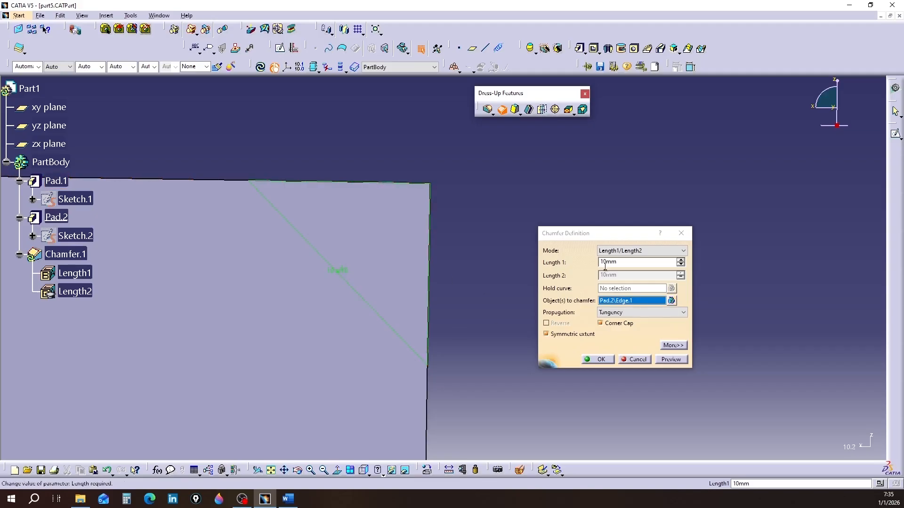
left_click(545, 334)
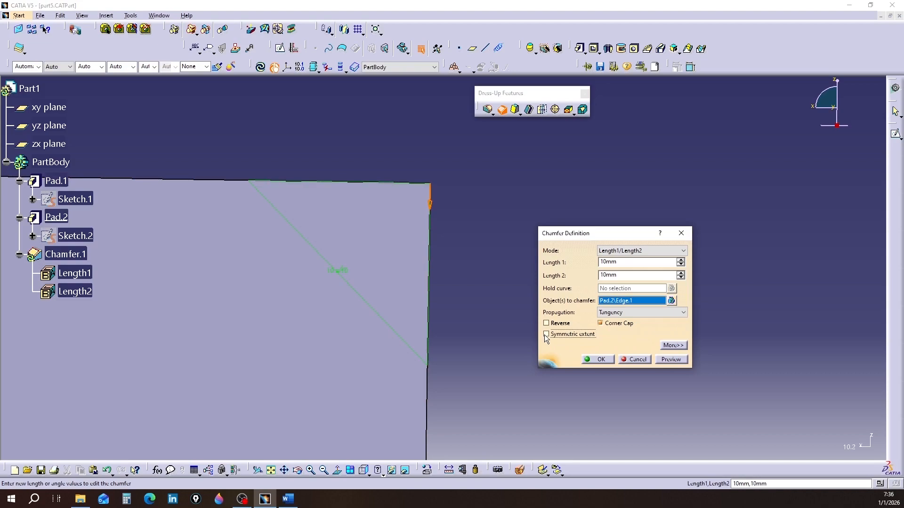
left_click(665, 359)
Step: Set Length 2 of the edge chamfer to 20 mm and accept the chamfer
left_click_drag(626, 275, 585, 273)
left_click(682, 273)
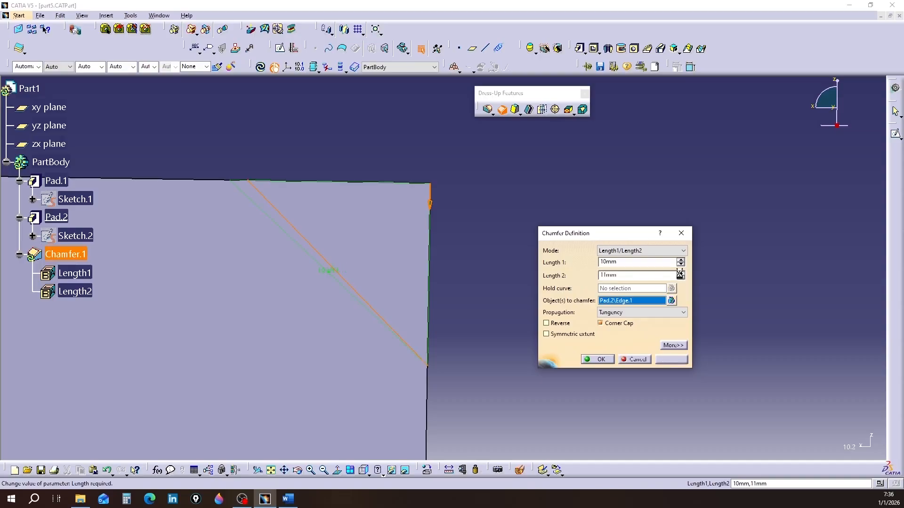
middle_click_drag(497, 332, 579, 364)
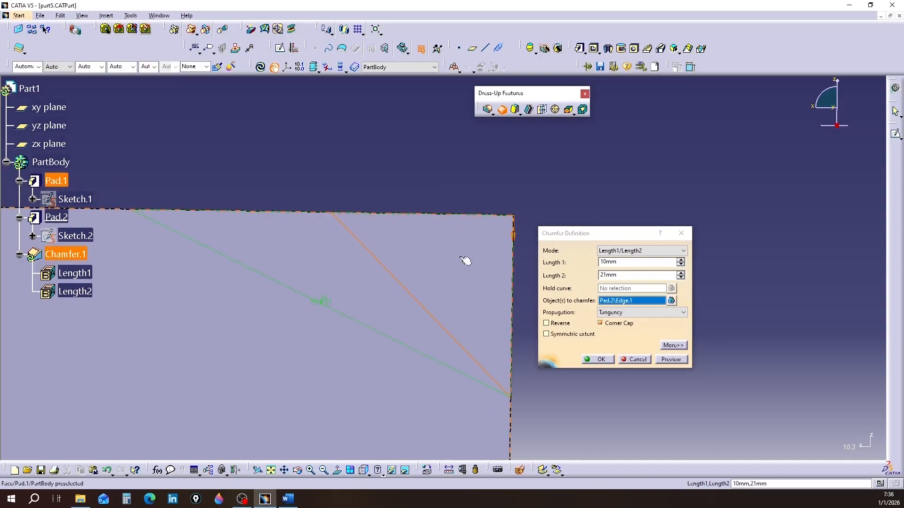
left_click(681, 278)
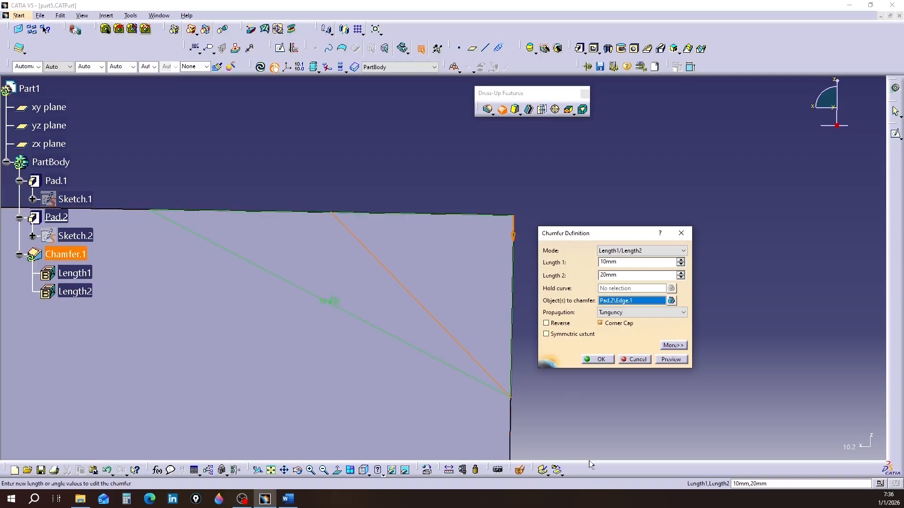
left_click(602, 359)
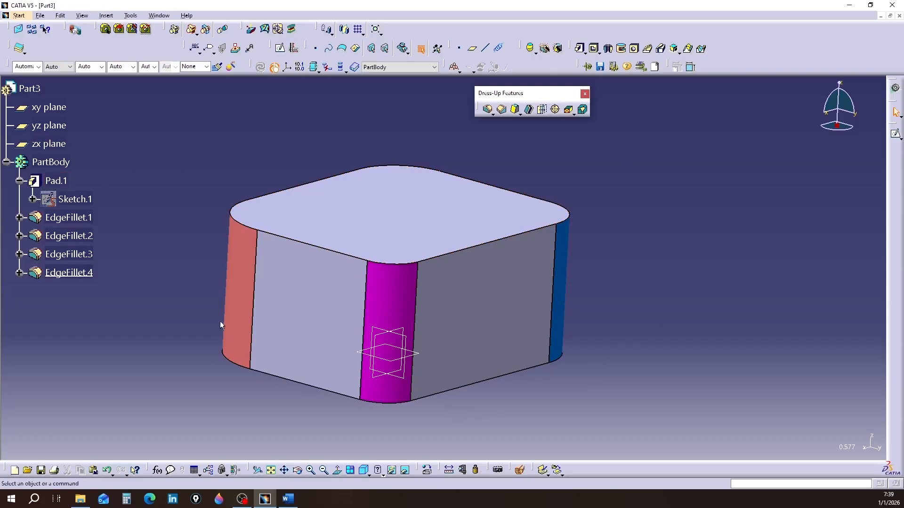
Step: Chamfer the top face of the rounded block in Length1/Angle mode with Length 1 of 10 mm and a 45° angle
left_click(501, 110)
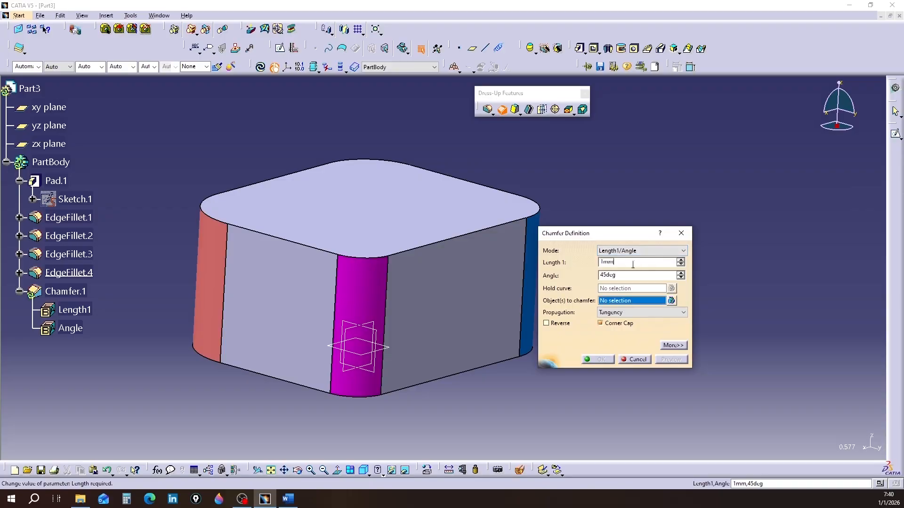
type("10")
left_click(379, 212)
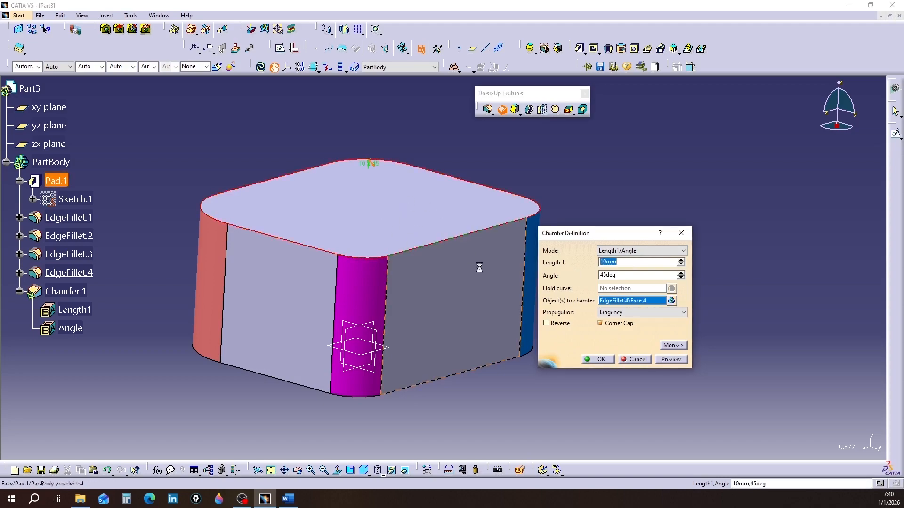
left_click(598, 359)
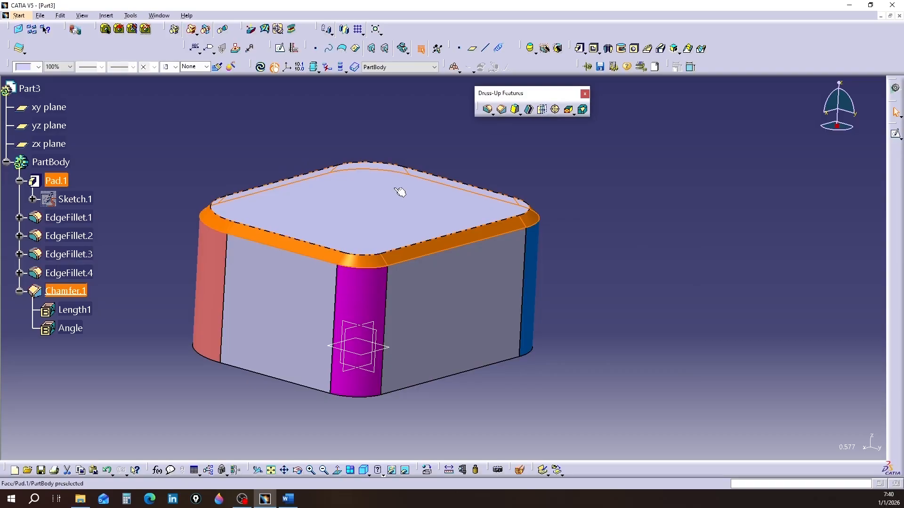
Step: Change the top face chamfer to Chordal length/Angle mode with a chordal length of 10 mm
middle_click_drag(341, 132, 345, 93)
mouse_move(393, 249)
middle_mouse_down()
mouse_move(452, 254)
mouse_move(470, 290)
mouse_move(292, 282)
mouse_move(304, 323)
mouse_move(403, 365)
mouse_move(474, 369)
mouse_move(248, 339)
mouse_move(344, 327)
mouse_move(447, 347)
mouse_move(587, 326)
mouse_move(454, 359)
mouse_move(488, 328)
mouse_move(620, 283)
mouse_move(565, 289)
mouse_move(543, 323)
mouse_move(326, 294)
mouse_move(391, 249)
middle_mouse_up()
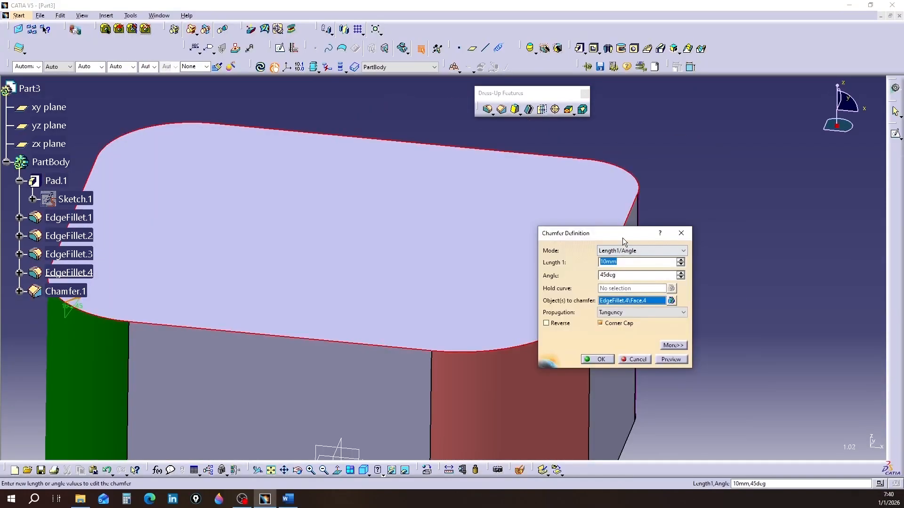
left_click_drag(623, 238, 724, 236)
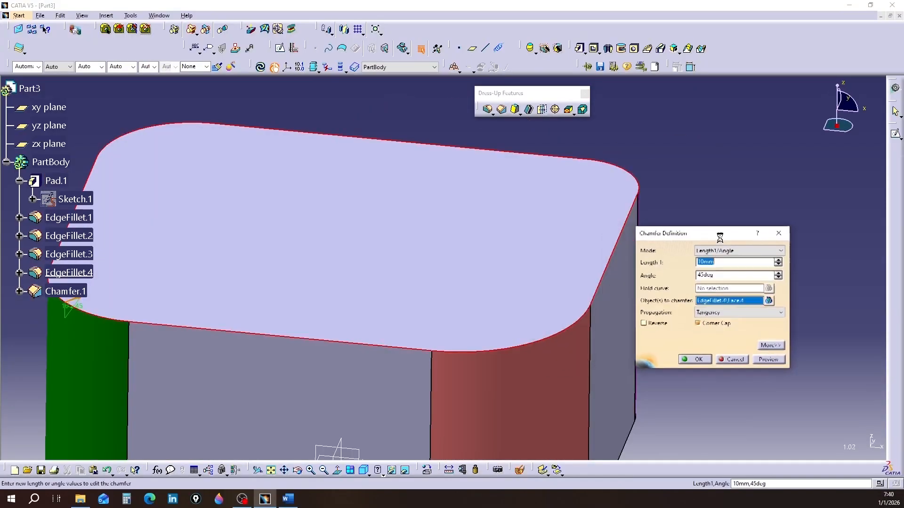
left_click(774, 250)
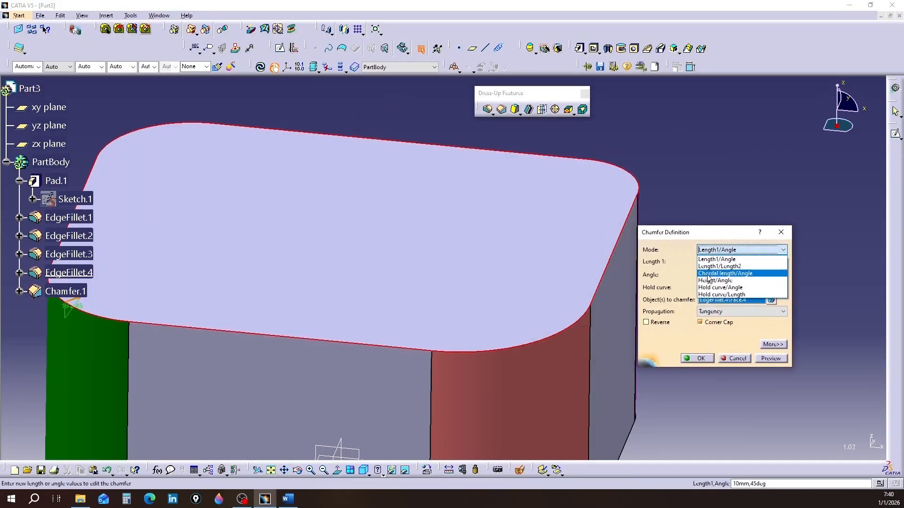
left_click(725, 274)
left_click_drag(718, 261, 683, 265)
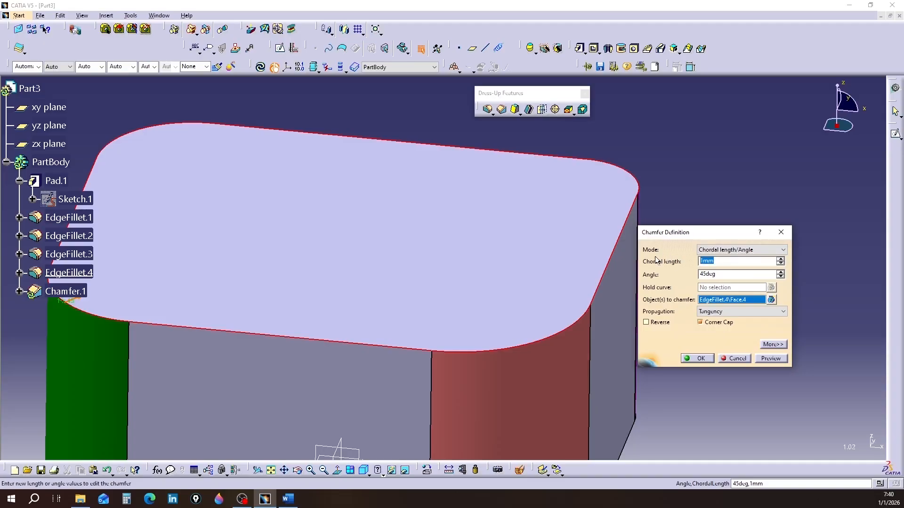
type("10")
left_click(700, 360)
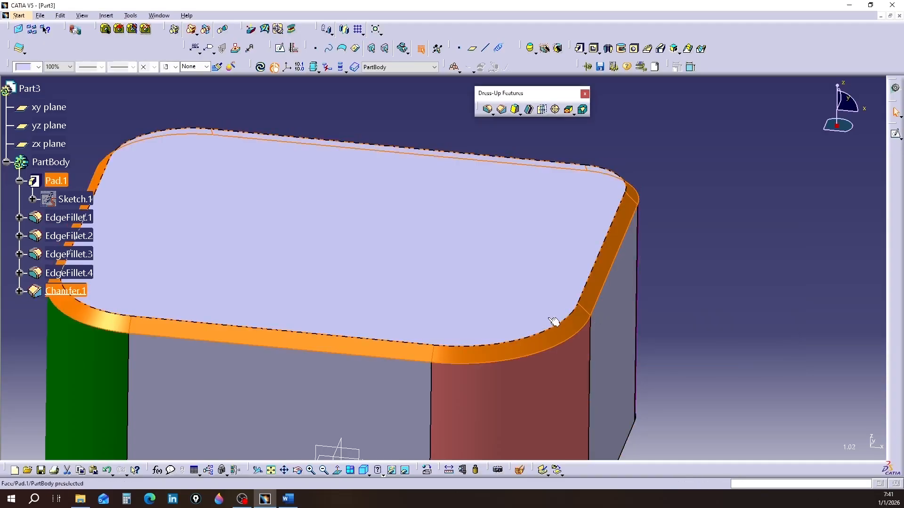
Step: Start a new chamfer in Height/Angle mode on the upper perimeter edge of the rounded block
middle_click_drag(551, 319, 468, 290)
middle_click_drag(378, 313, 313, 245)
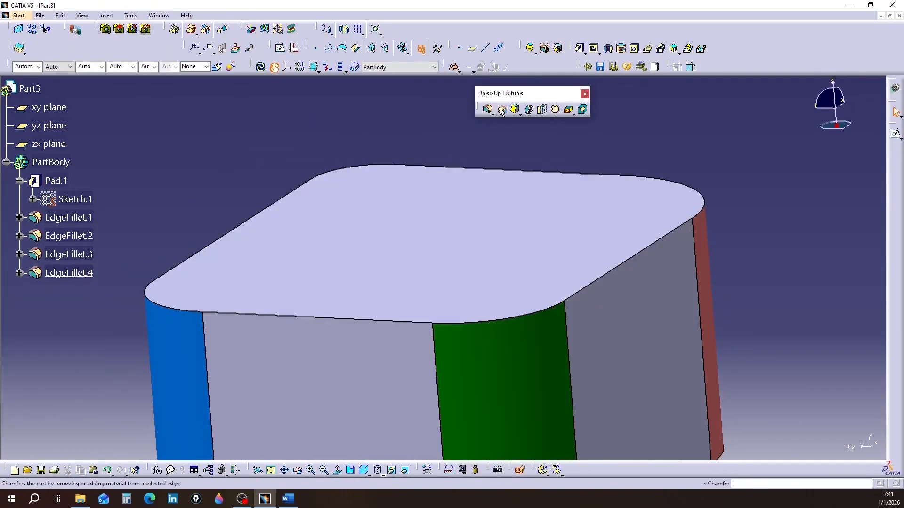
left_click(501, 110)
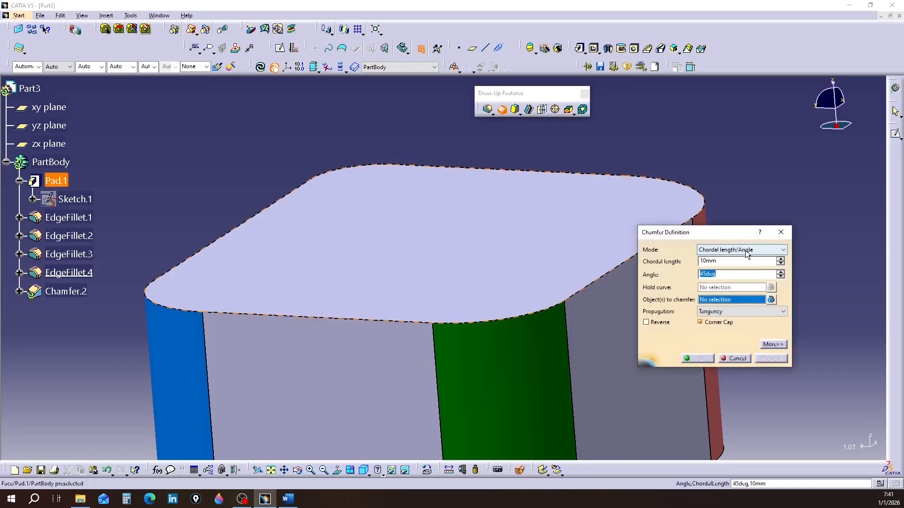
left_click(747, 255)
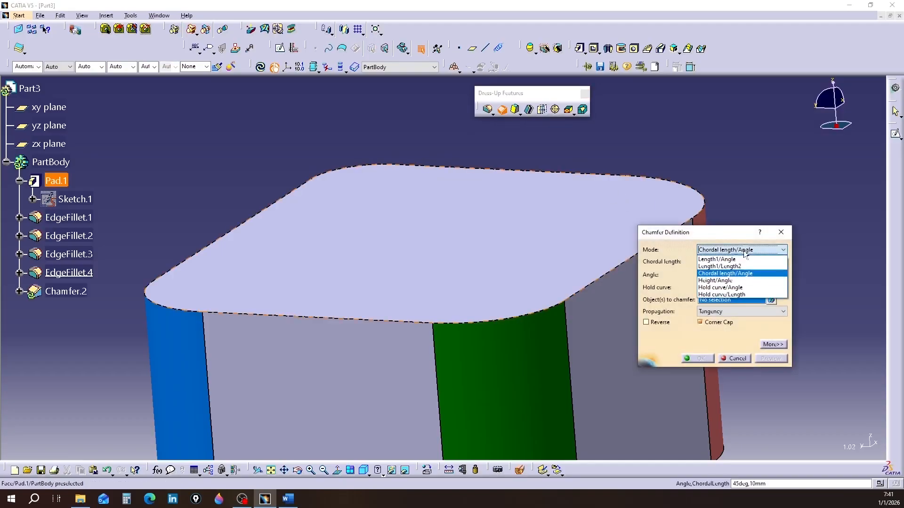
left_click(712, 281)
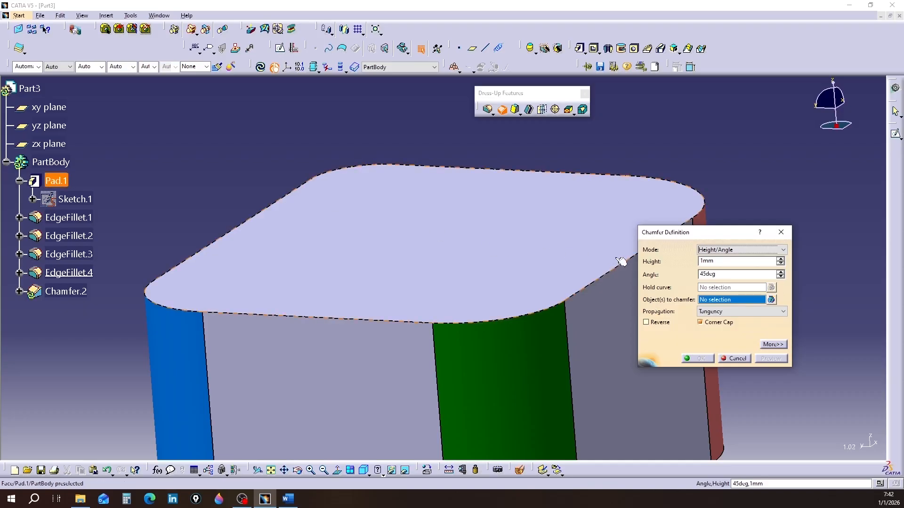
left_click(614, 277)
middle_click_drag(536, 268, 397, 238)
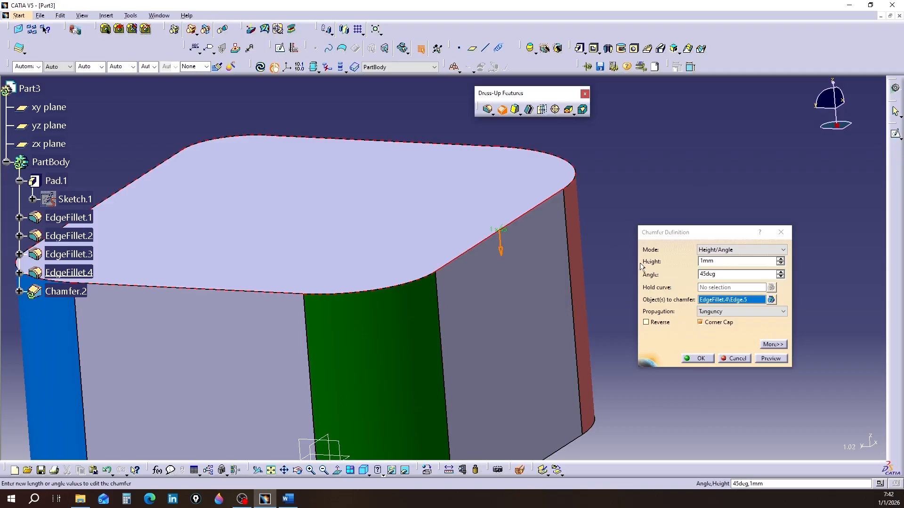
Step: Set the chamfer's height to 20 mm and its angle to 60°
left_click(782, 259)
left_click(781, 260)
left_click(781, 260)
left_click(781, 259)
left_click(781, 259)
left_click_drag(783, 262, 782, 259)
left_click(780, 264)
left_click(781, 264)
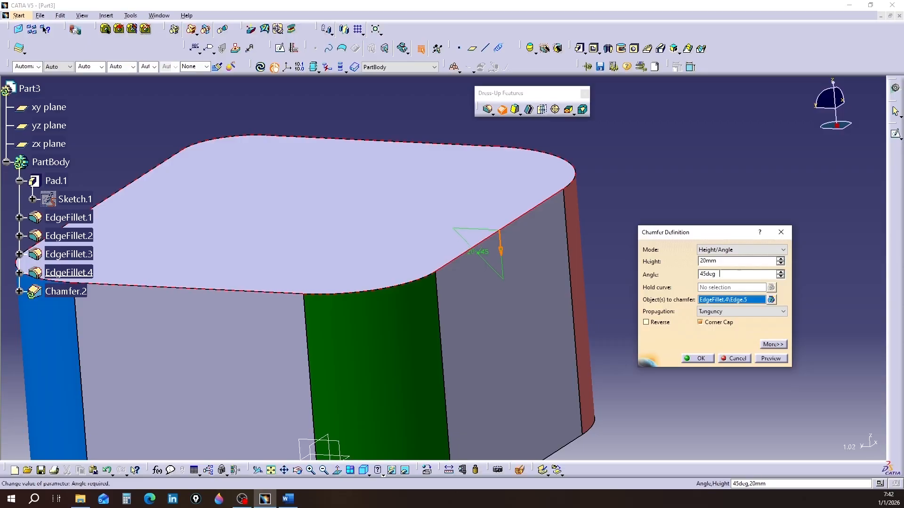
key("Tab")
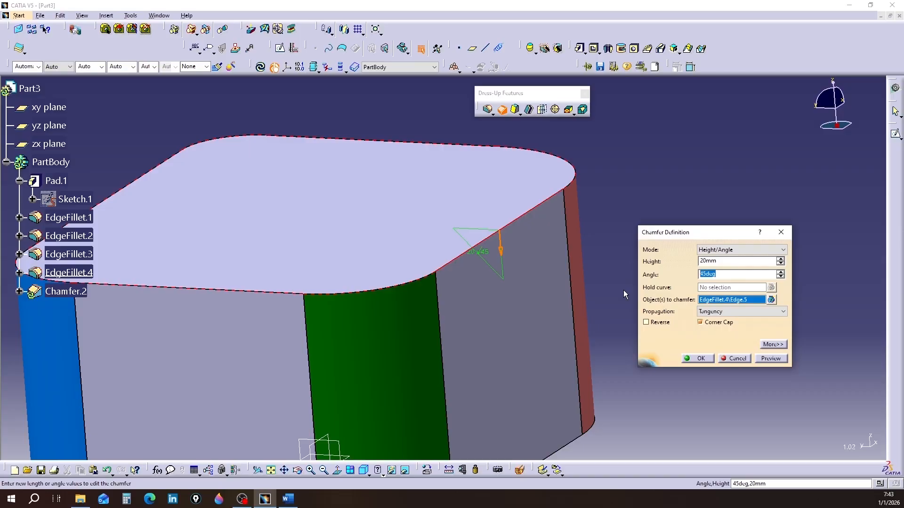
type("60")
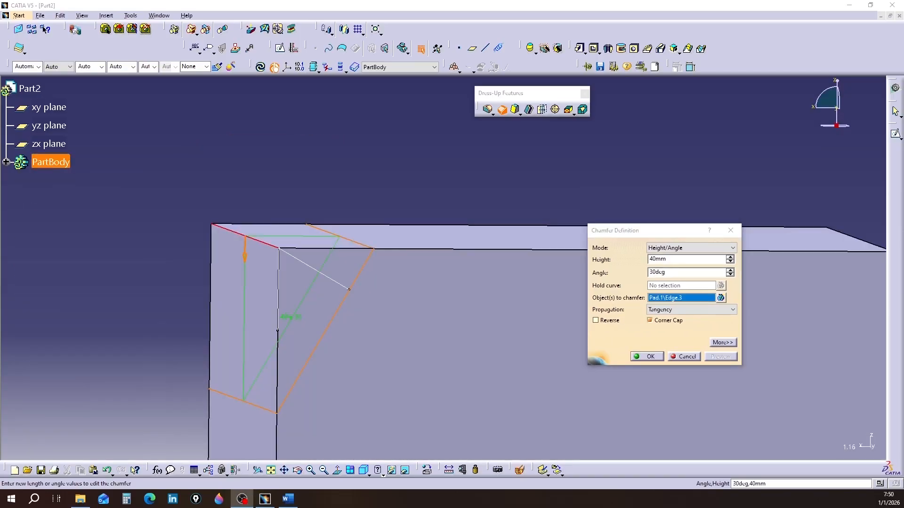
Step: Measure the lengths of the slanted and vertical sketch lines at the chamfer corner, placing both labels clear of the geometry
left_click(277, 204)
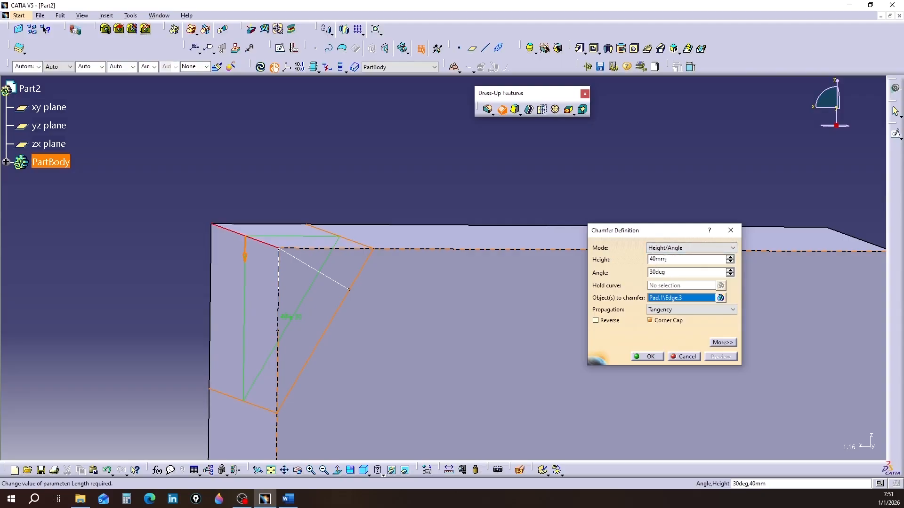
key("Tab")
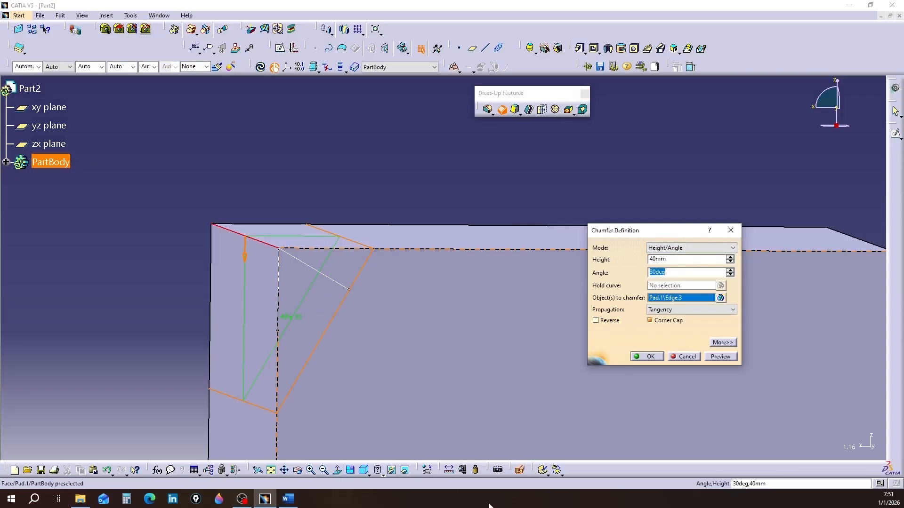
left_click(464, 471)
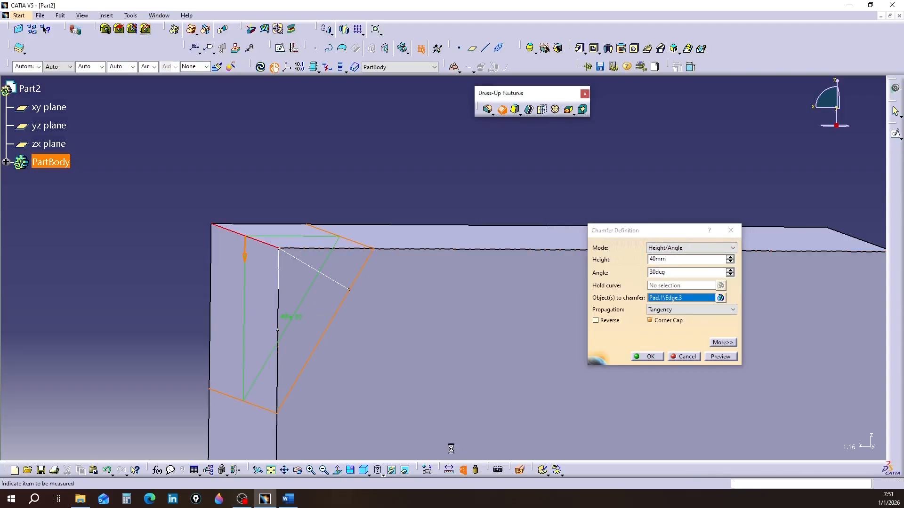
left_click(317, 272)
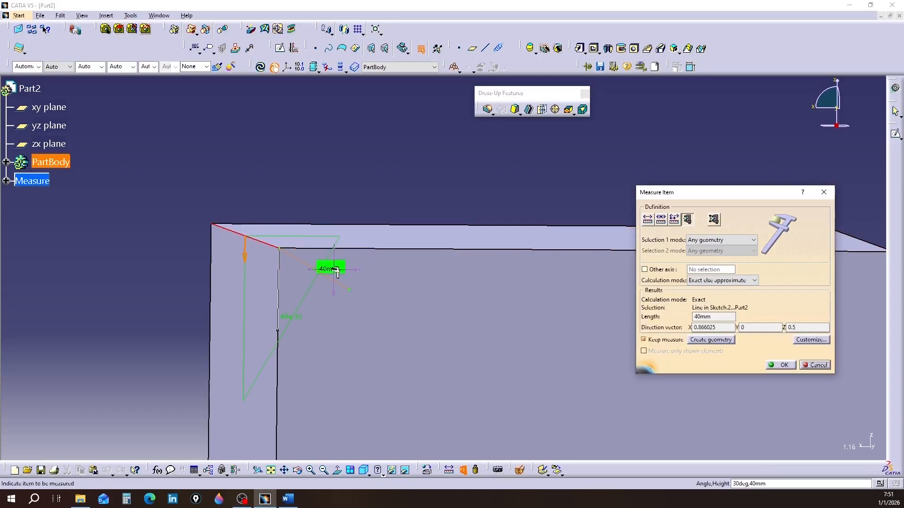
left_click_drag(326, 264, 397, 193)
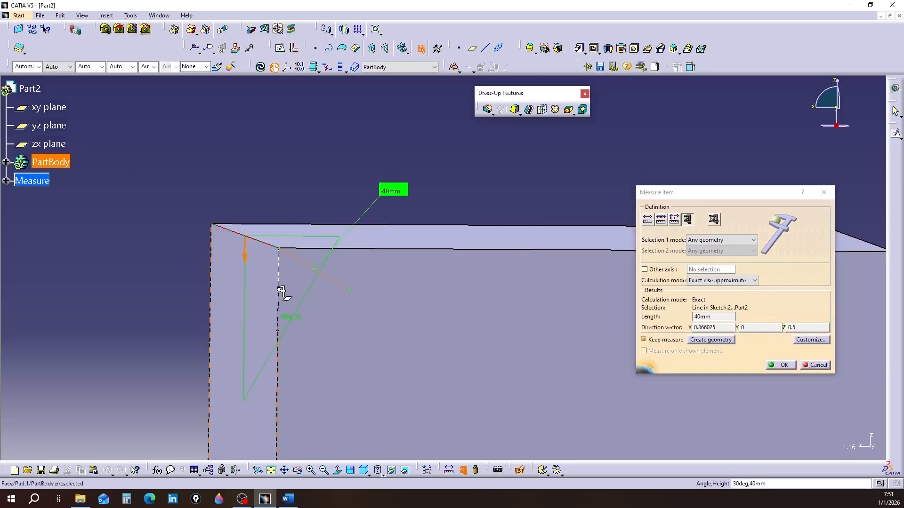
key("Return")
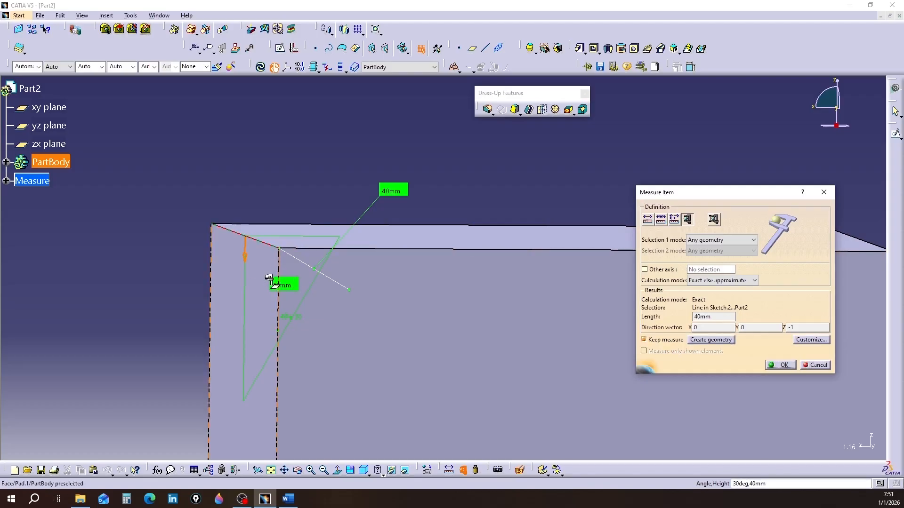
left_click_drag(272, 290, 166, 236)
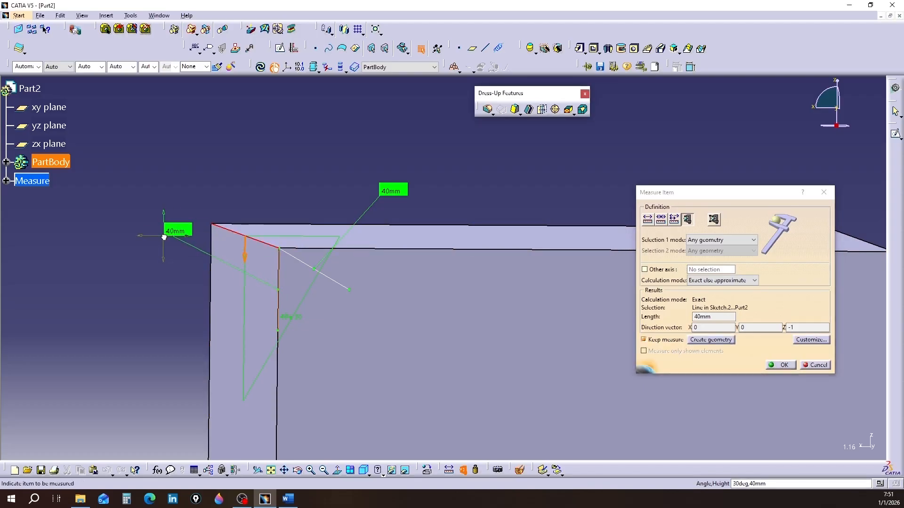
left_click(779, 366)
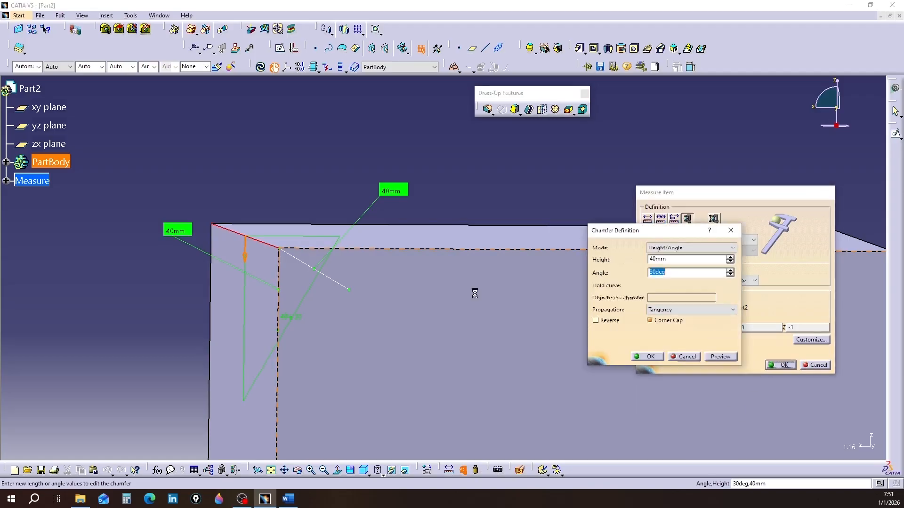
Step: Measure the angle between the slanted and vertical sketch lines and place the angle label below them
left_click(449, 471)
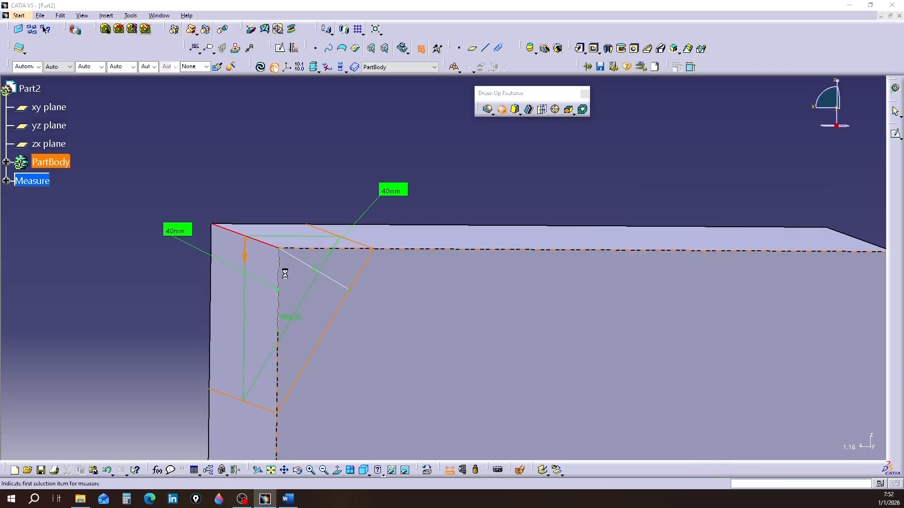
left_click_drag(306, 178, 539, 166)
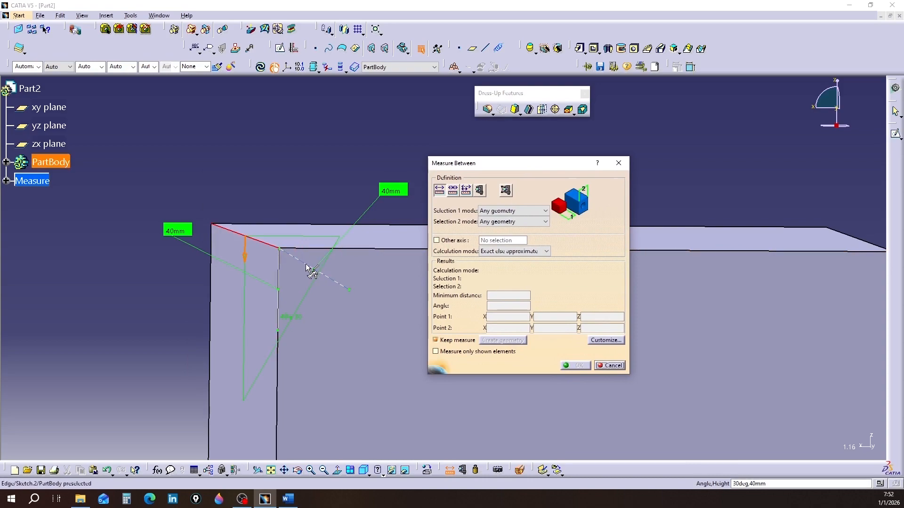
left_click(280, 278)
left_click_drag(299, 275, 360, 368)
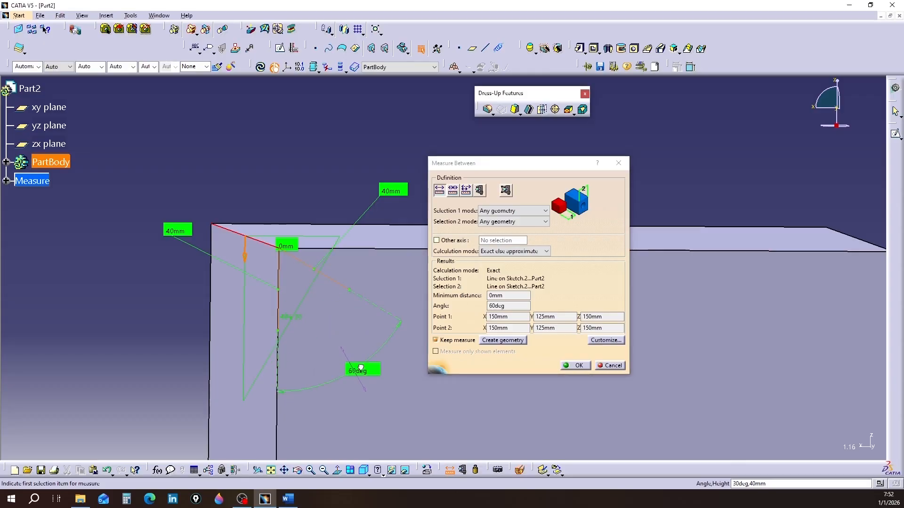
Step: Finish the angle measurement, switch to the right view, and apply the Height/Angle chamfer to the block's corner edge
left_click(575, 366)
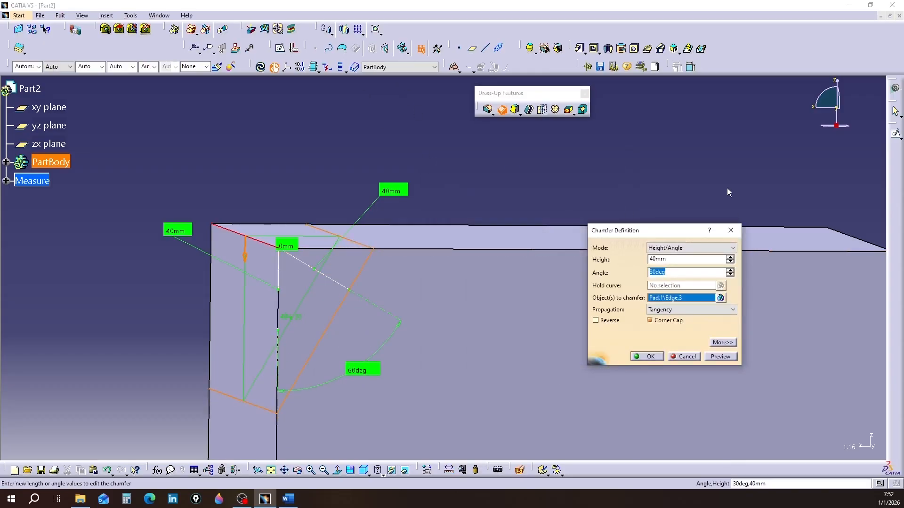
left_click_drag(668, 233, 577, 236)
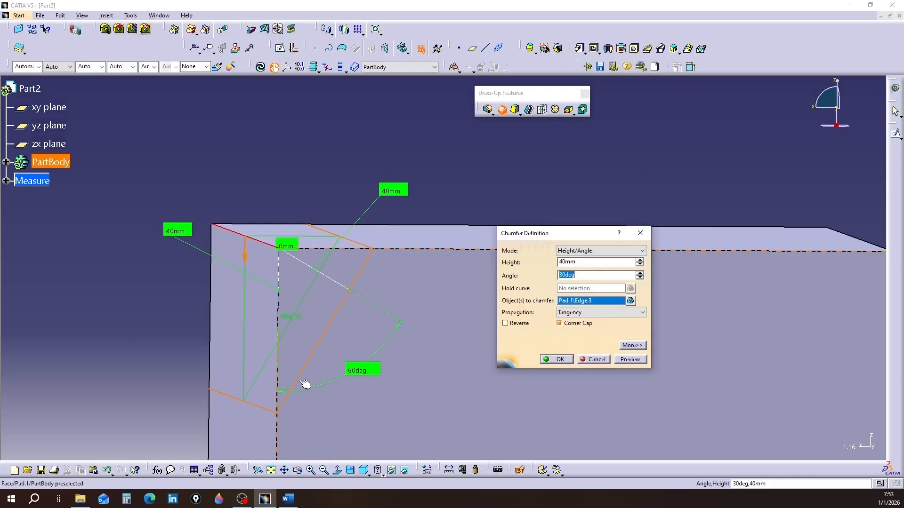
middle_click_drag(106, 361, 79, 301)
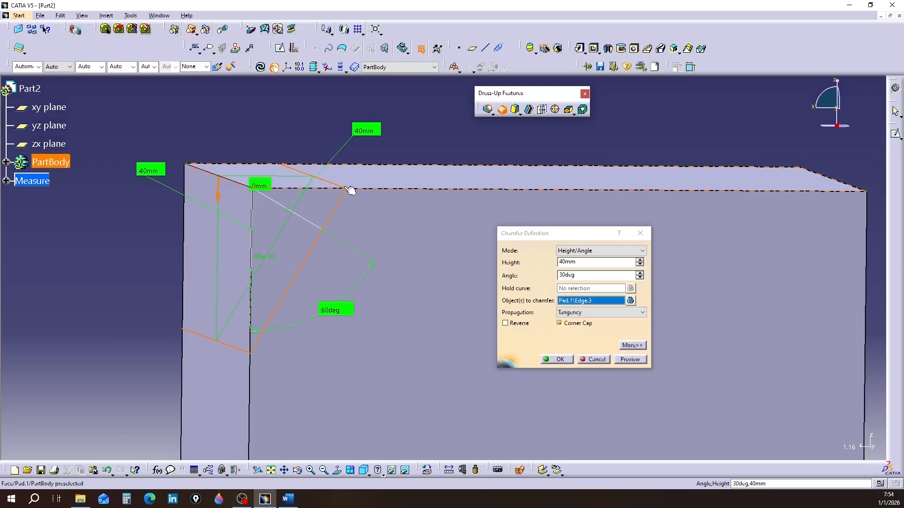
left_click(366, 473)
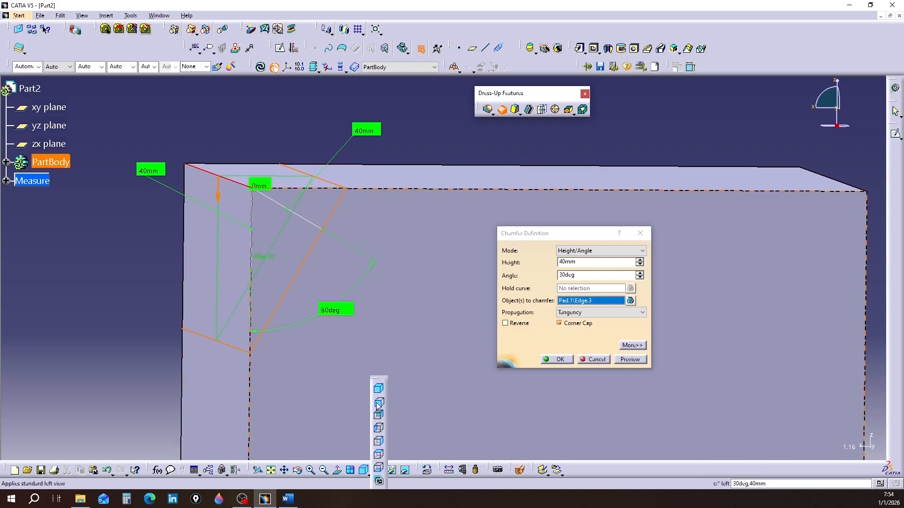
left_click(379, 443)
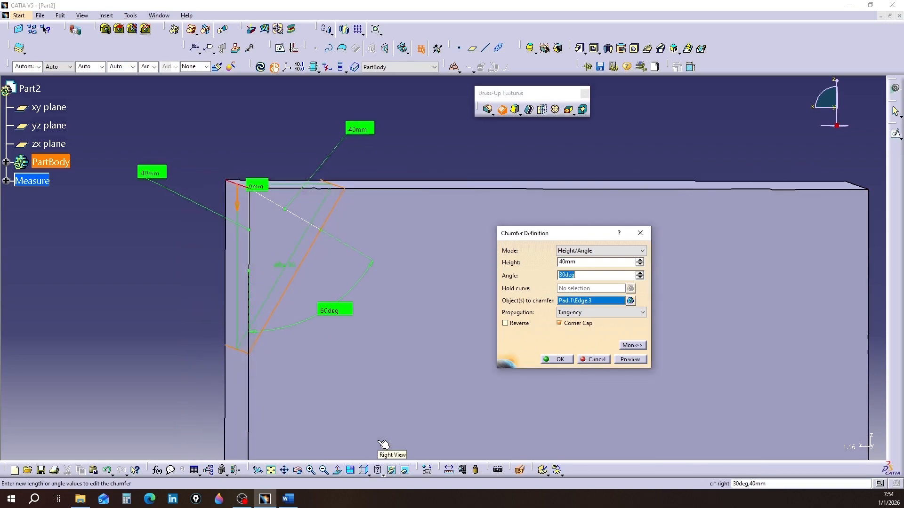
middle_click_drag(194, 335, 402, 333)
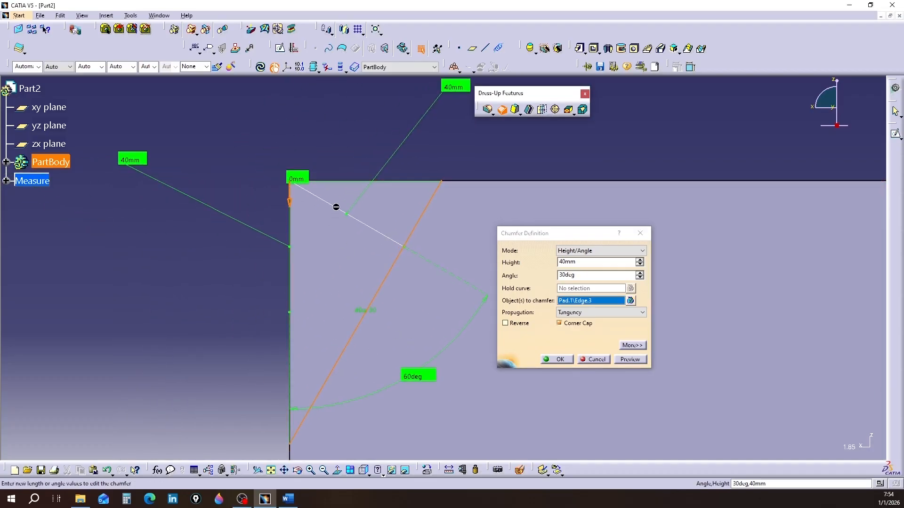
middle_click_drag(394, 207, 365, 237)
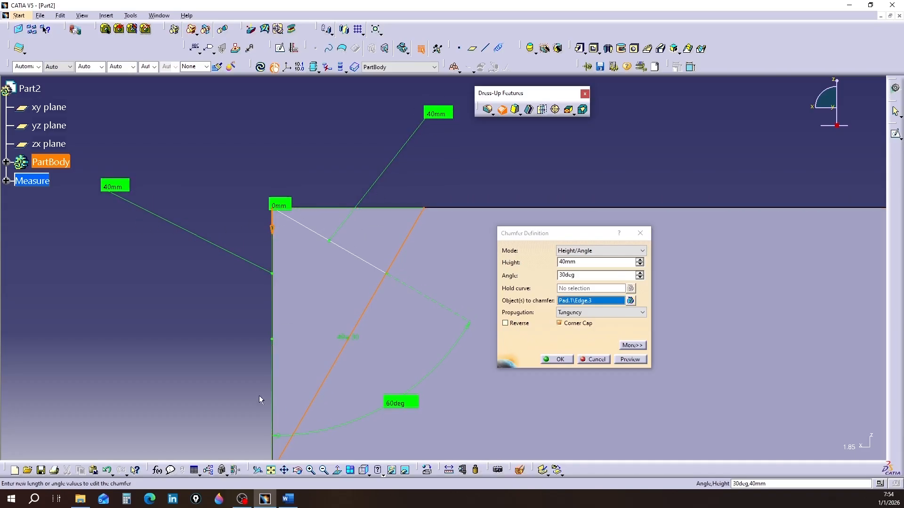
middle_click_drag(261, 397, 287, 327)
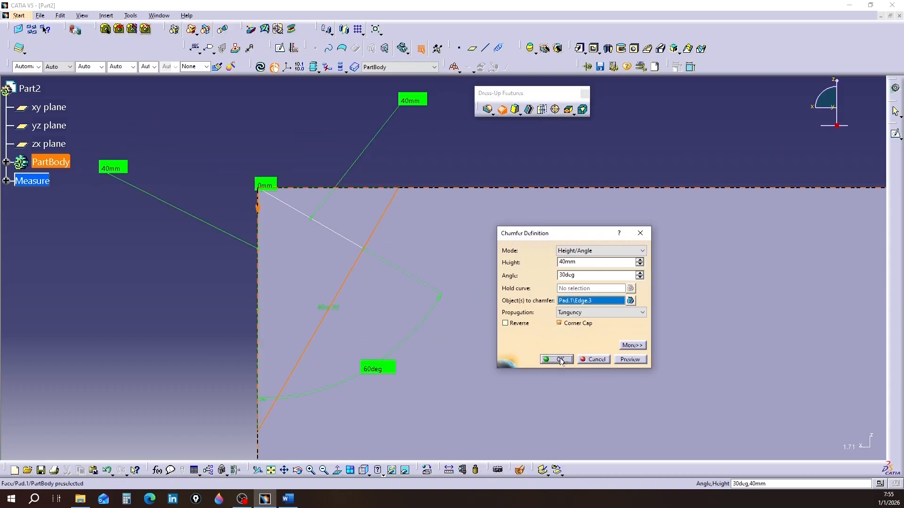
left_click(557, 359)
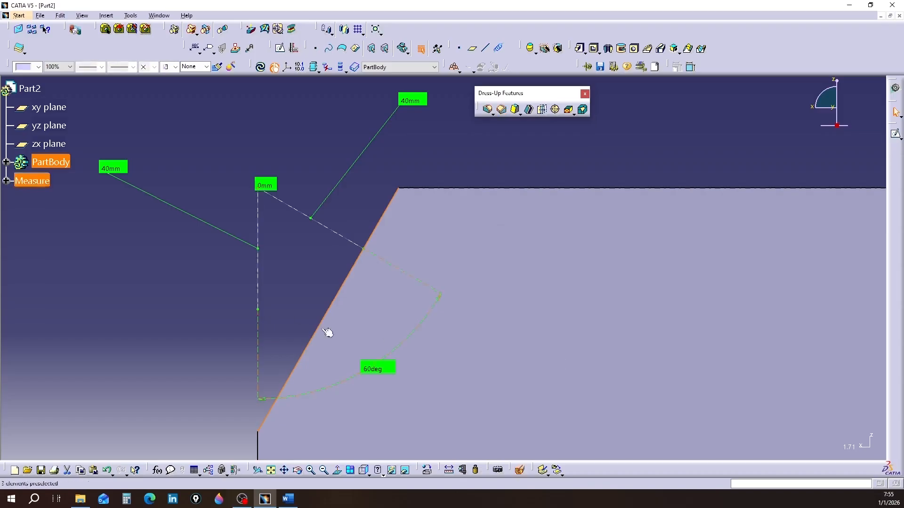
mouse_move(281, 297)
middle_mouse_down()
mouse_move(339, 304)
mouse_move(283, 294)
middle_mouse_up()
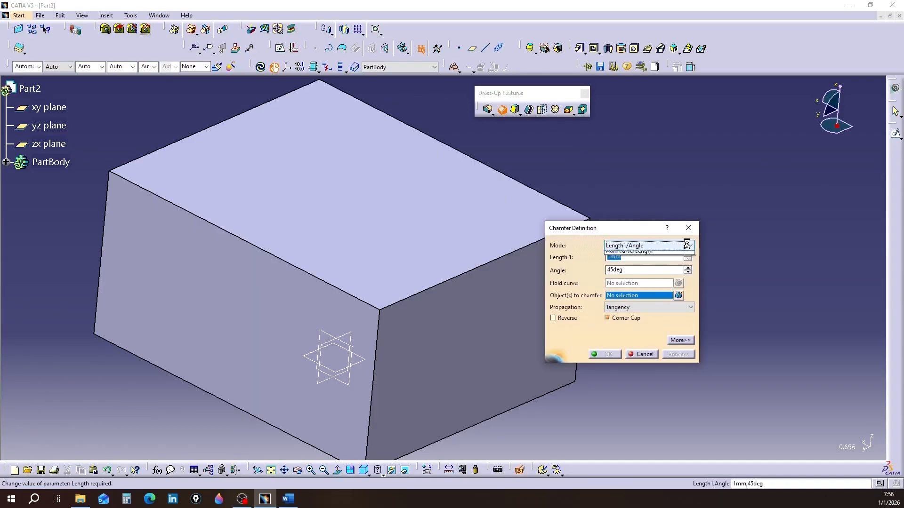
left_click(689, 245)
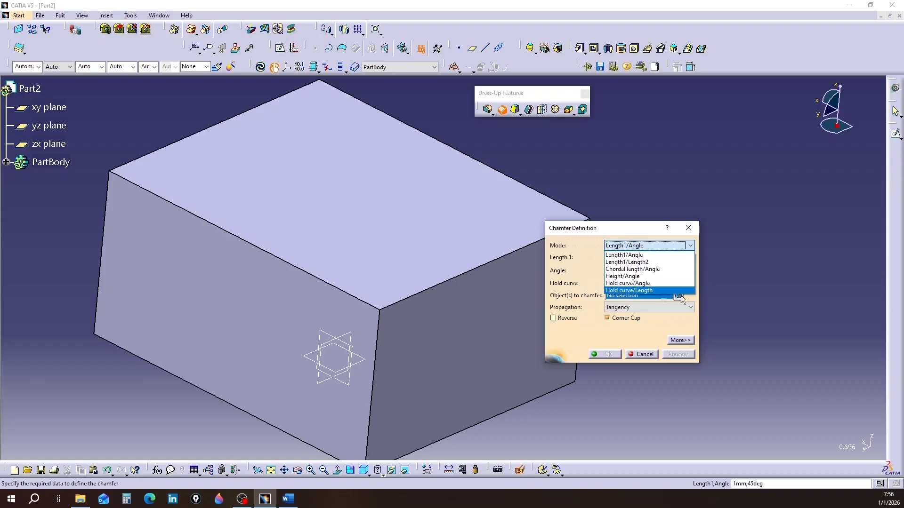
left_click(745, 322)
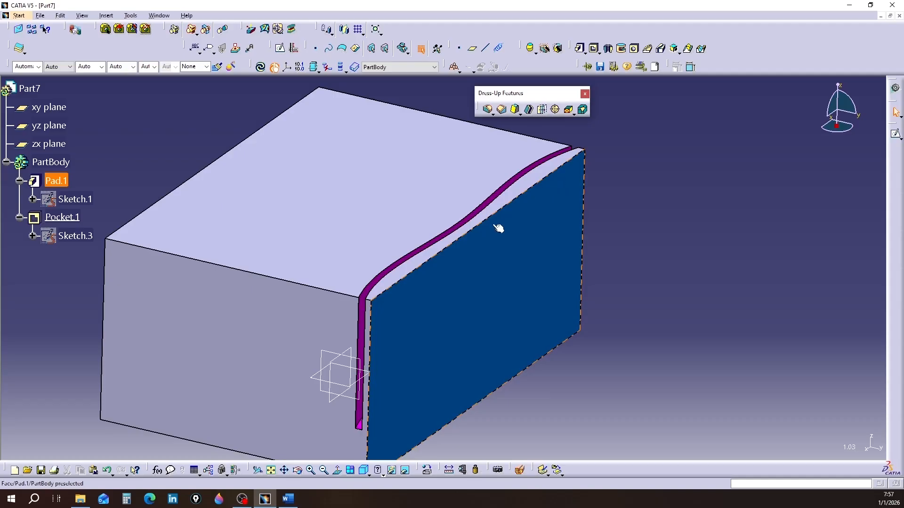
Step: Start a chamfer in Hold curve/Angle mode on the upper edge of the blue face of the block with the curved groove
middle_click_drag(676, 217, 626, 205)
left_click(502, 109)
left_click_drag(618, 228, 622, 151)
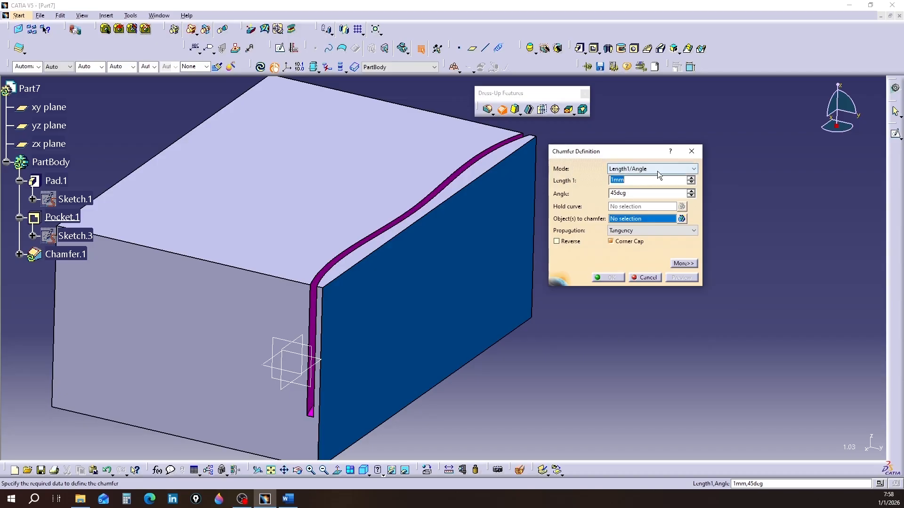
left_click(696, 169)
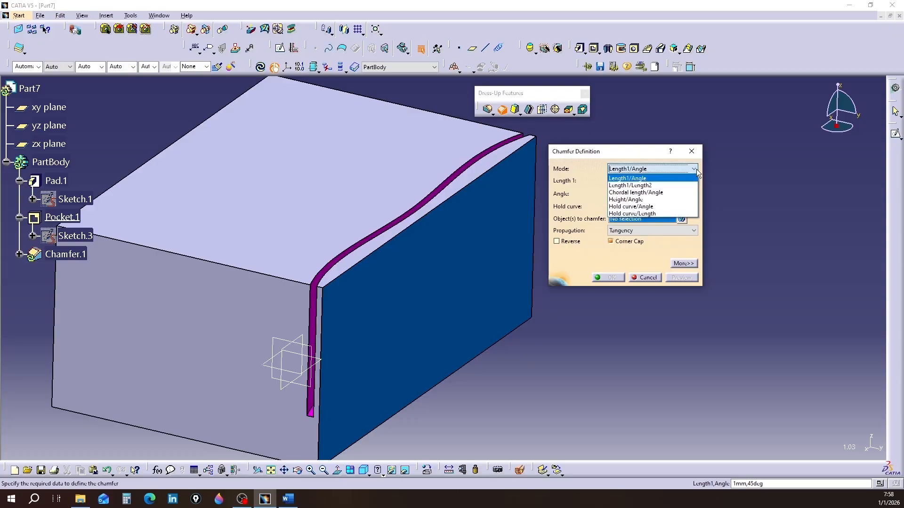
left_click(632, 207)
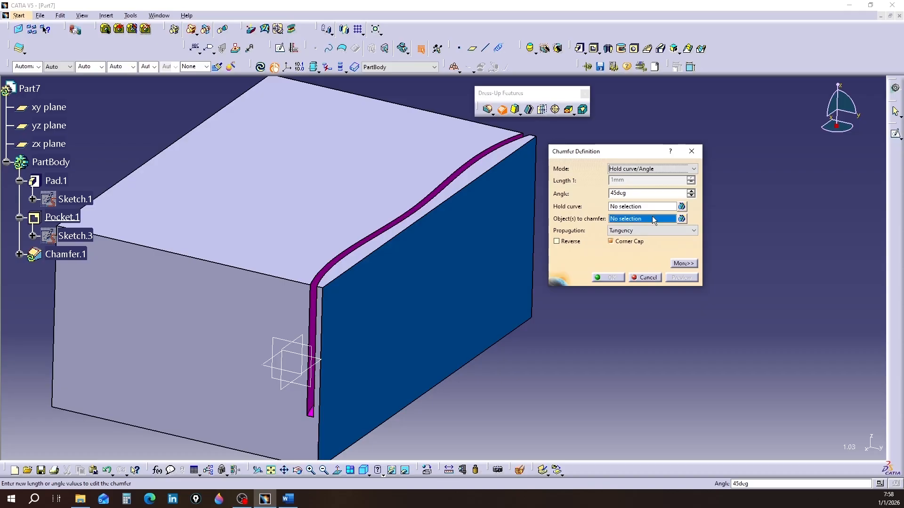
left_click(391, 246)
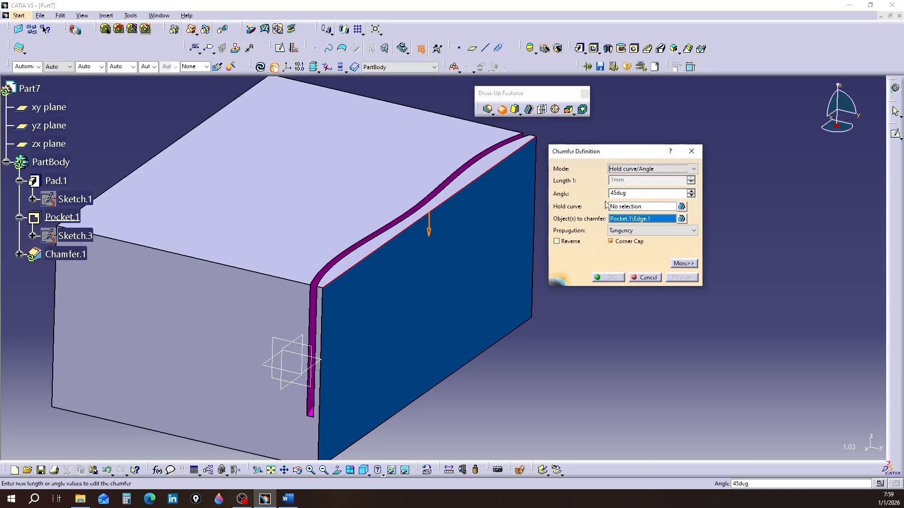
Step: Set the curved groove's upper edge closest to the blue face as the chamfer's hold curve
left_click(652, 211)
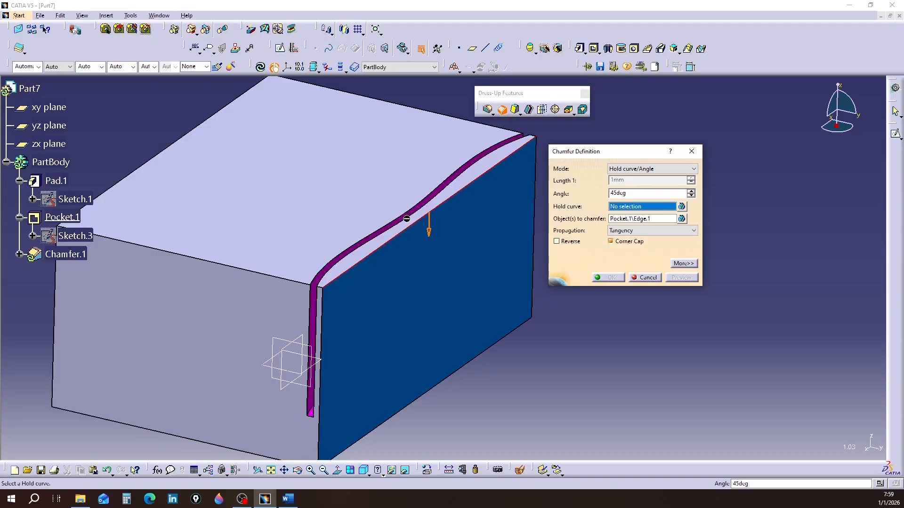
scroll(393, 216, "up", 4)
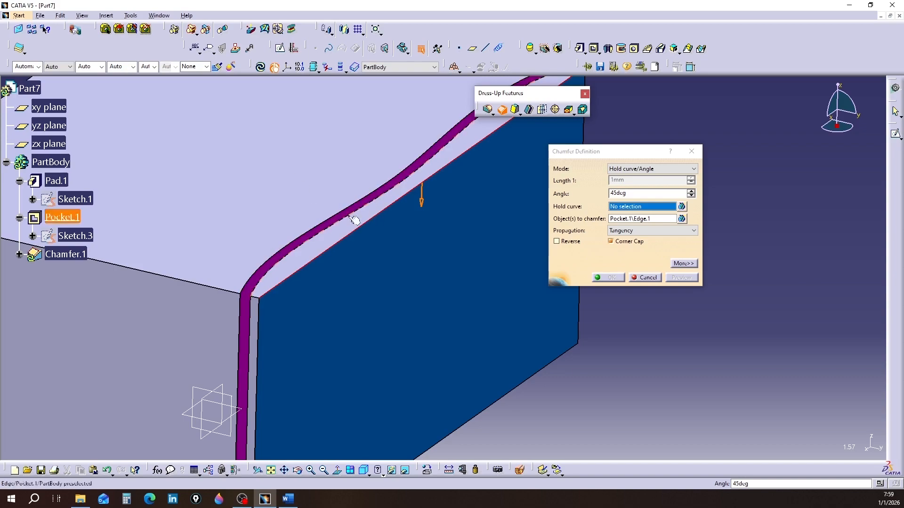
left_click(363, 205)
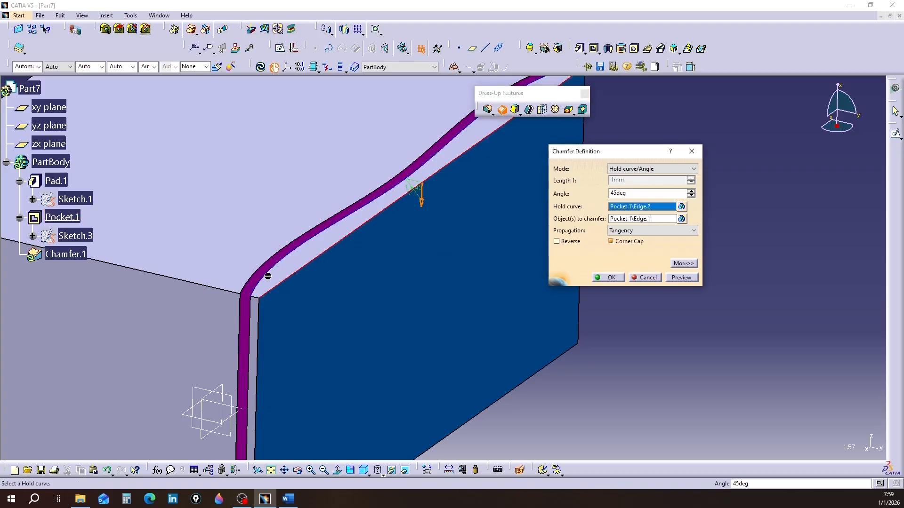
middle_click_drag(460, 175, 414, 249)
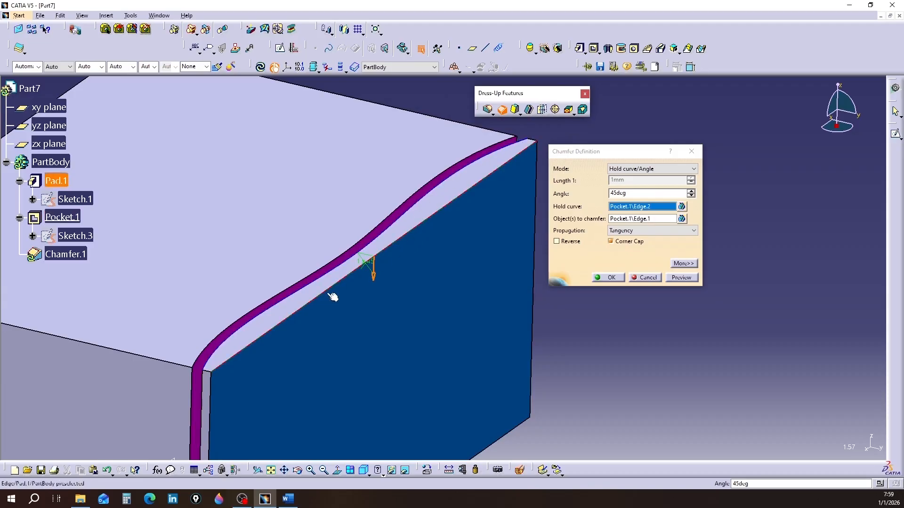
middle_click_drag(595, 404, 587, 372)
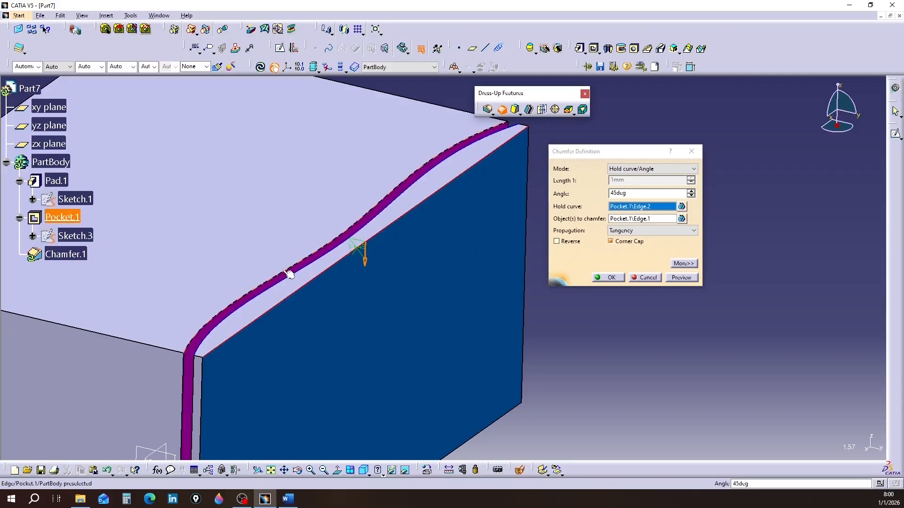
Step: Remove the selected hold curve, pick the groove edge farther from the blue face instead, and try to preview the chamfer
left_click(682, 207)
left_click_drag(708, 357, 631, 329)
left_click(641, 342)
left_click(636, 380)
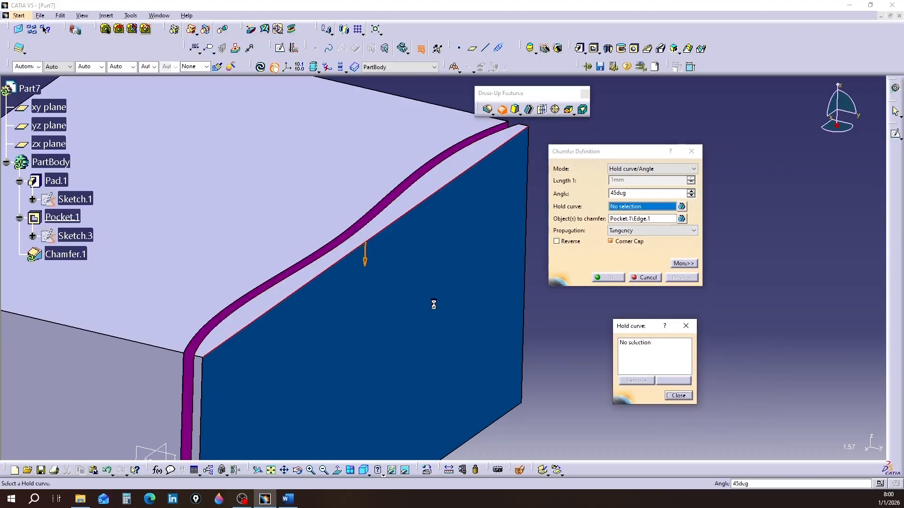
left_click(324, 245)
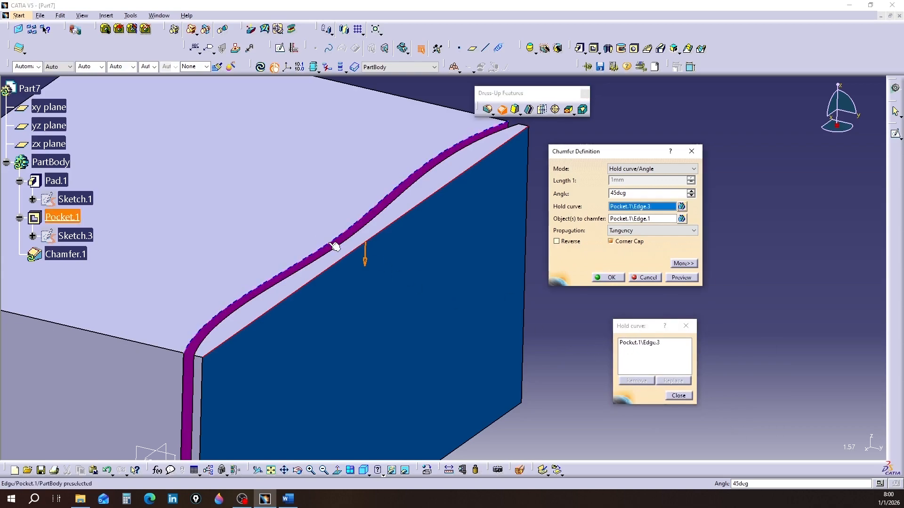
left_click(681, 277)
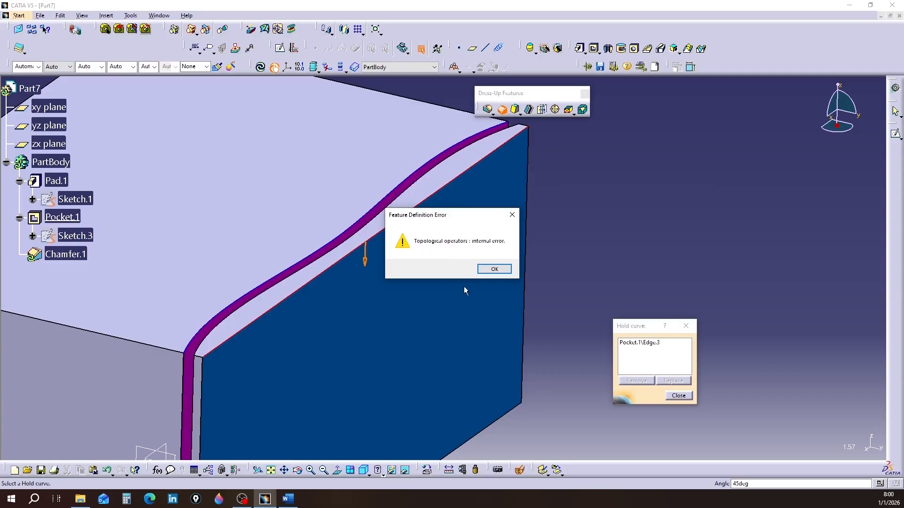
left_click(484, 270)
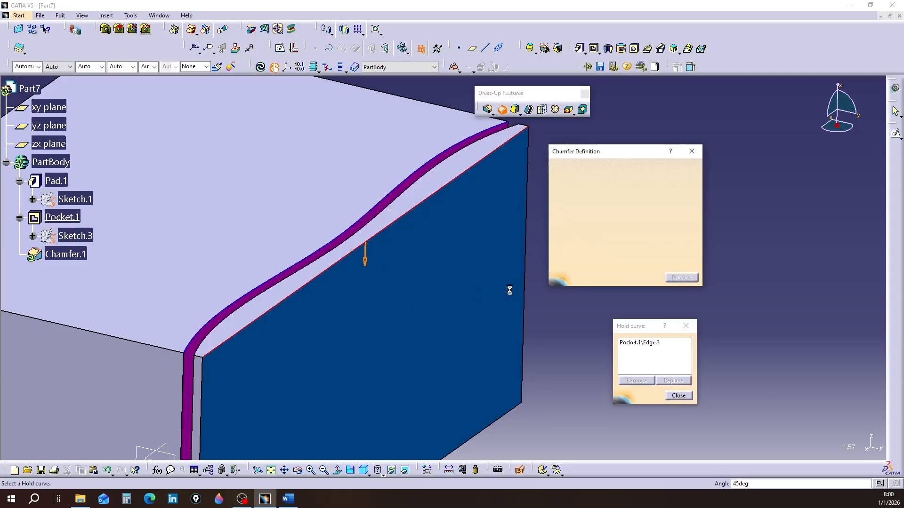
Step: Replace the hold curve with the groove edge nearest the blue face and preview the chamfer
left_click(631, 343)
left_click(636, 380)
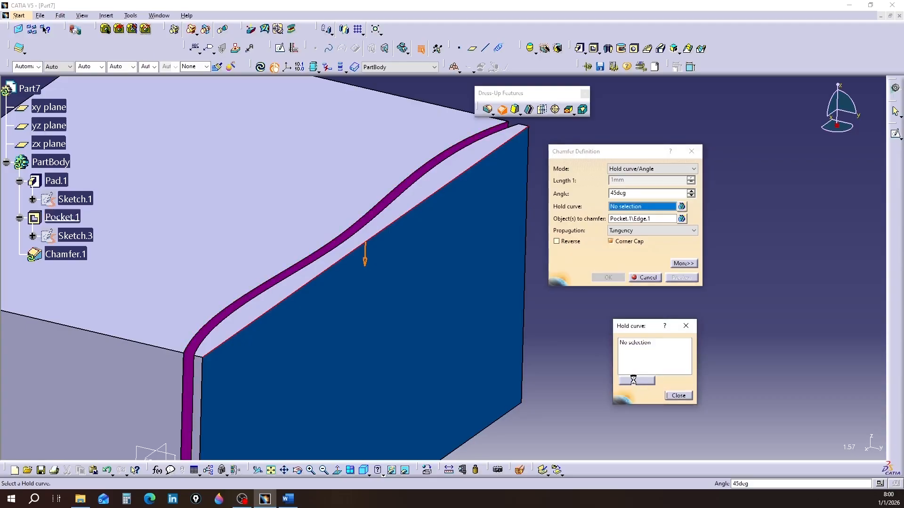
left_click(344, 241)
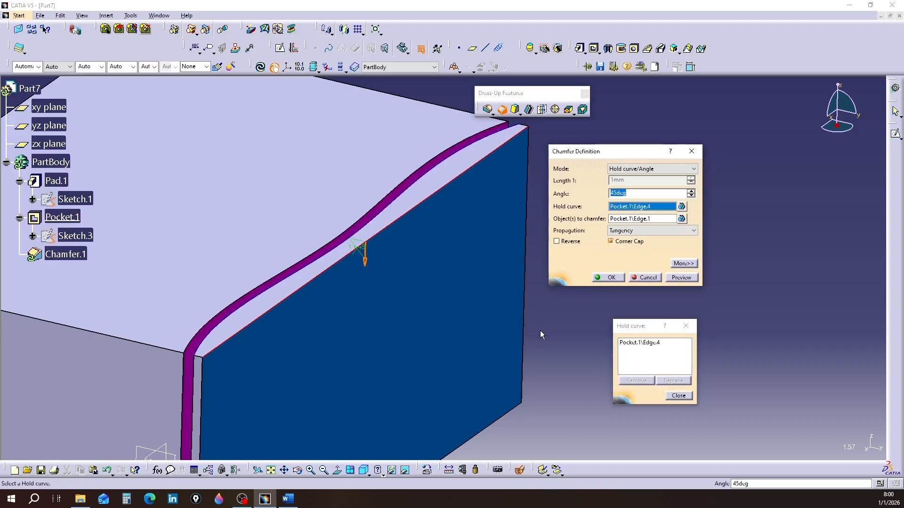
left_click(680, 277)
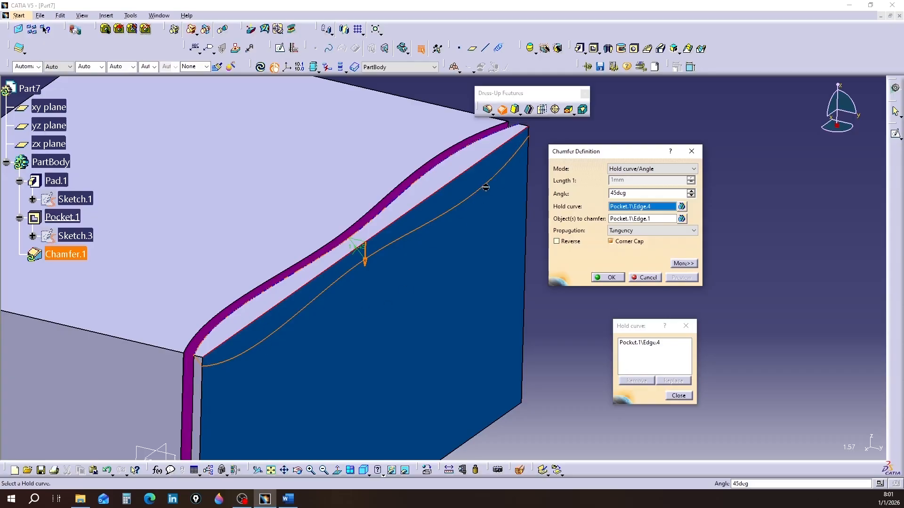
Step: Apply the Hold curve/Angle chamfer and examine the chamfered face along the curved groove
middle_click_drag(203, 342, 240, 283)
left_click(202, 342)
middle_click_drag(142, 358, 552, 224)
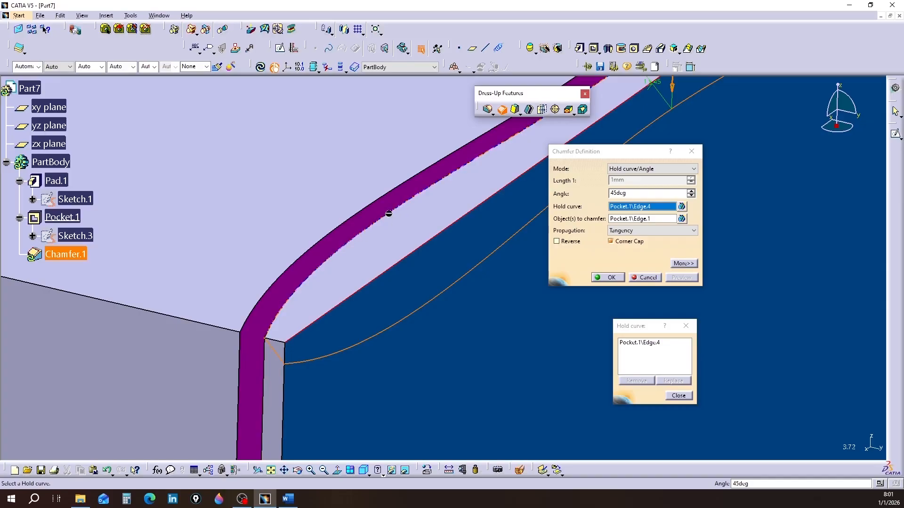
middle_click_drag(401, 326, 360, 414)
middle_click_drag(372, 344, 193, 396)
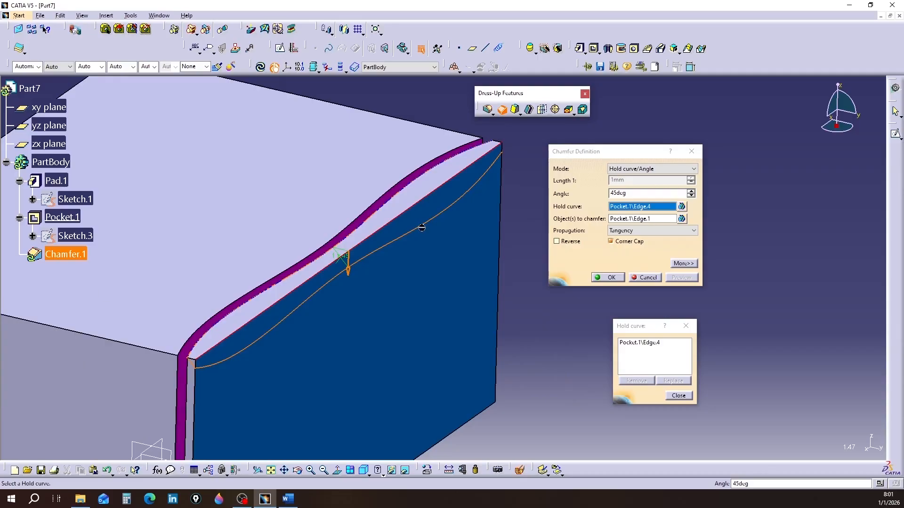
left_click(602, 278)
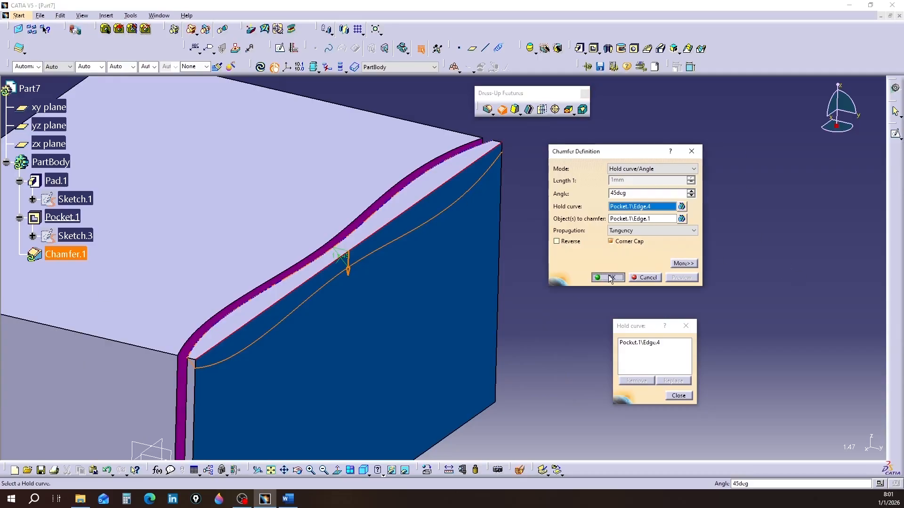
middle_click_drag(295, 351, 325, 315)
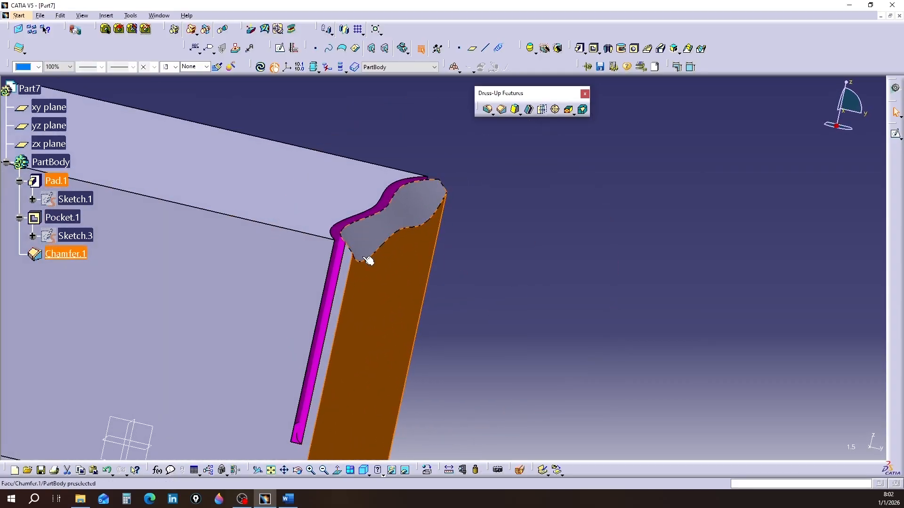
middle_click_drag(456, 258, 238, 304)
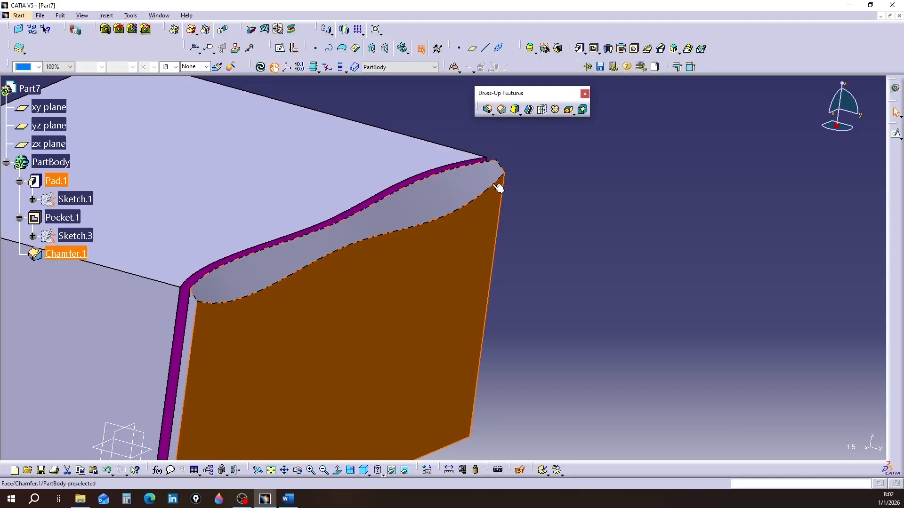
mouse_move(522, 292)
middle_mouse_down()
mouse_move(535, 309)
mouse_move(549, 306)
middle_mouse_up()
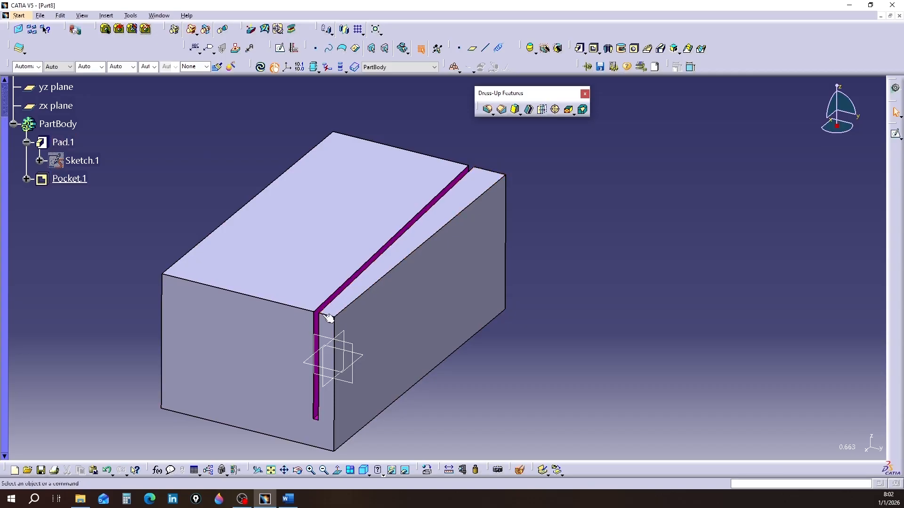
Step: Start a chamfer on the block with the straight groove and set its mode to Hold curve/Angle
middle_click(447, 301)
left_click(503, 111)
left_click_drag(636, 148, 619, 172)
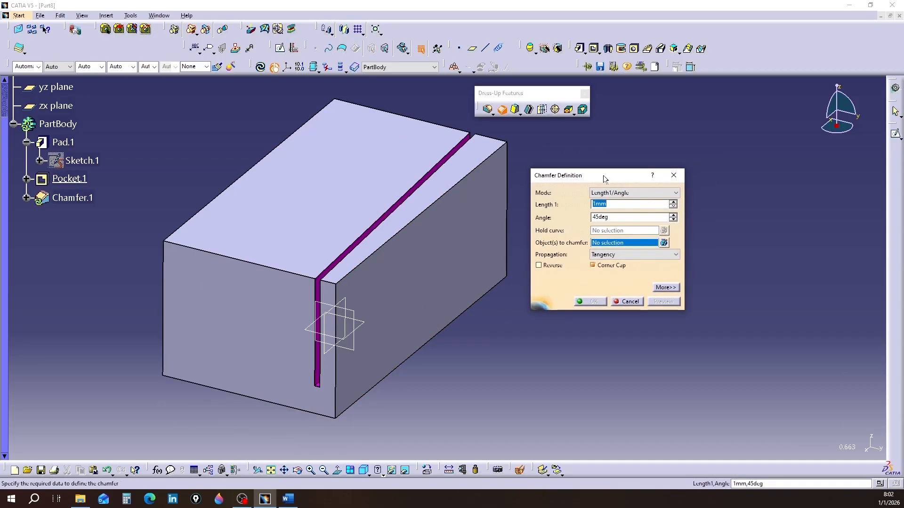
left_click(676, 193)
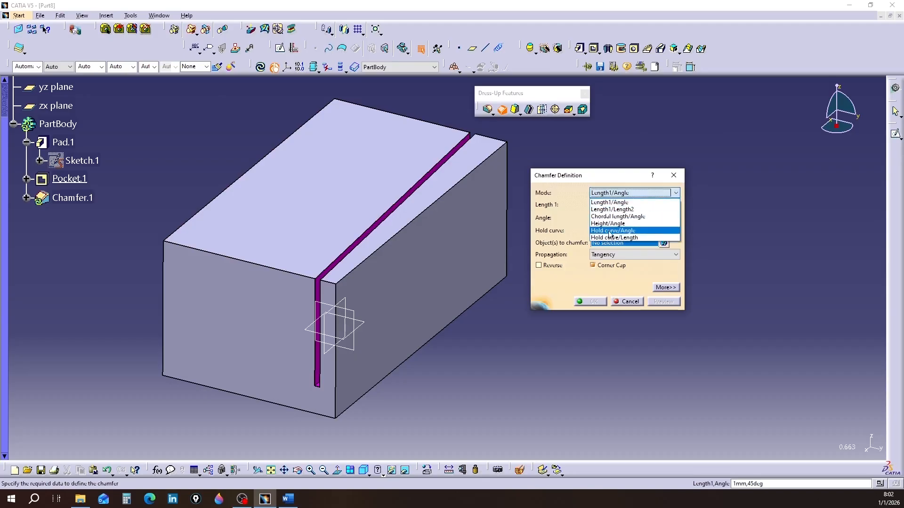
left_click(612, 231)
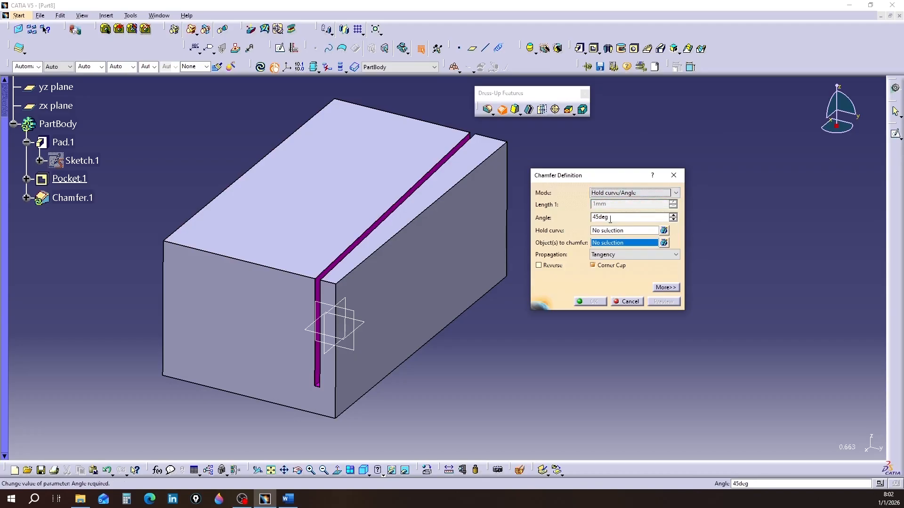
Step: Choose the straight groove's upper edge as the hold curve and the block's adjacent long top edge as the object to chamfer
left_click(628, 231)
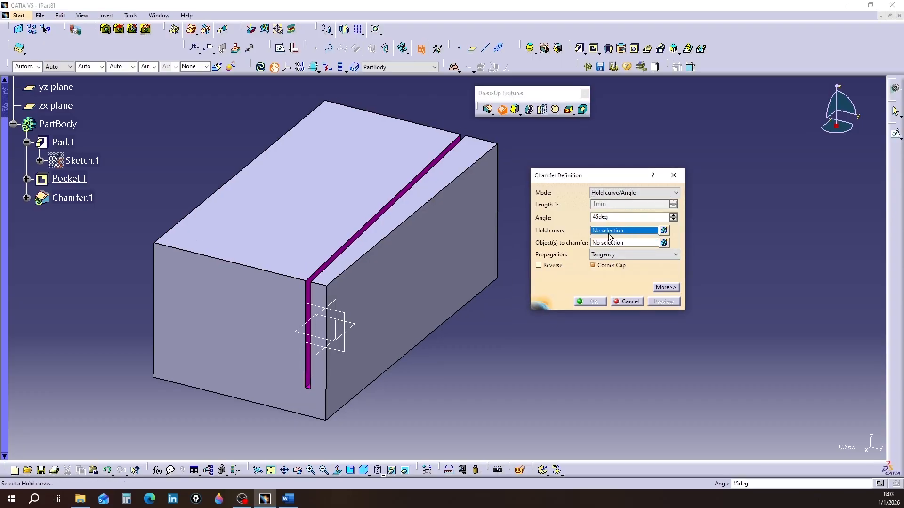
left_click(381, 223)
left_click(622, 244)
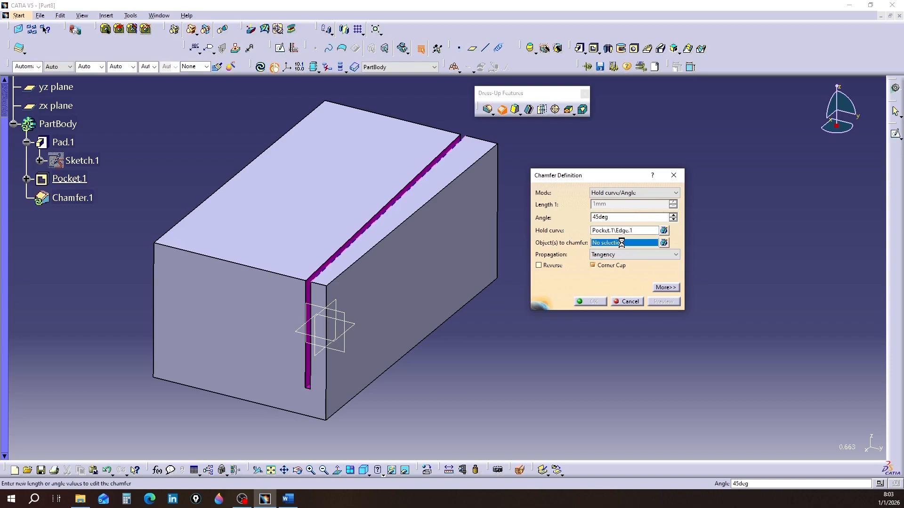
left_click(388, 235)
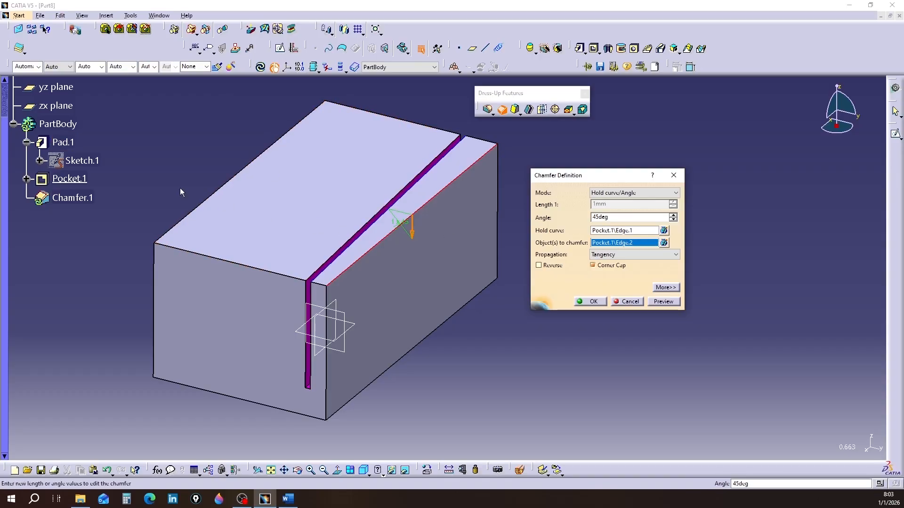
Step: Try to preview the chamfer with the block's opposite long top edge added, and remove that edge from the objects to chamfer again
left_click(236, 176)
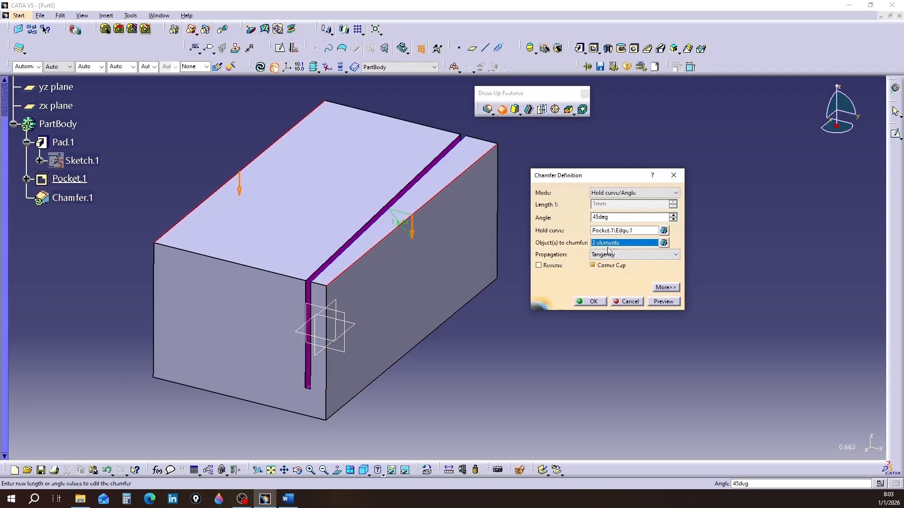
left_click(664, 243)
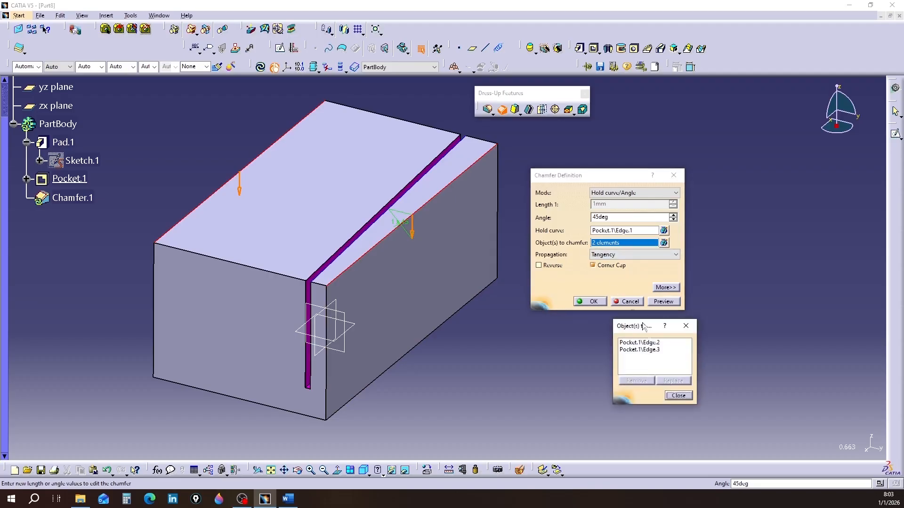
left_click_drag(646, 326, 523, 334)
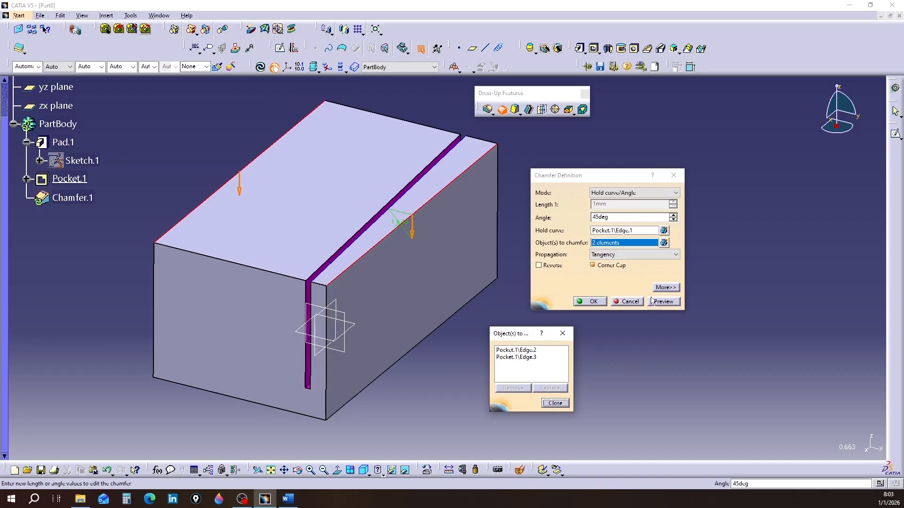
left_click(672, 303)
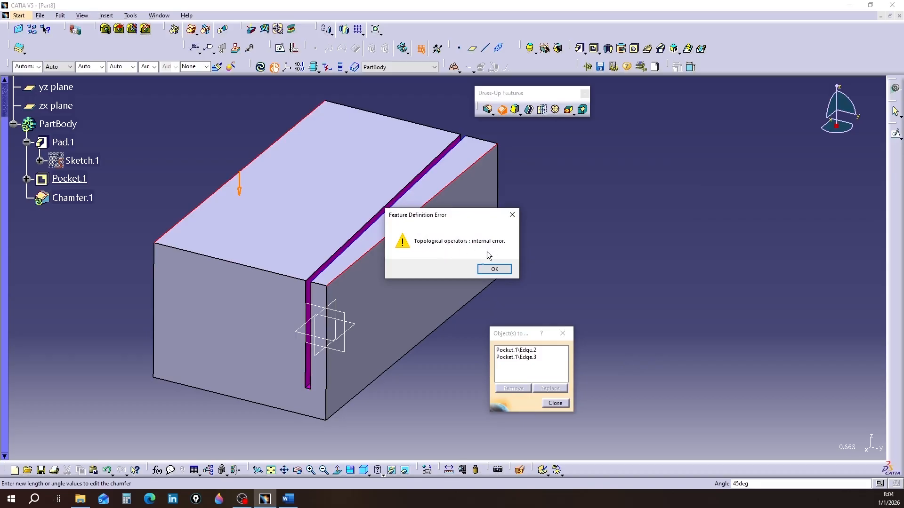
left_click(483, 271)
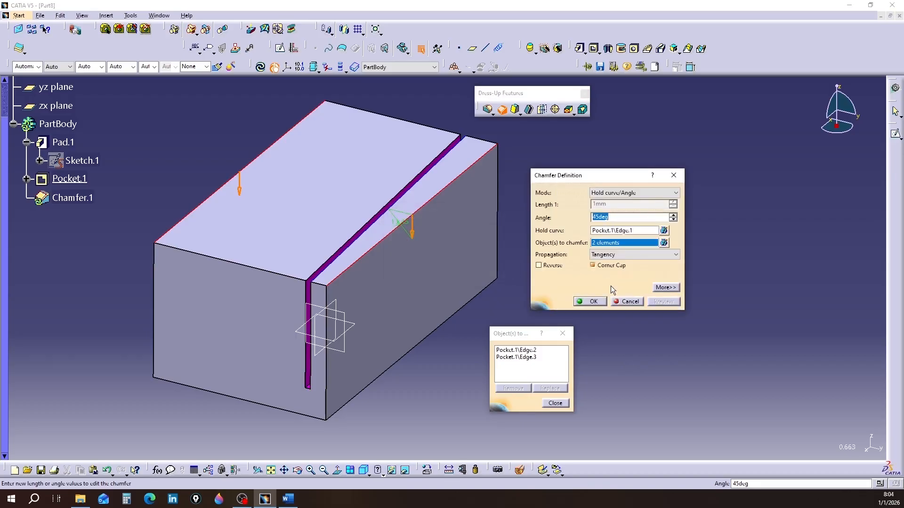
left_click(521, 358)
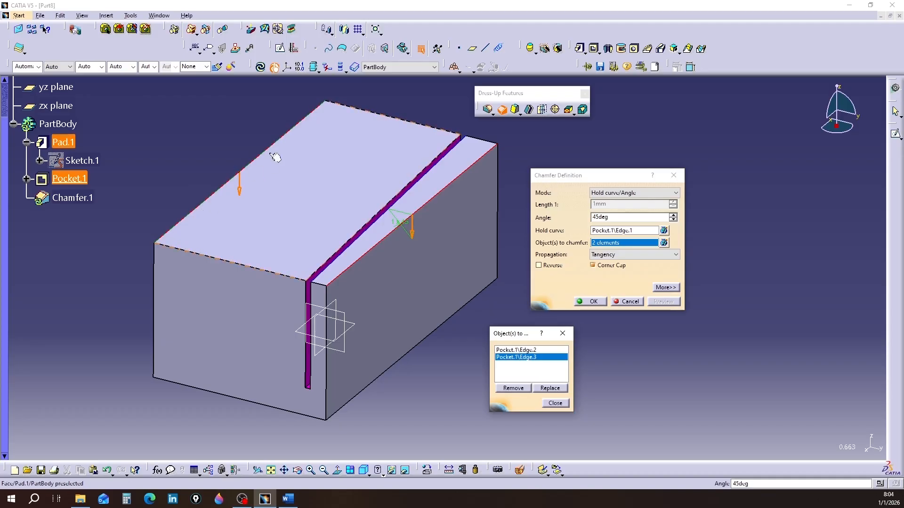
left_click(508, 388)
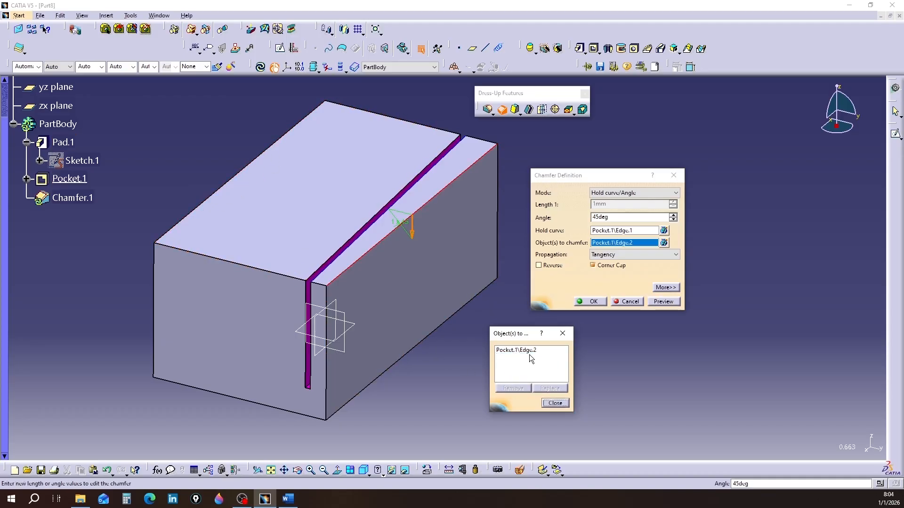
Step: Preview the 45-degree chamfer and examine its outline against the groove in close-up, back, front and isometric views
left_click(662, 301)
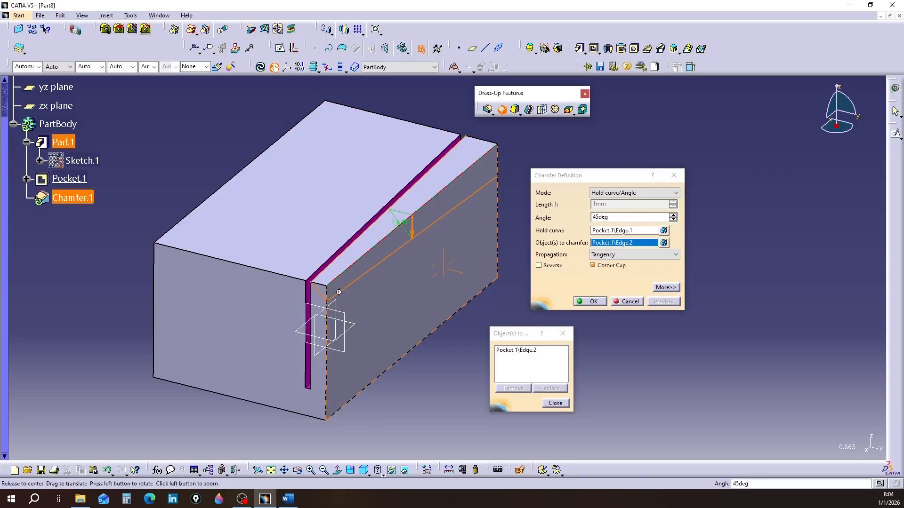
middle_click_drag(338, 292, 347, 221, "ctrl")
middle_click_drag(346, 253, 415, 265)
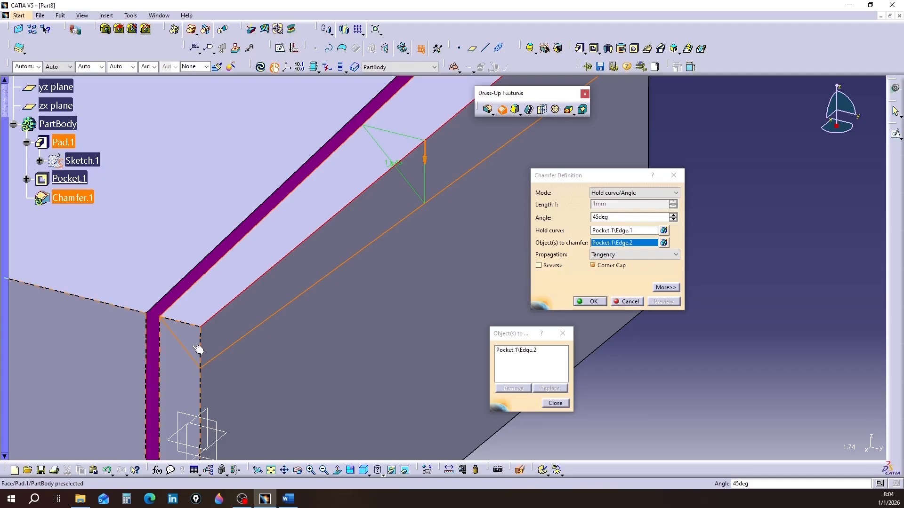
left_click(364, 470)
left_click(369, 476)
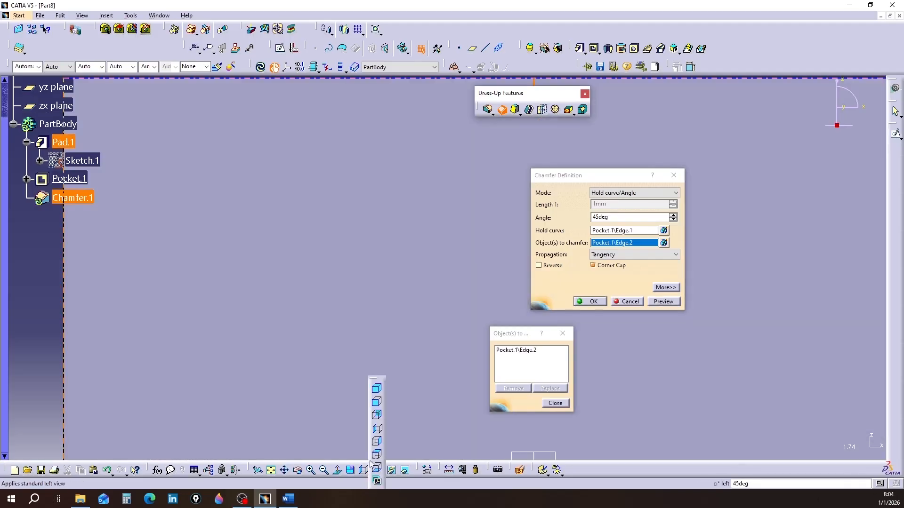
left_click(377, 418)
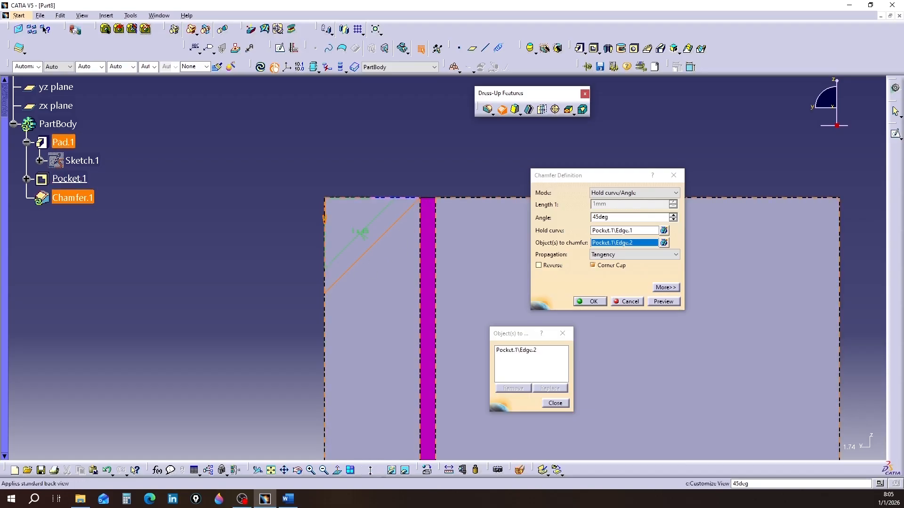
left_click(368, 475)
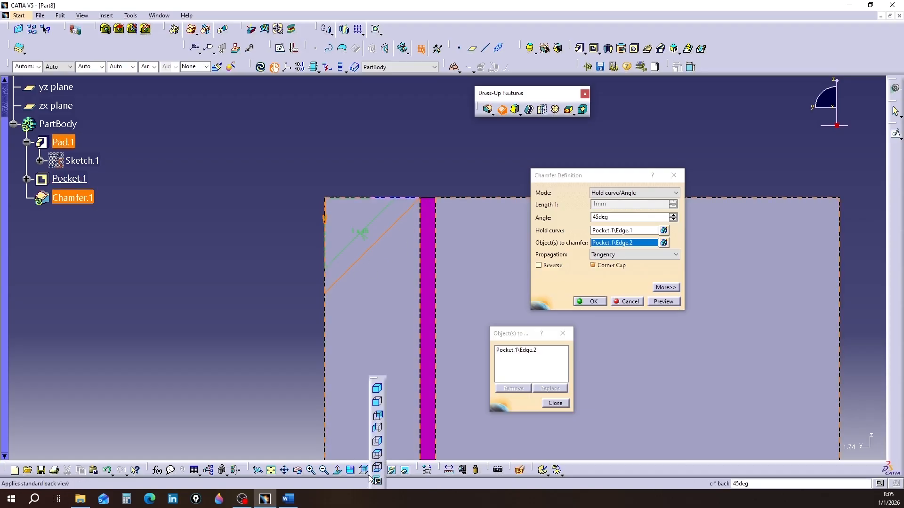
left_click(379, 404)
middle_click_drag(380, 347, 220, 372)
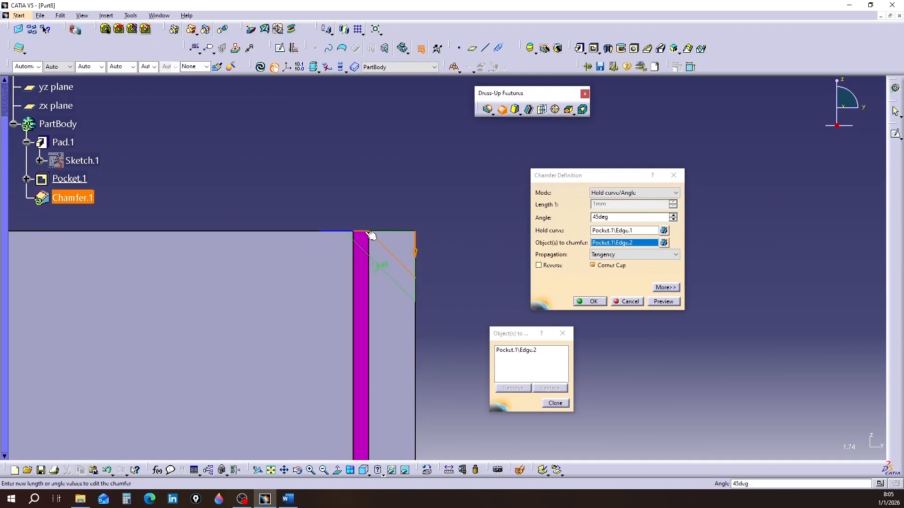
left_click(368, 476)
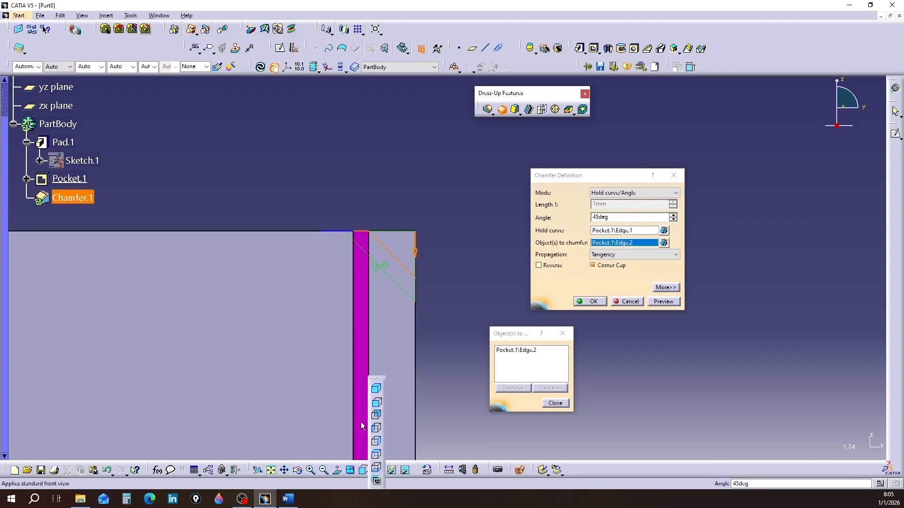
left_click(377, 390)
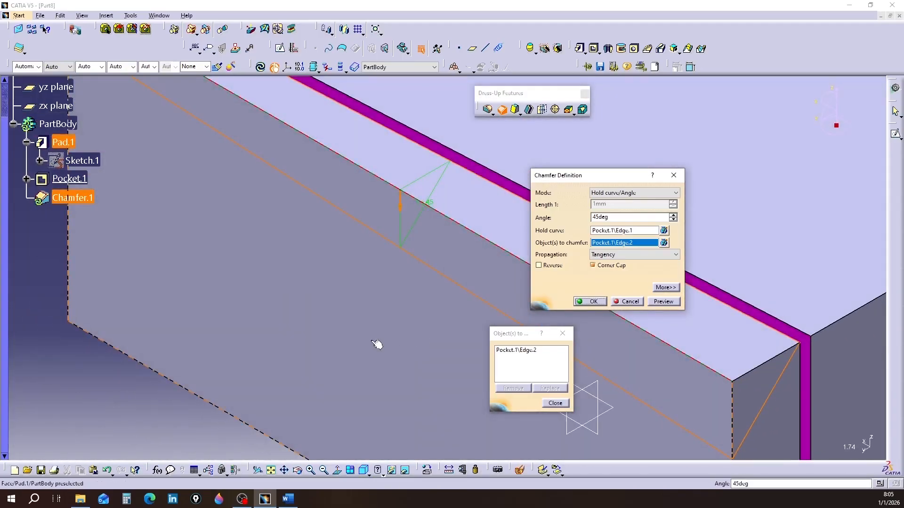
middle_click_drag(352, 360, 321, 441)
left_click(319, 397)
middle_click_drag(376, 320, 244, 306)
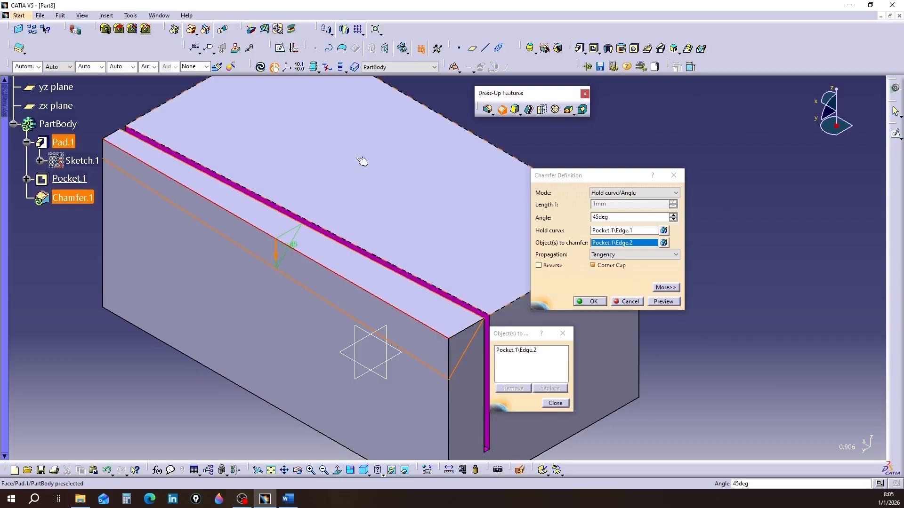
Step: Apply the Hold curve/Angle chamfer and examine the chamfered face along the straight groove from several directions
left_click(592, 302)
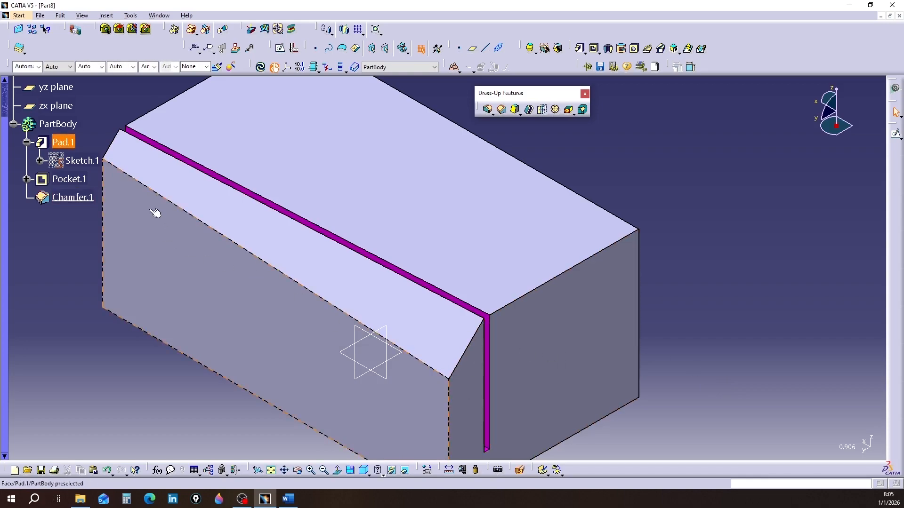
left_click(369, 475)
left_click(379, 401)
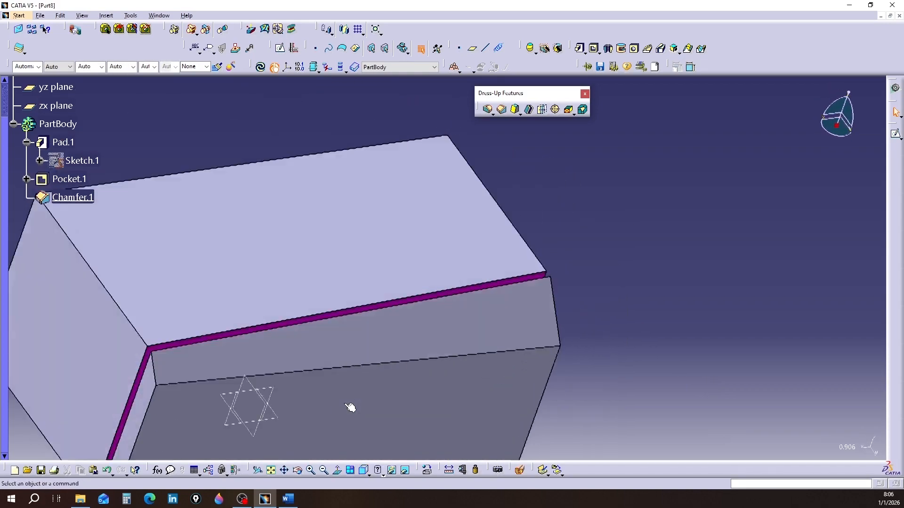
middle_click_drag(395, 393, 338, 407)
middle_click_drag(403, 289, 414, 218, "ctrl")
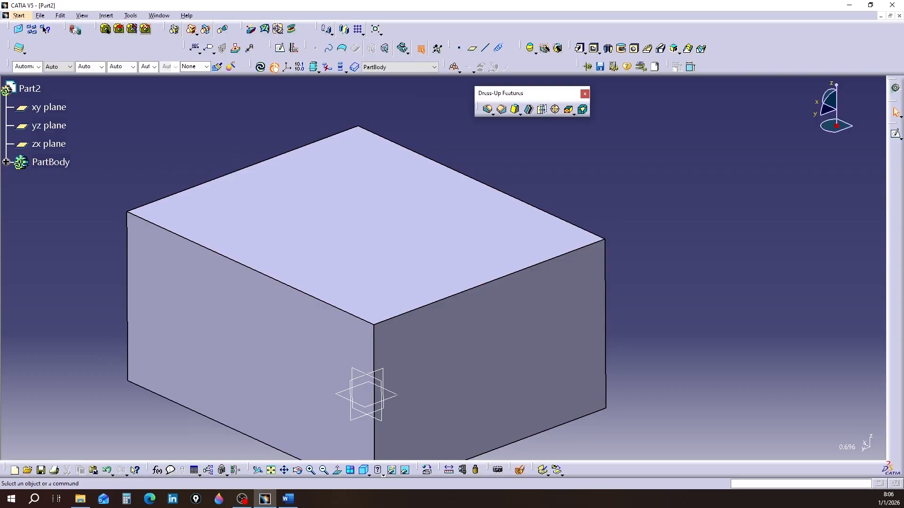
Step: Start a sketch on the top face of the Part2 block and draw a four-point spline across it, extending past both side edges
middle_click_drag(563, 381, 576, 351)
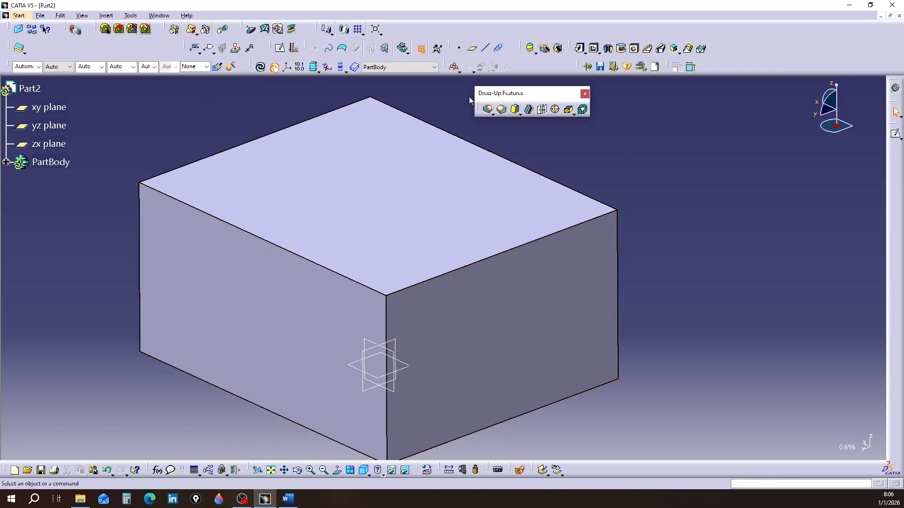
left_click(403, 225)
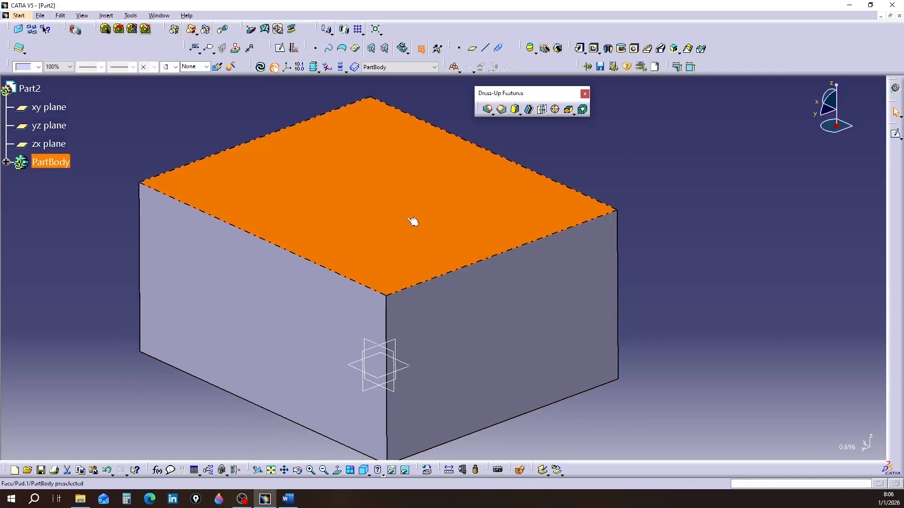
left_click(895, 137)
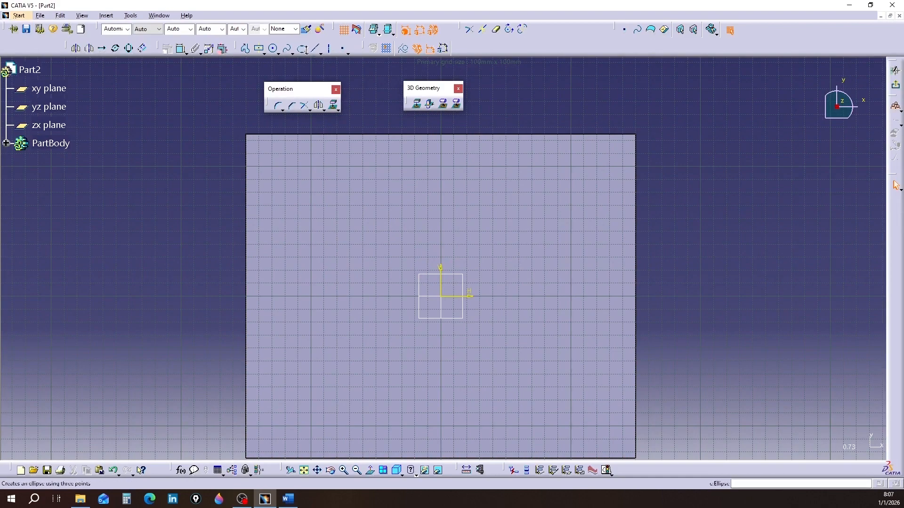
left_click(287, 50)
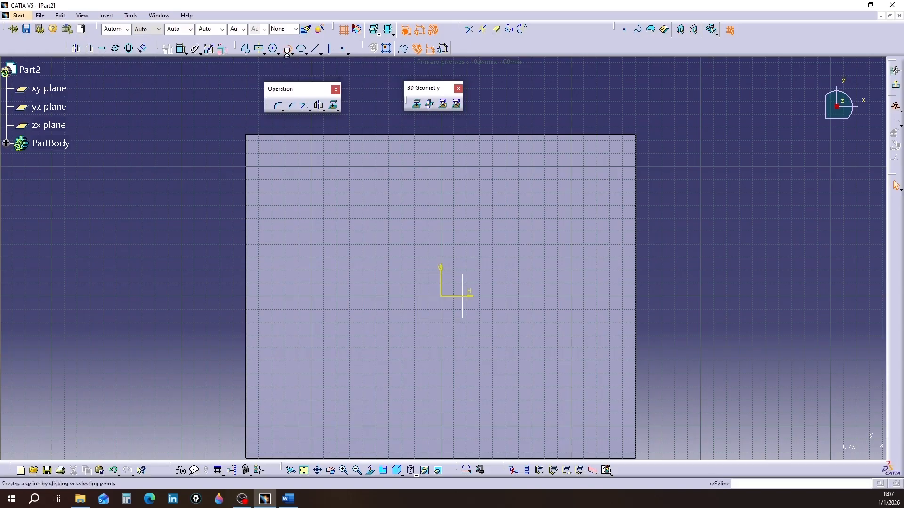
left_click(651, 186)
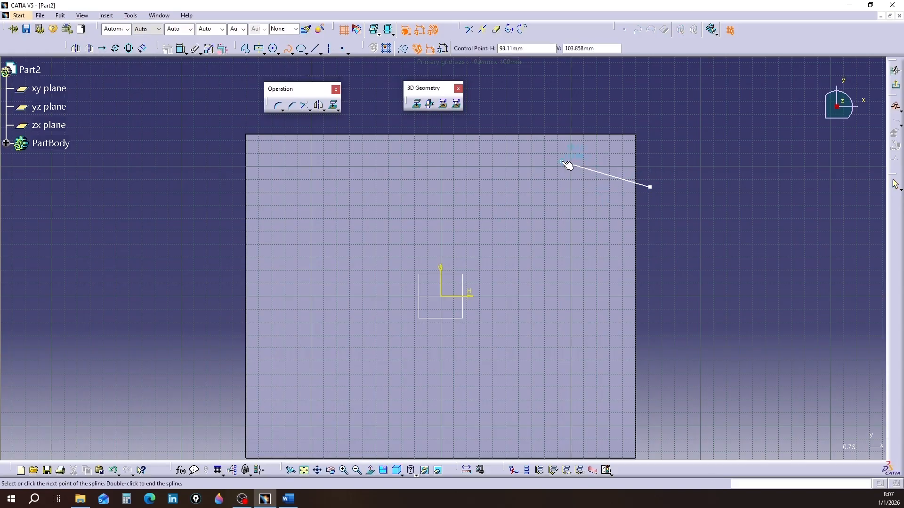
left_click(562, 162)
left_click(459, 169)
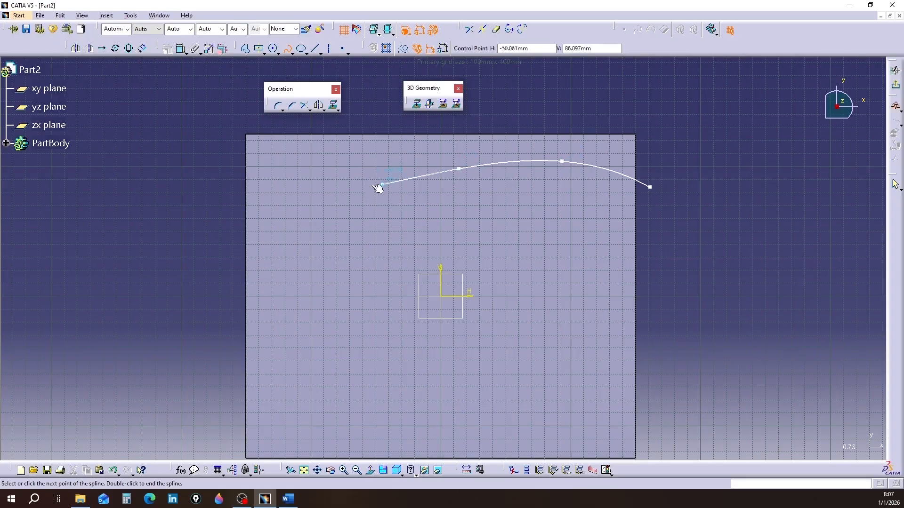
double_click(233, 166)
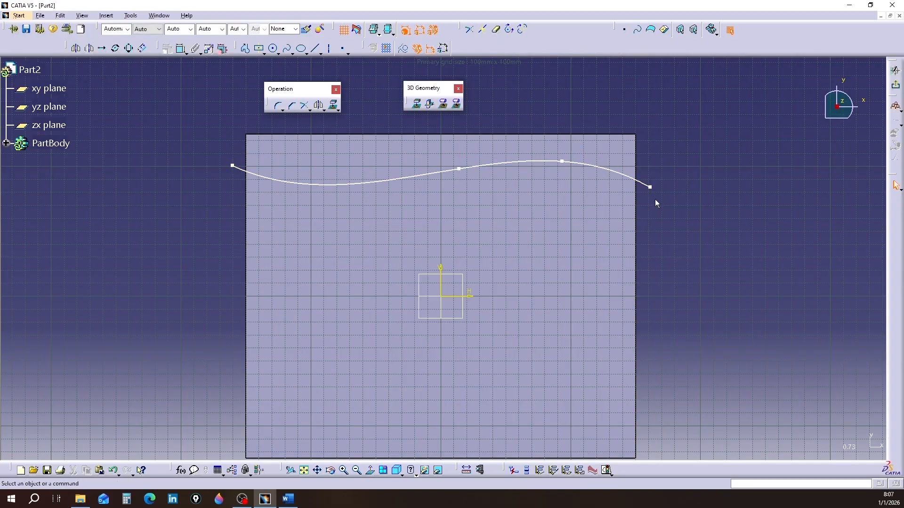
Step: Move the spline's endpoint on the positive H side upward, keeping it outside the block's side edge
left_click_drag(655, 191, 654, 167)
middle_click_drag(648, 225, 600, 273)
left_click(634, 264)
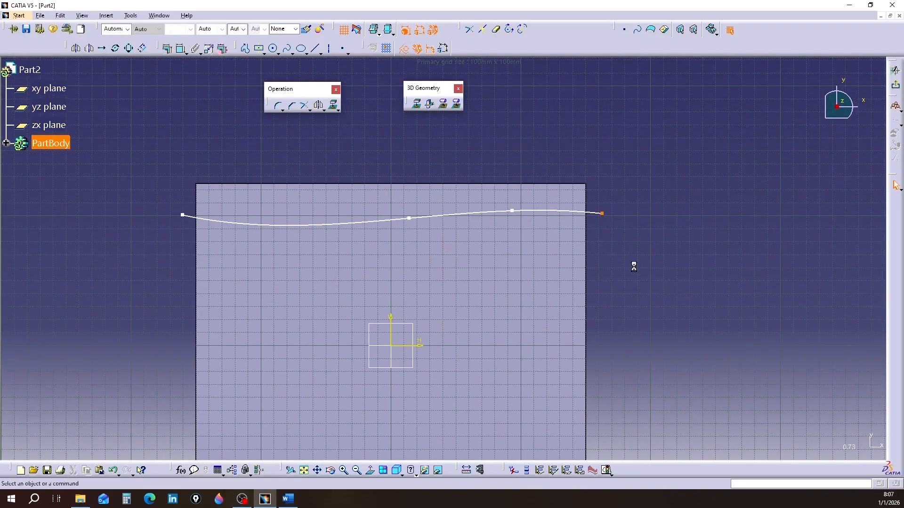
Step: Constrain the spline's endpoint on the positive H side to be coincident with the block's adjacent side edge
left_click(181, 49)
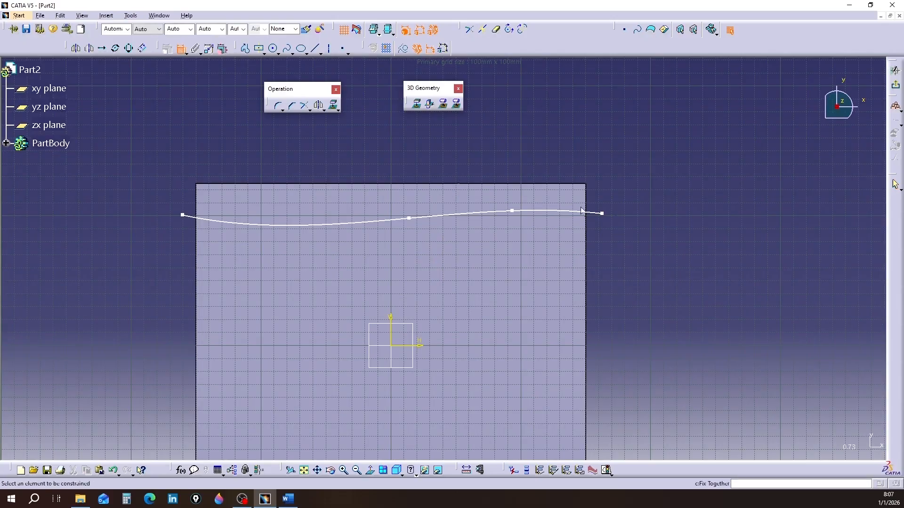
left_click(603, 214)
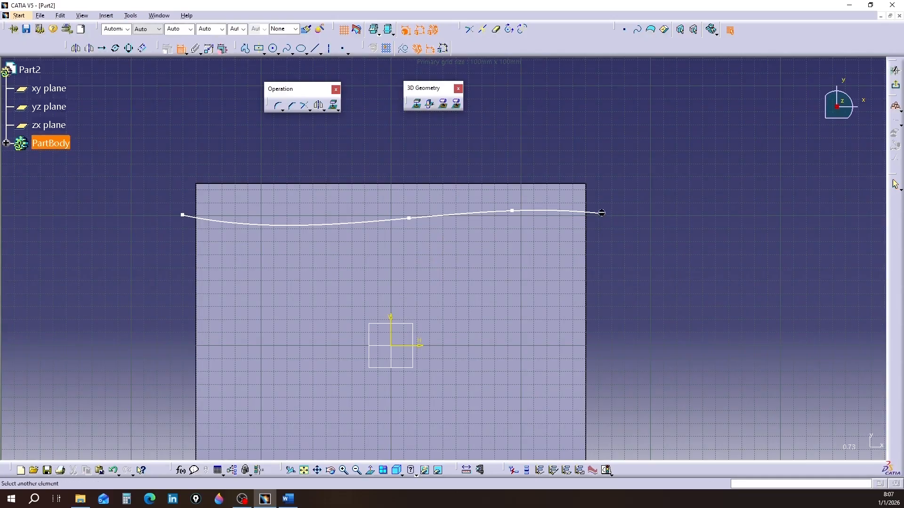
left_click(587, 230)
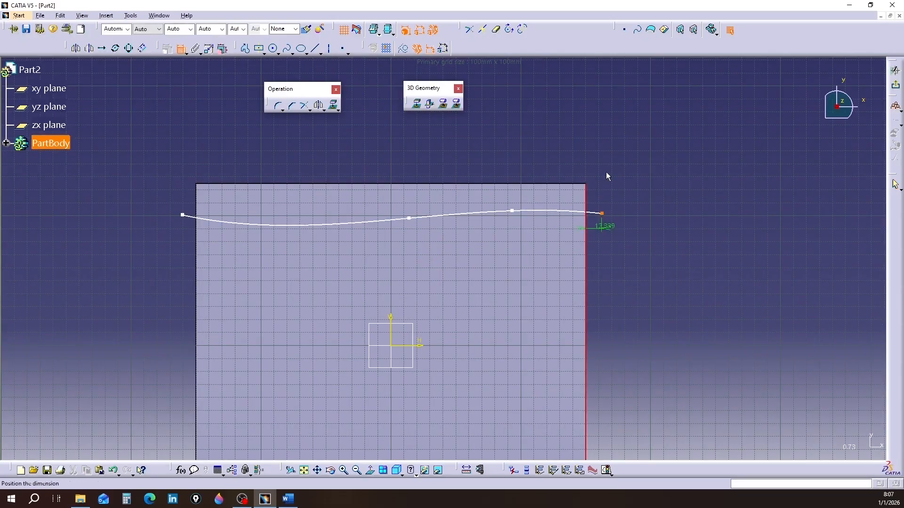
right_click(606, 227)
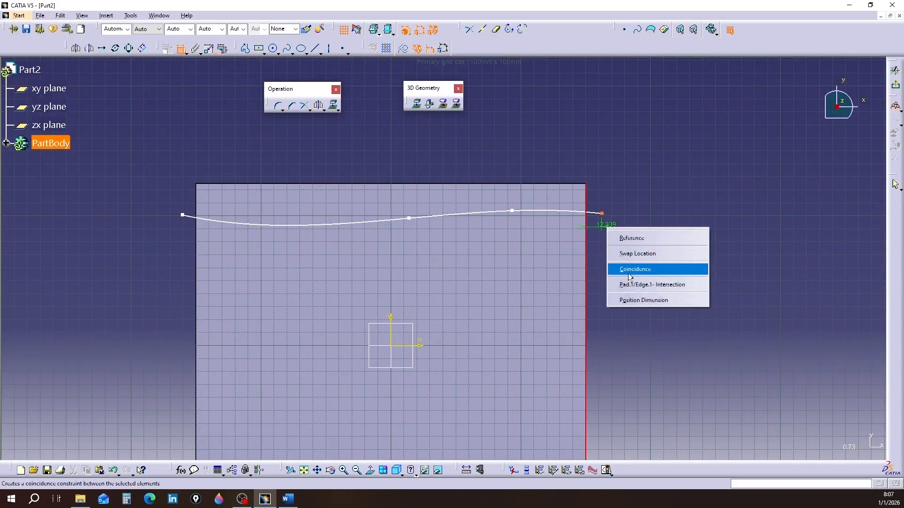
left_click(628, 274)
middle_click_drag(647, 245, 635, 266)
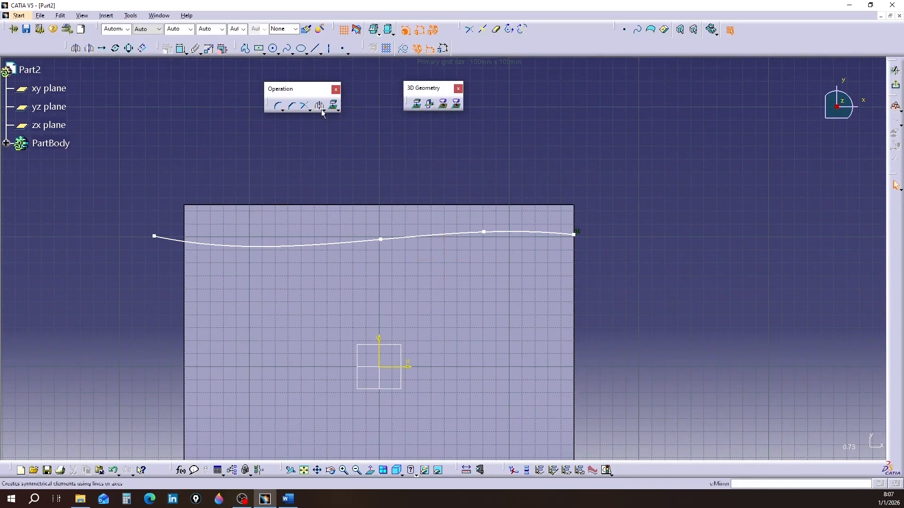
Step: Make the spline's endpoint on the negative H side coincident with the block's side edge there
left_click(180, 48)
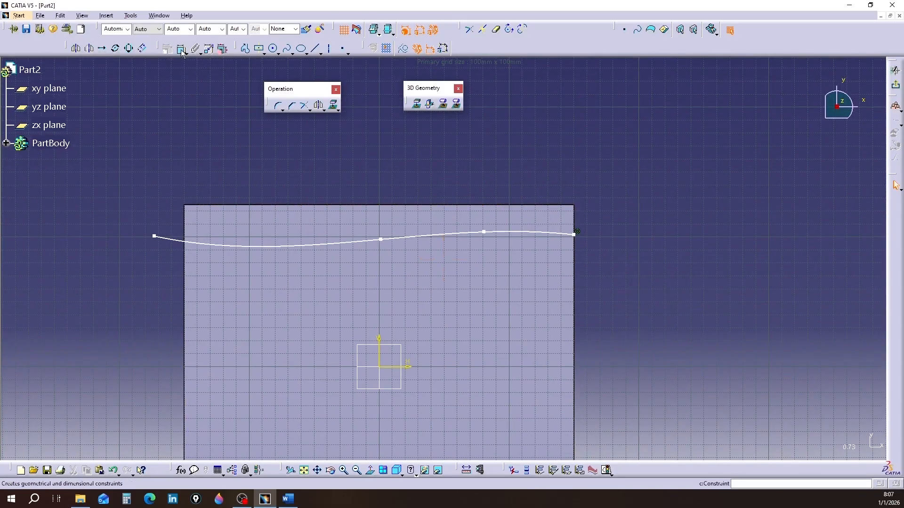
left_click(155, 237)
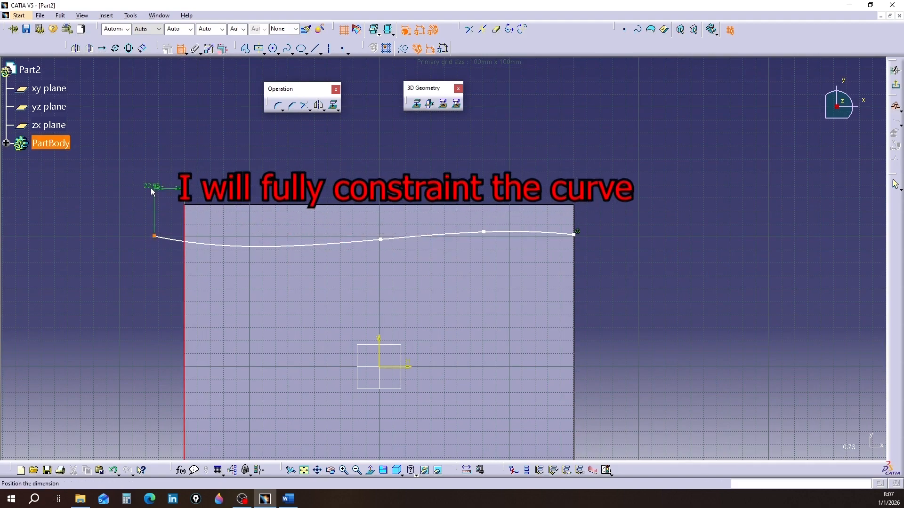
right_click(151, 188)
left_click(173, 229)
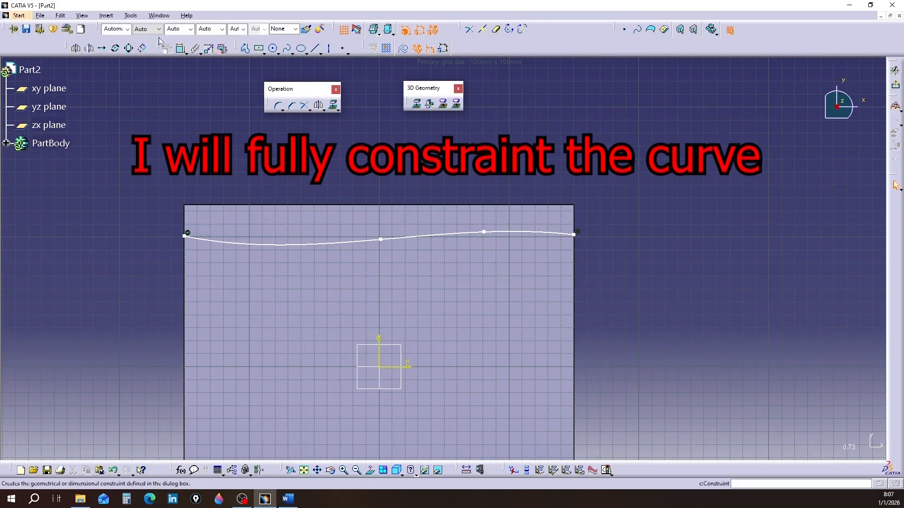
Step: Dimension the vertical distance from each spline endpoint to the block's edge above the curve
left_click(181, 48)
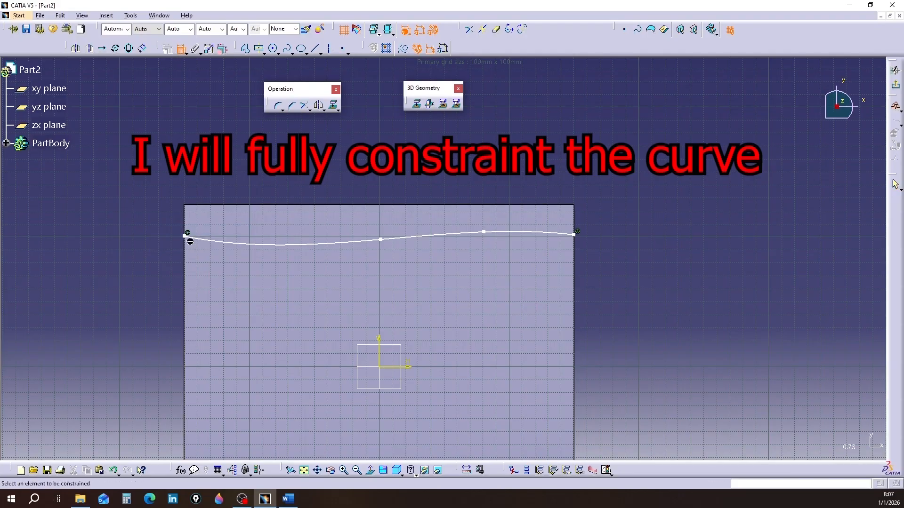
left_click(205, 208)
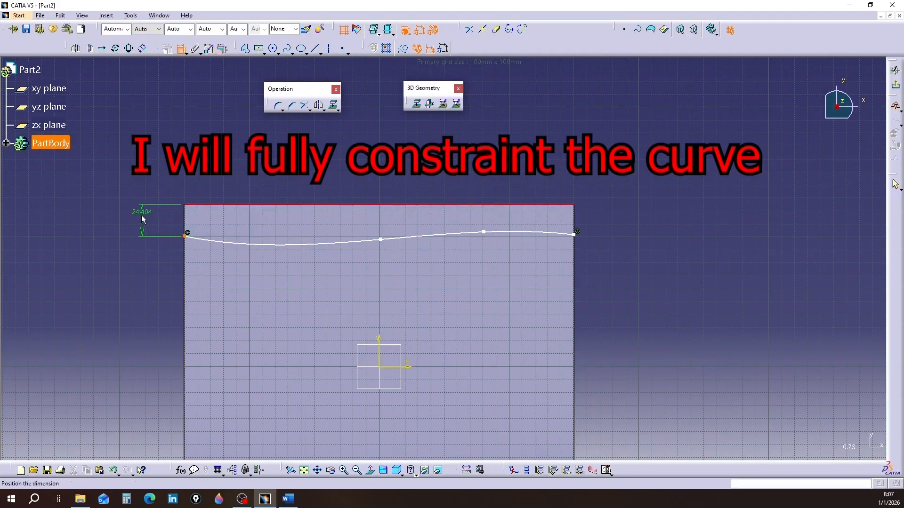
left_click(148, 230)
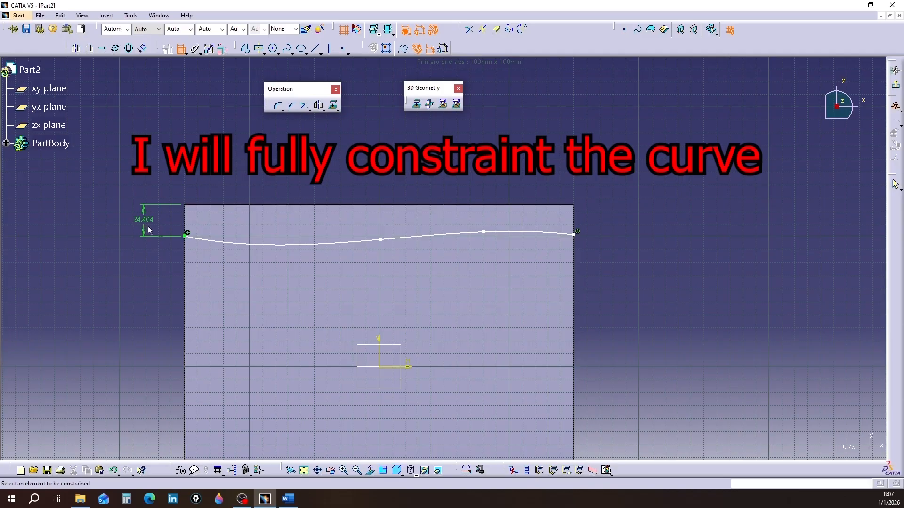
left_click(574, 235)
left_click(574, 207)
left_click(612, 228)
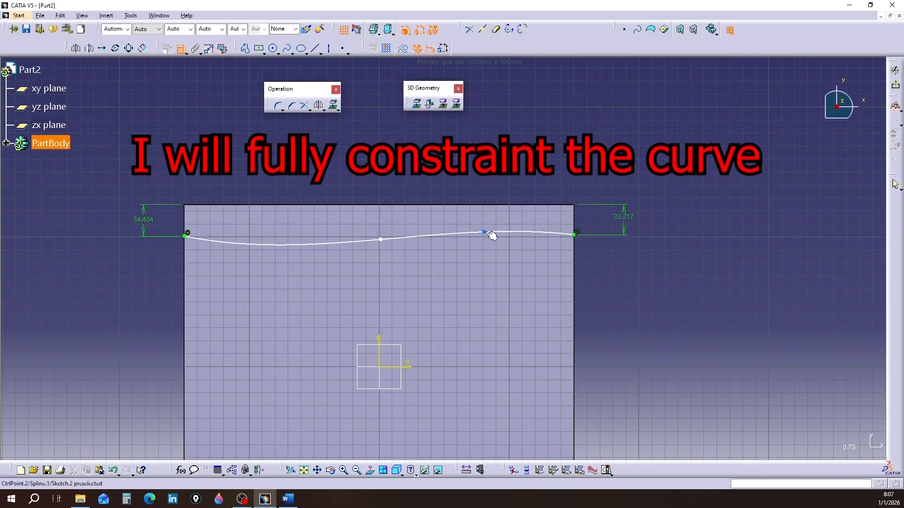
Step: Dimension the interior spline point on the positive H side from both the V and H axes
left_click(385, 366)
left_click(454, 342)
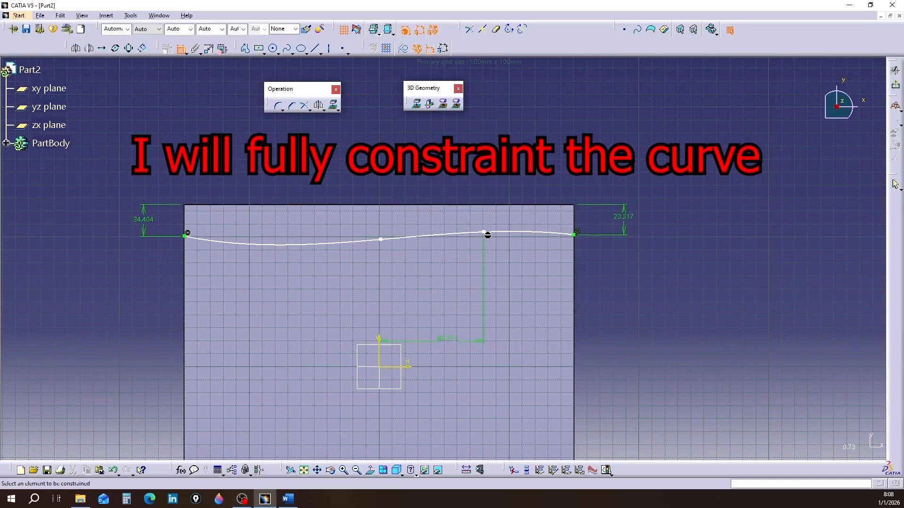
left_click(396, 366)
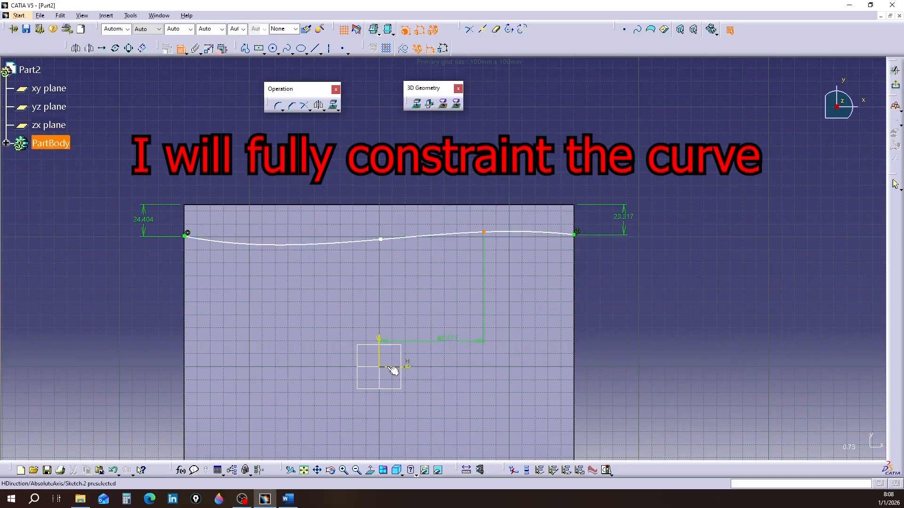
left_click(528, 325)
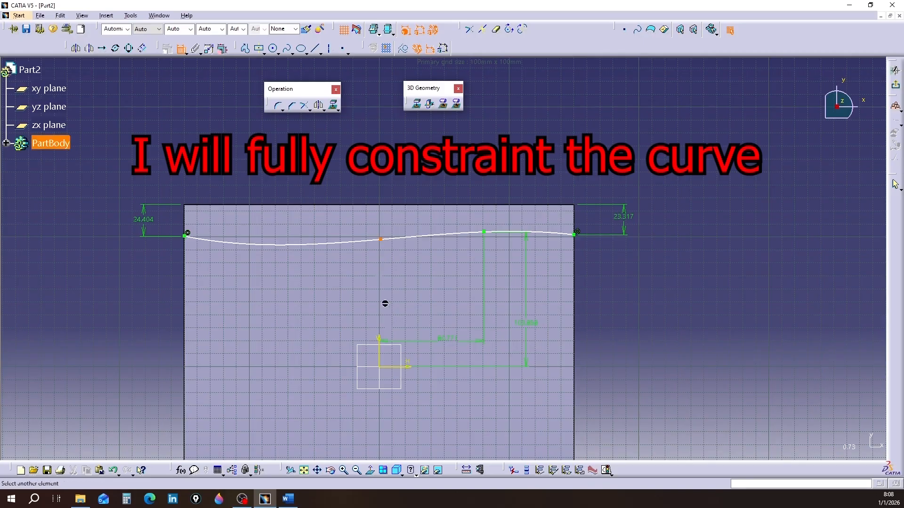
Step: Dimension the spline point near the V axis from both sketch axes and exit the sketch
left_click(385, 360)
left_click(354, 314)
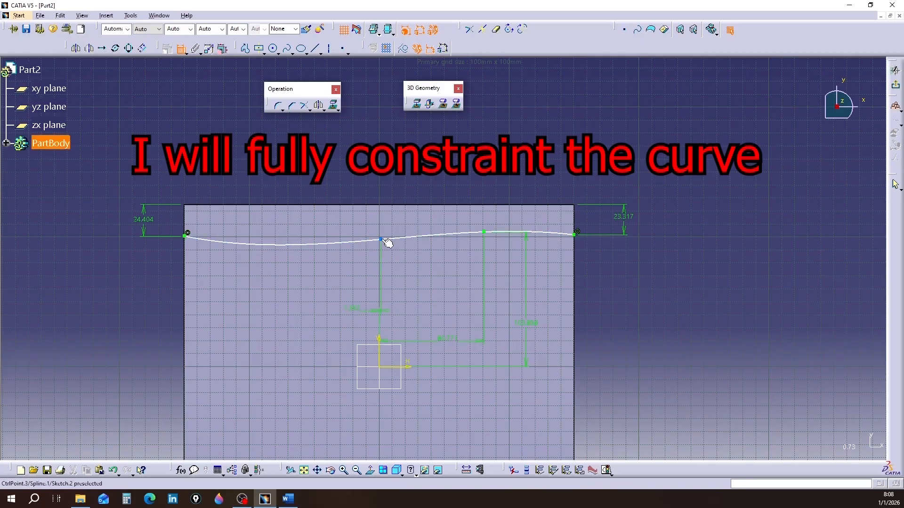
left_click(403, 371)
left_click(406, 304)
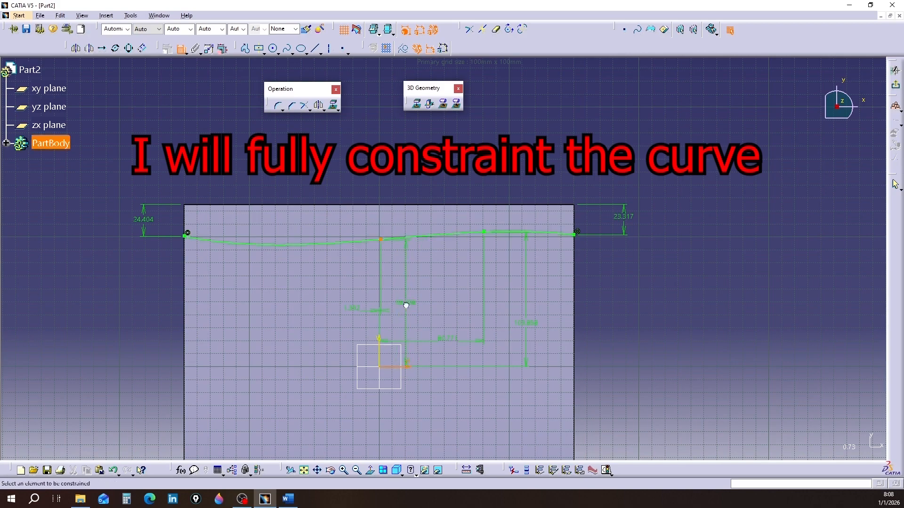
left_click(181, 50)
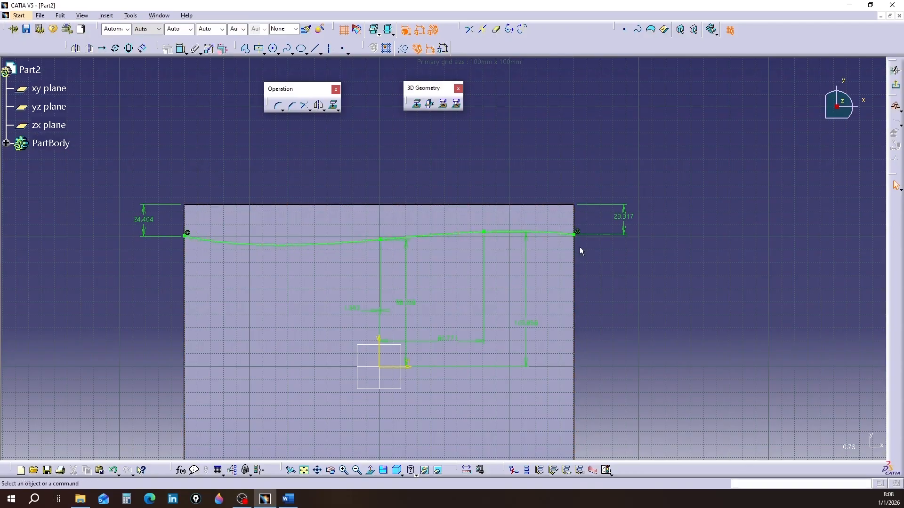
left_click(896, 88)
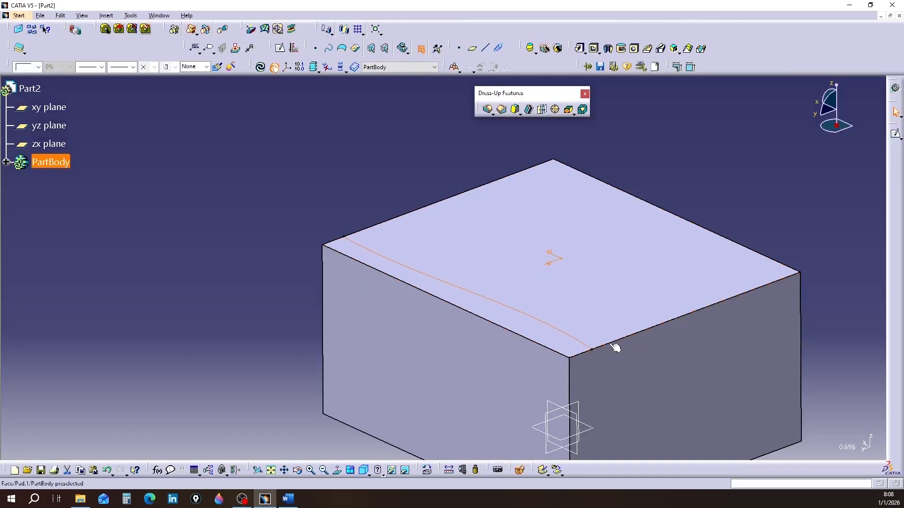
Step: Examine how the spline lies on the block's top face in oblique, front and isometric views
mouse_move(626, 333)
middle_mouse_down()
mouse_move(563, 318)
mouse_move(549, 299)
mouse_move(557, 333)
mouse_move(512, 320)
mouse_move(531, 311)
mouse_move(541, 329)
middle_mouse_up()
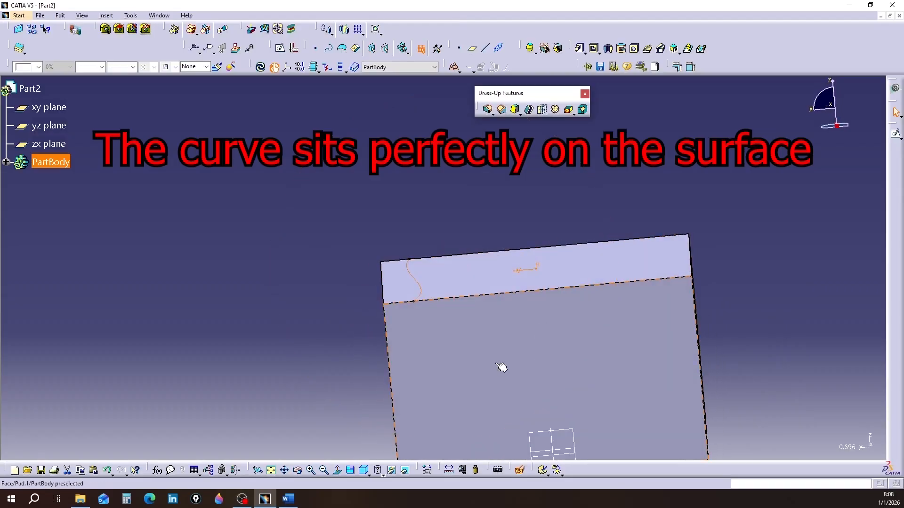
left_click(500, 367)
left_click(369, 475)
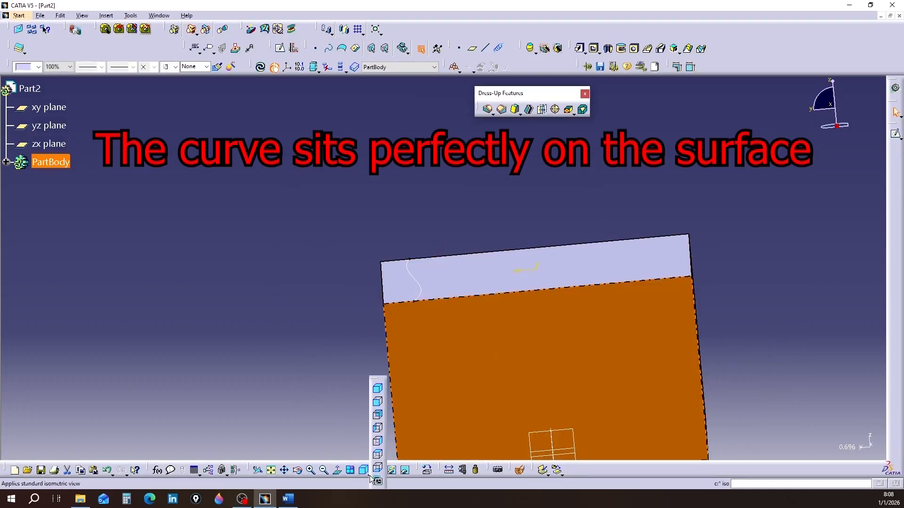
left_click(377, 403)
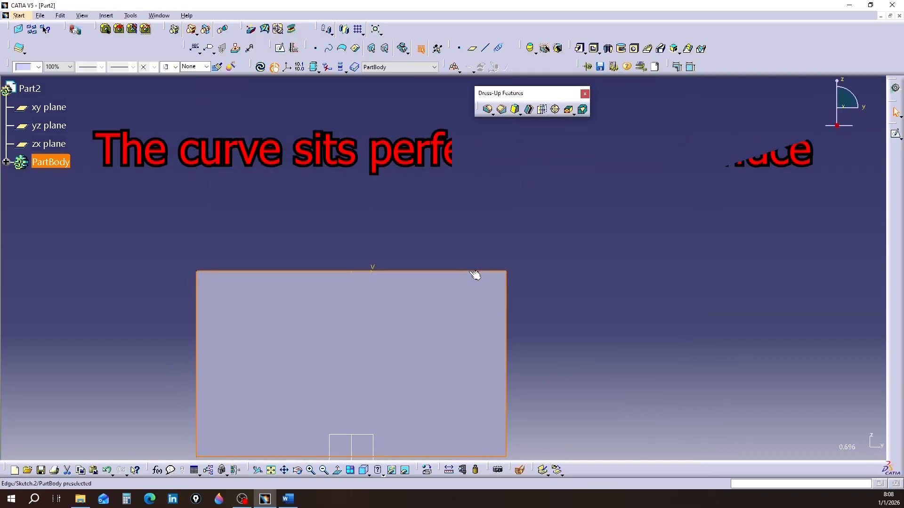
left_click(364, 475)
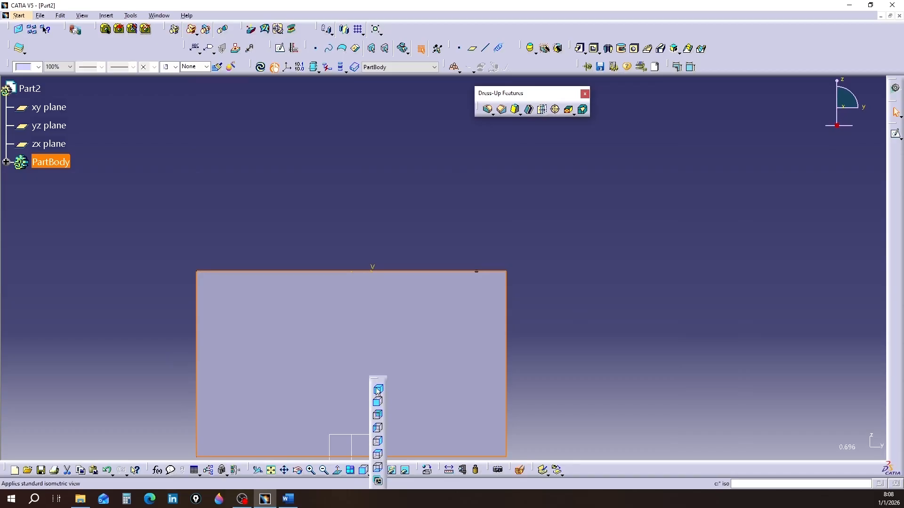
middle_click_drag(595, 305, 771, 426)
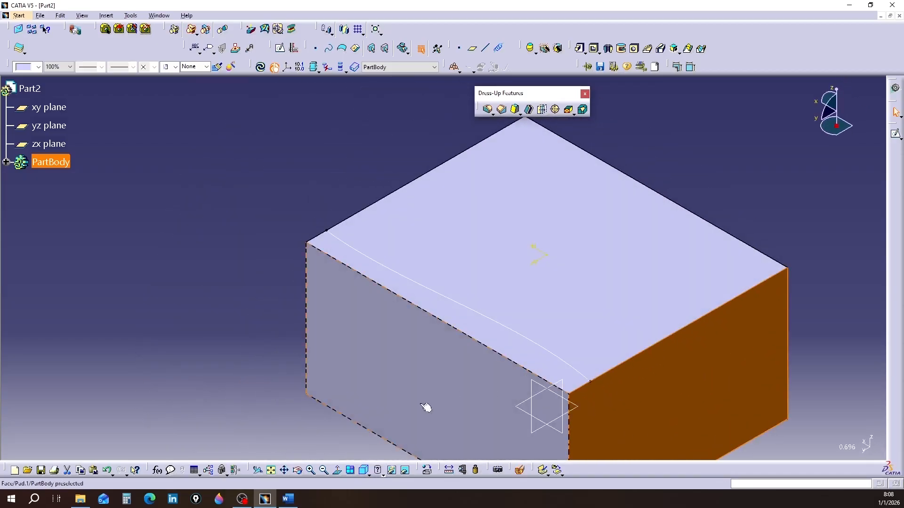
middle_click_drag(257, 309, 211, 296)
left_click(211, 296)
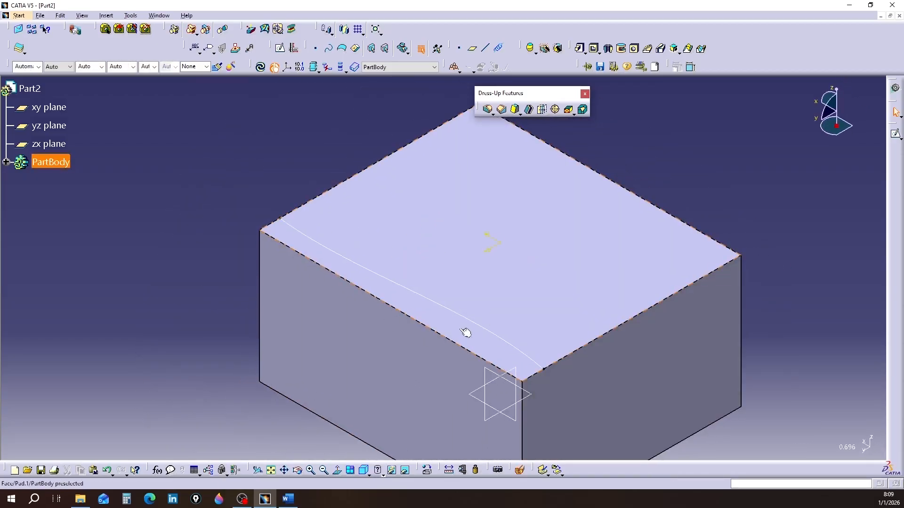
left_click(233, 142)
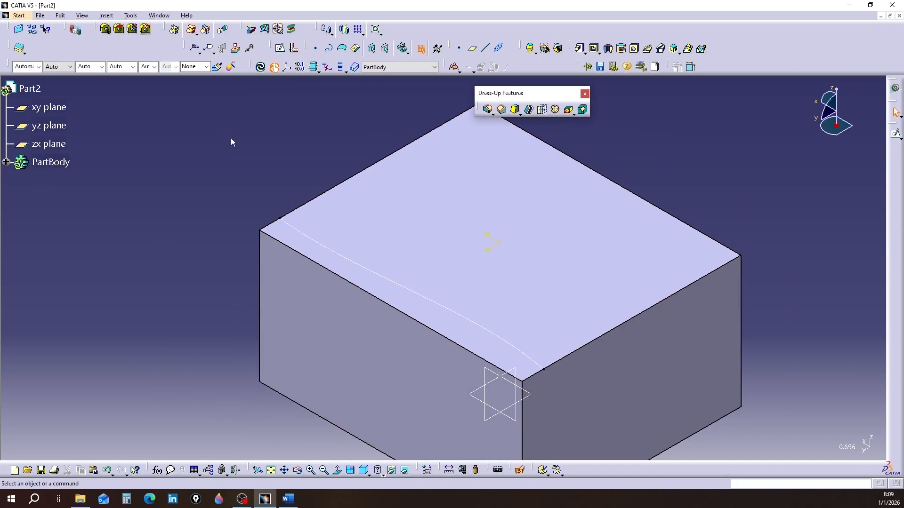
Step: Set up a 45-degree Hold curve/Angle chamfer on the top edge beside the spline and activate the hold curve selection
left_click(503, 111)
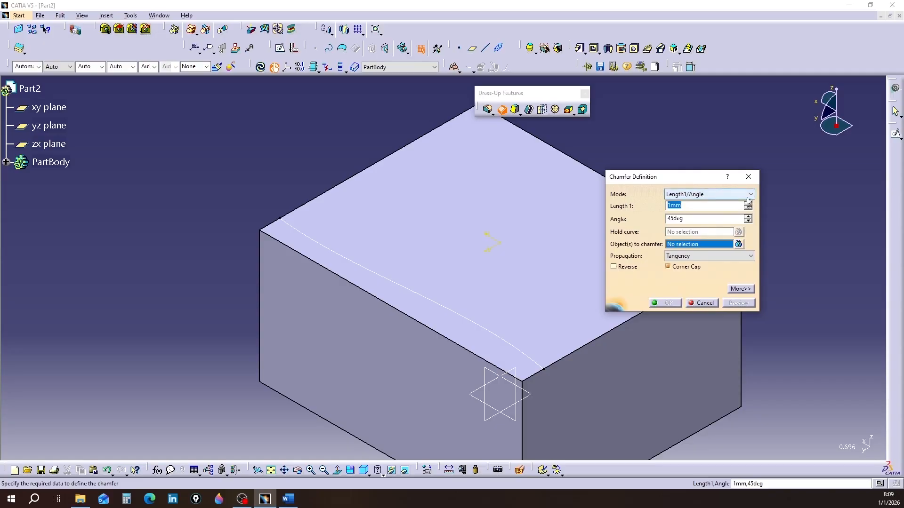
left_click(751, 194)
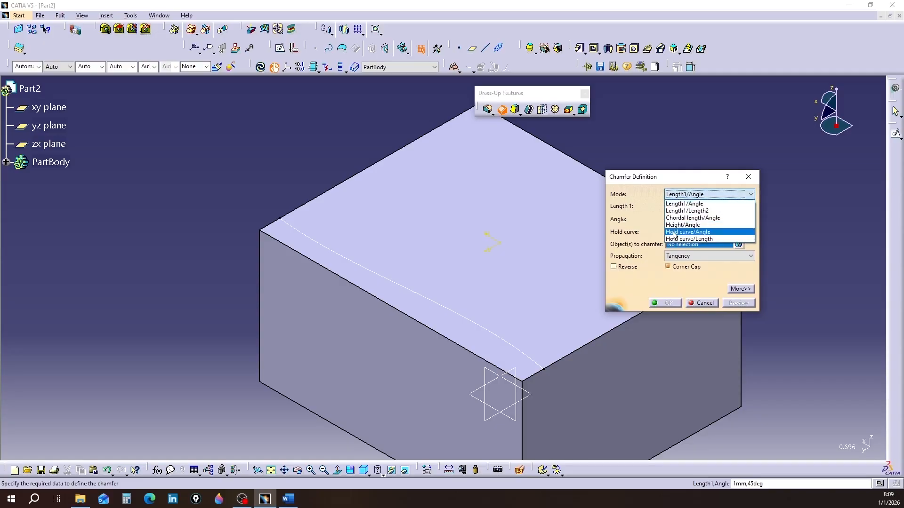
left_click(674, 233)
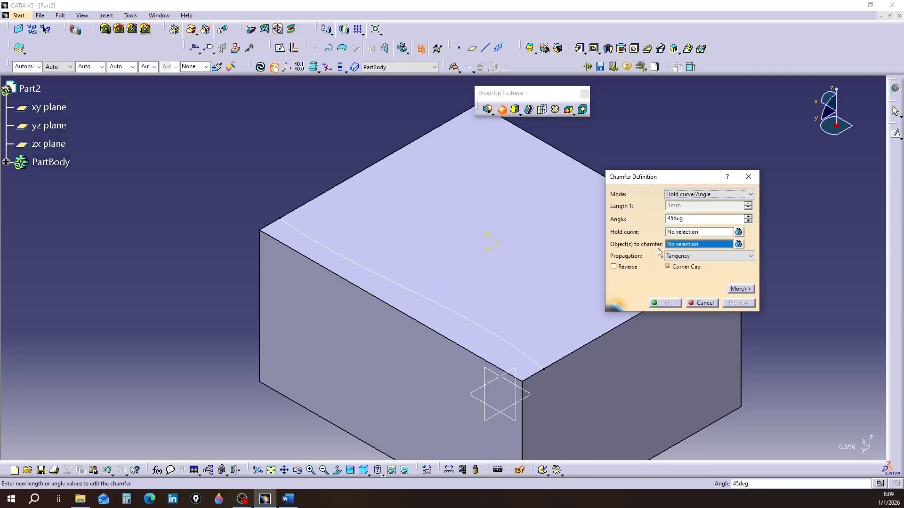
left_click(435, 334)
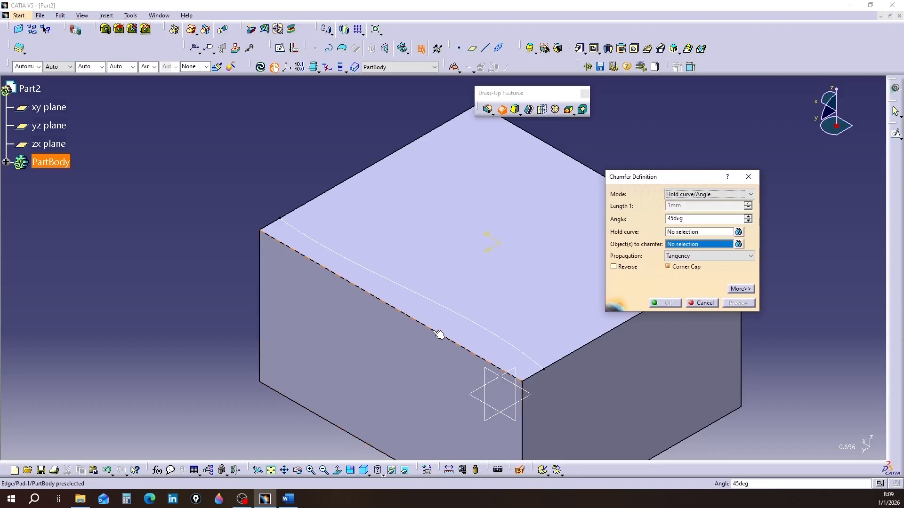
left_click(683, 233)
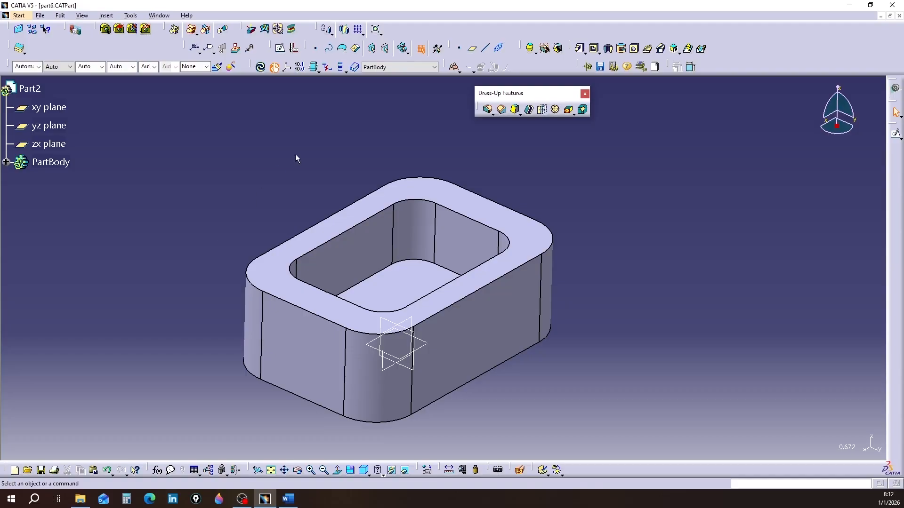
Step: Set up a Length1/Angle chamfer of 13 mm at 45 degrees with Tangency propagation on the block's outer top edge
left_click(502, 110)
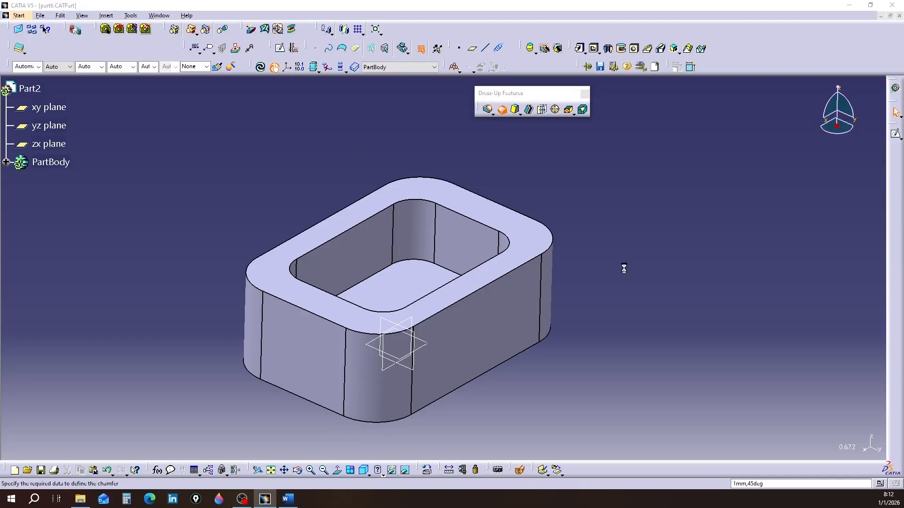
left_click_drag(702, 179, 696, 189)
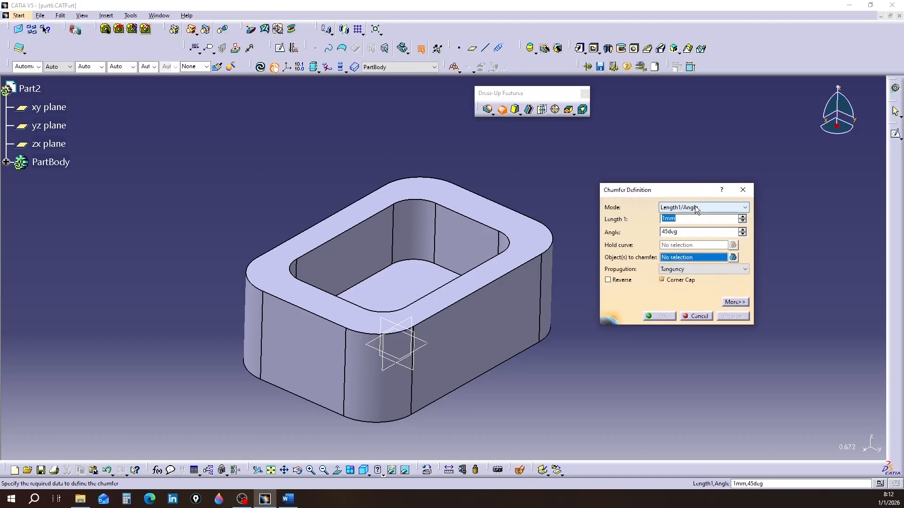
left_click(743, 218)
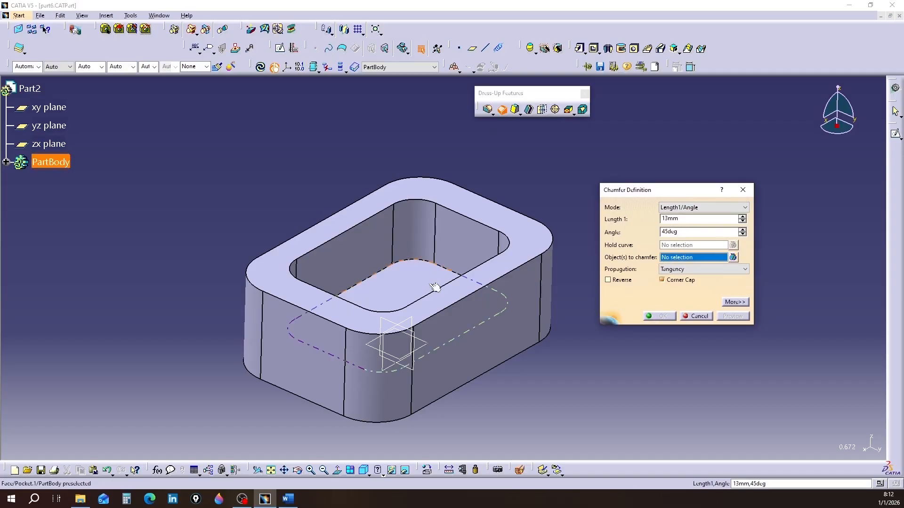
left_click(452, 310)
middle_click_drag(463, 301, 357, 245, "ctrl")
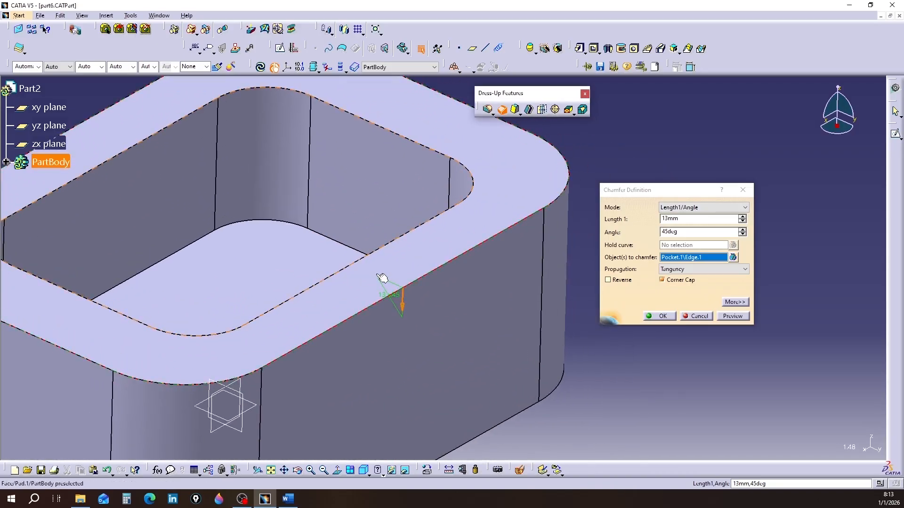
Step: Set the outer edge chamfer's Length 1 to 26 mm and its angle to 44 degrees
left_click(742, 217)
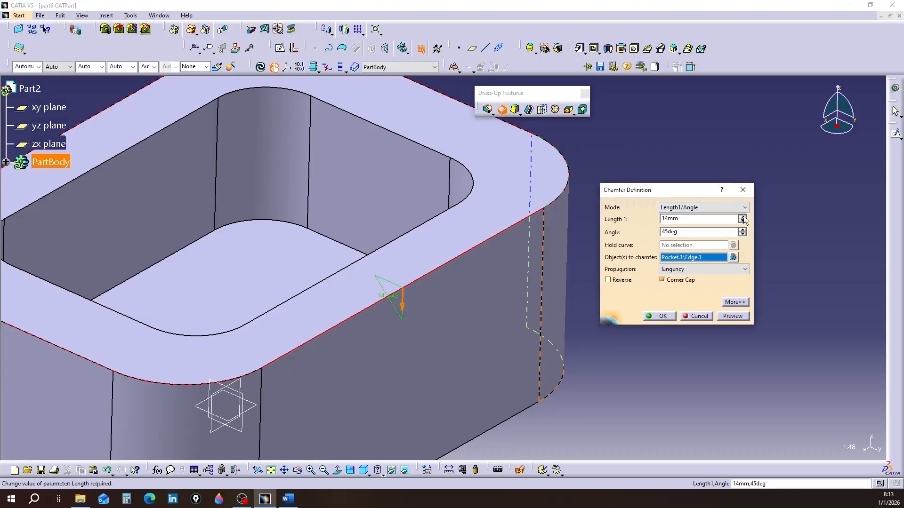
left_click(743, 217)
left_click(742, 217)
middle_click_drag(308, 313, 373, 333)
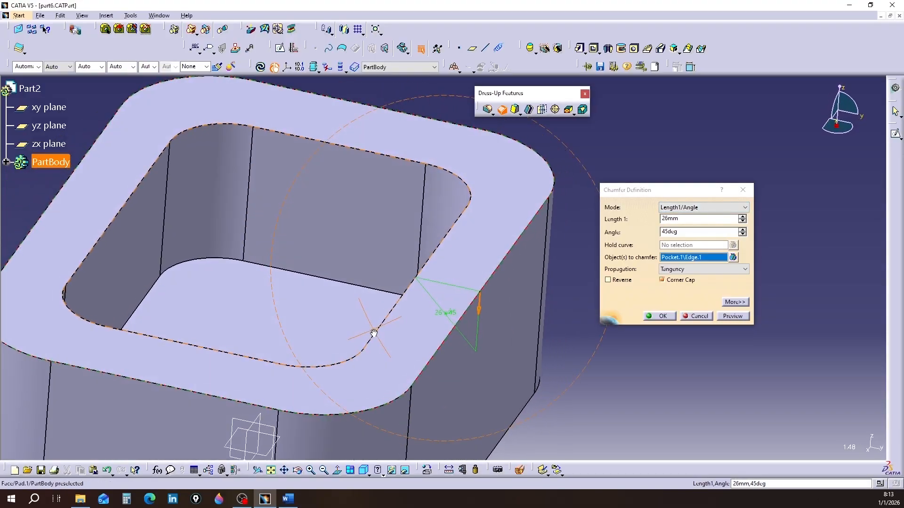
middle_click_drag(448, 257, 442, 221)
middle_click_drag(405, 349, 427, 292)
left_click(743, 235)
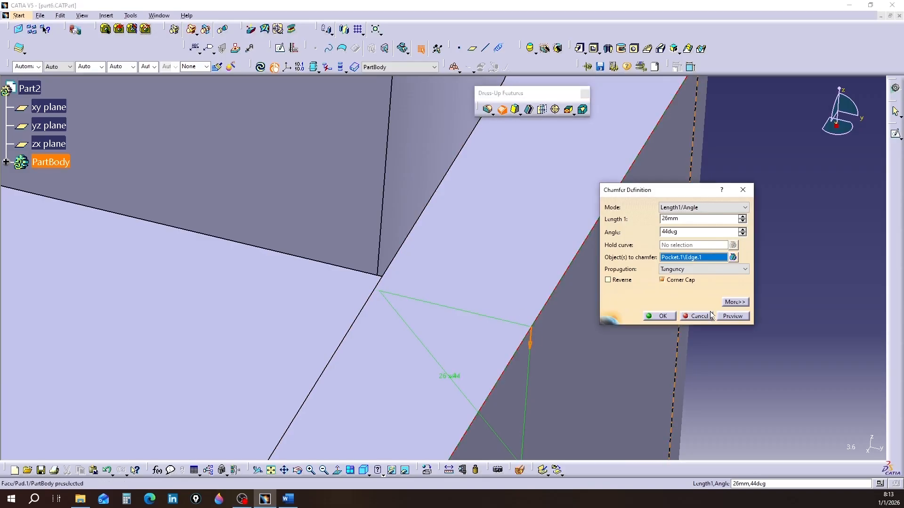
left_click(665, 320)
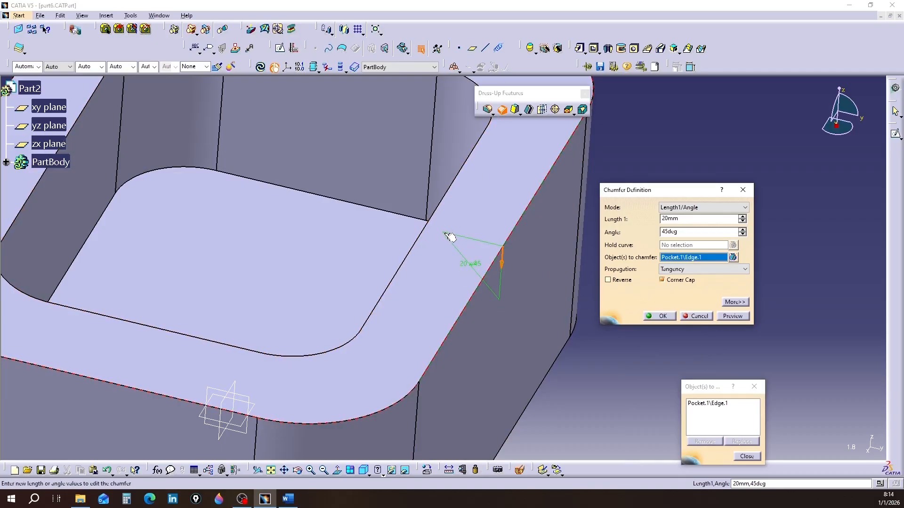
Step: Increase Length 1 of the 45-degree outer edge chamfer to 28 mm
left_click(742, 217)
left_click(742, 217)
left_click(742, 217)
left_click(742, 217)
left_click(742, 217)
left_click(742, 217)
left_click(742, 217)
left_click(742, 217)
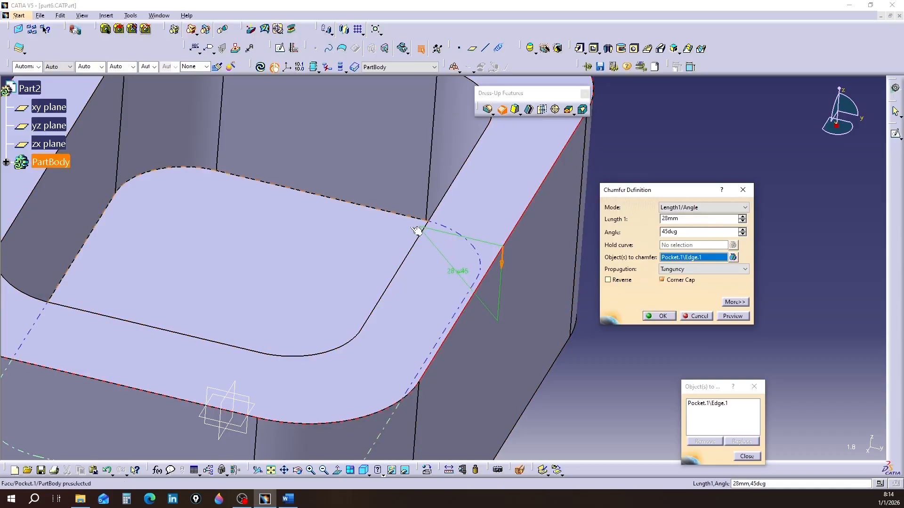
Step: Fine-tune Length 1 to 26 mm against the pocket's top edge, then preview and apply the 45-degree chamfer
middle_click_drag(421, 234, 374, 287)
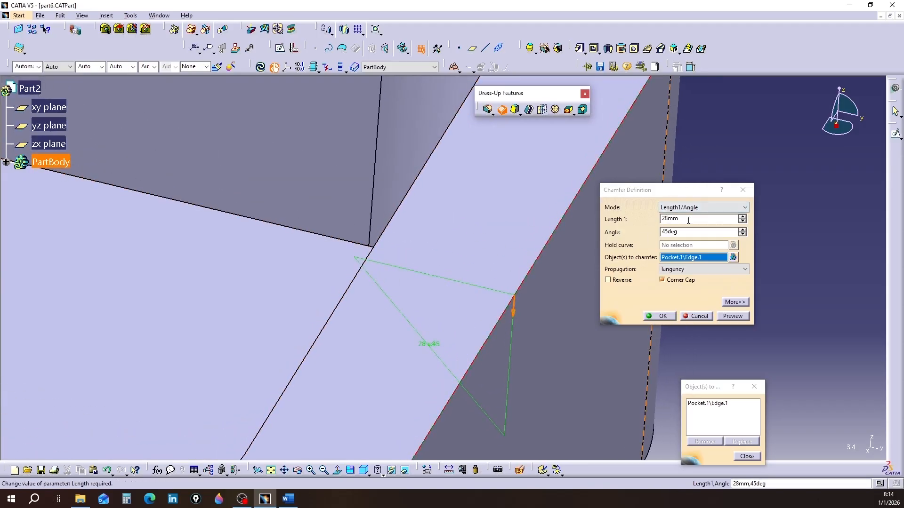
left_click(743, 222)
left_click(743, 222)
left_click(742, 222)
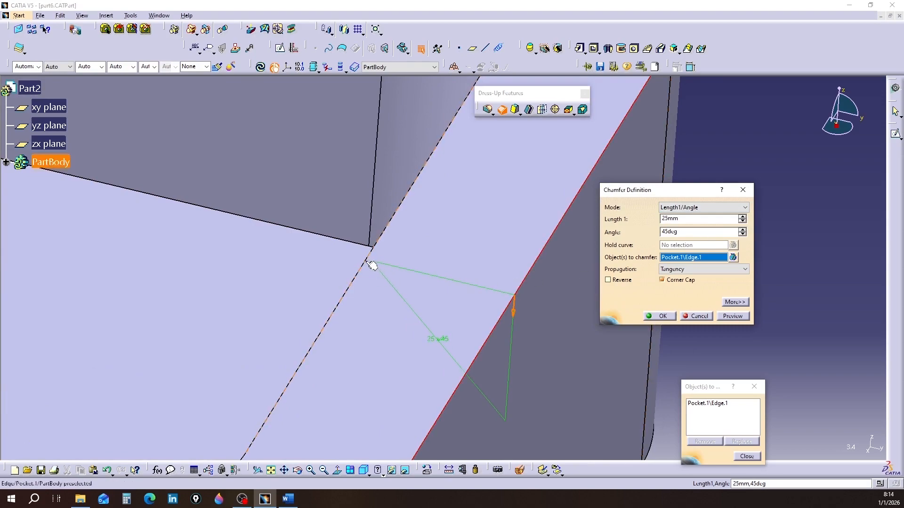
left_click(742, 216)
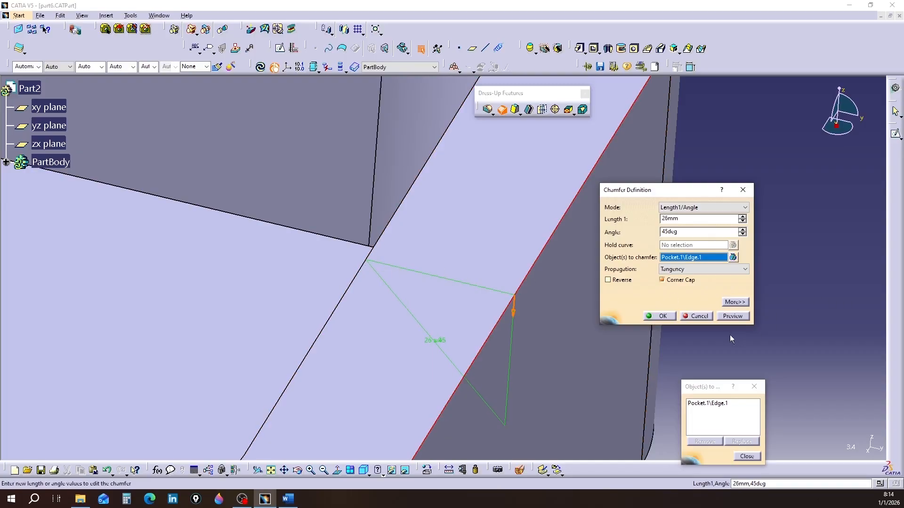
left_click(729, 316)
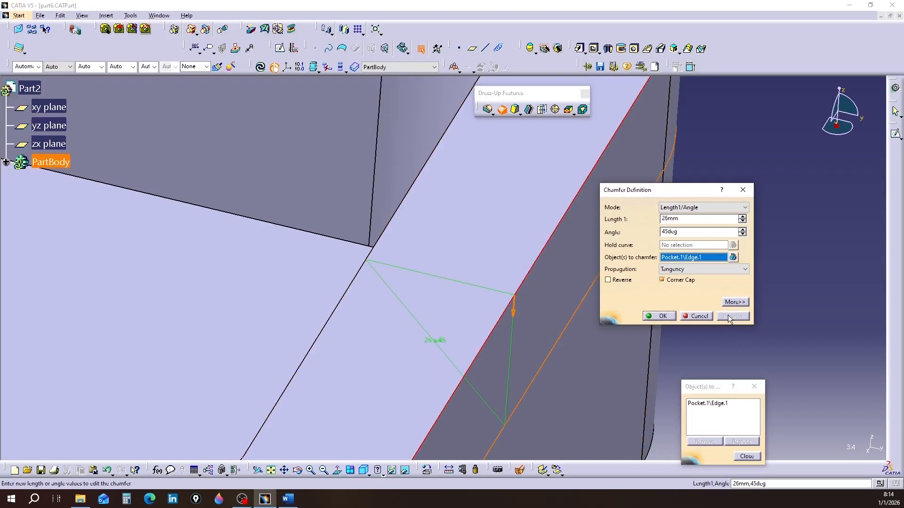
left_click(661, 316)
Step: Inspect how closely the chamfer follows the pocket edge around the rim, then undo the chamfer
middle_click_drag(466, 371, 430, 411)
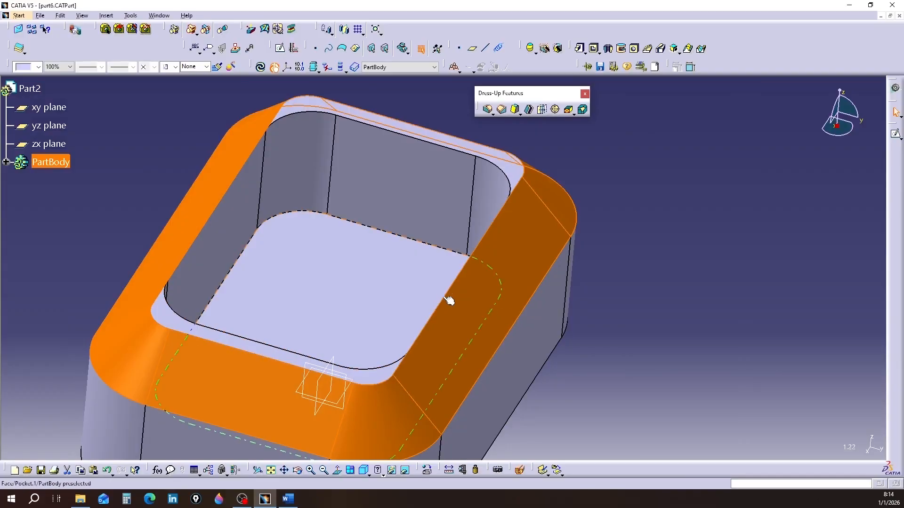
middle_click_drag(480, 196, 402, 394)
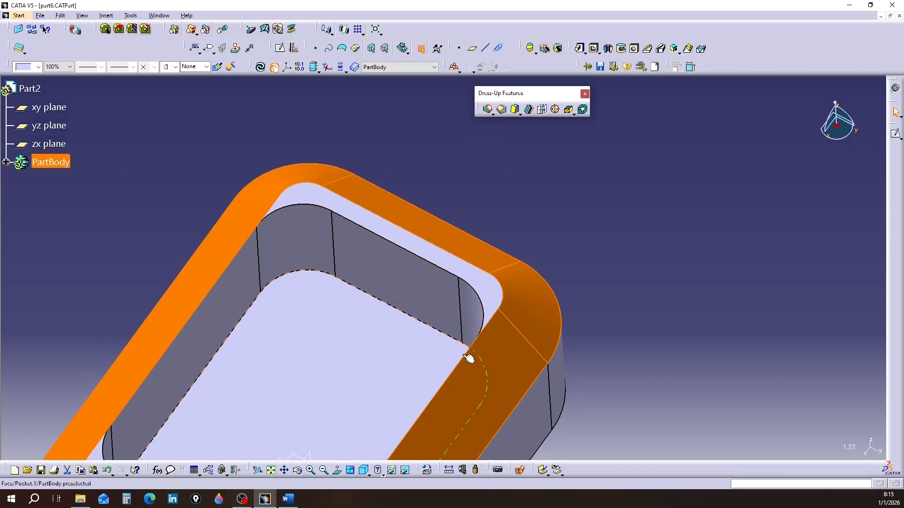
middle_click_drag(402, 315, 494, 208)
key("ctrl+z")
Step: Chamfer the outer top edge at 45 degrees in Hold curve/Angle mode, using the pocket's top edge as the hold curve
left_click(502, 110)
left_click_drag(685, 191, 745, 208)
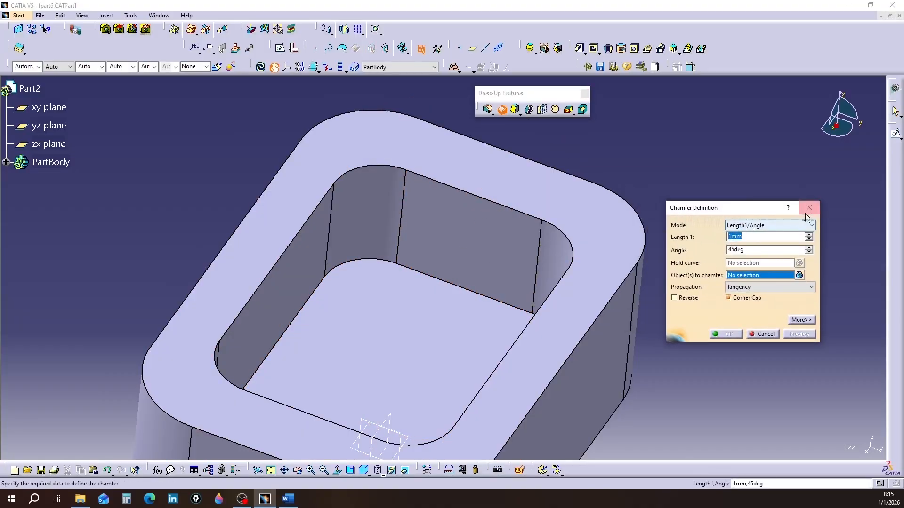
left_click(812, 227)
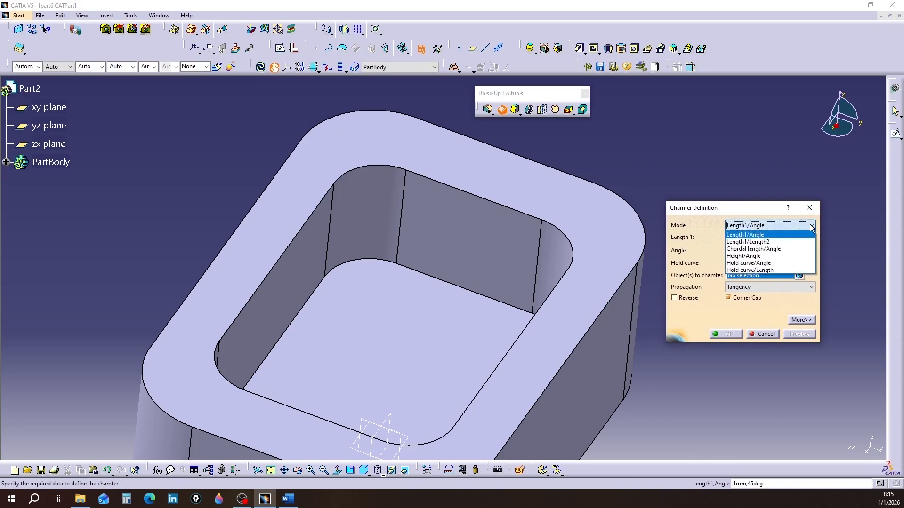
left_click(741, 263)
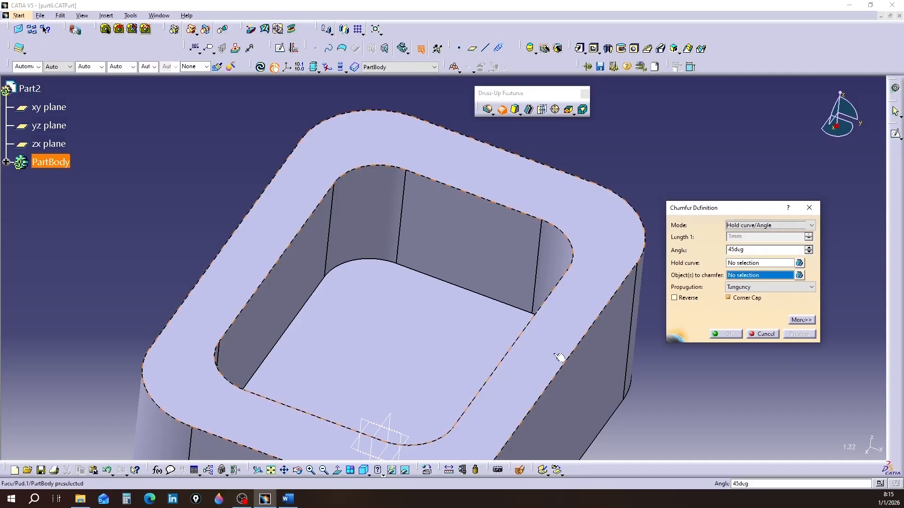
left_click(569, 365)
middle_click_drag(569, 402, 524, 342)
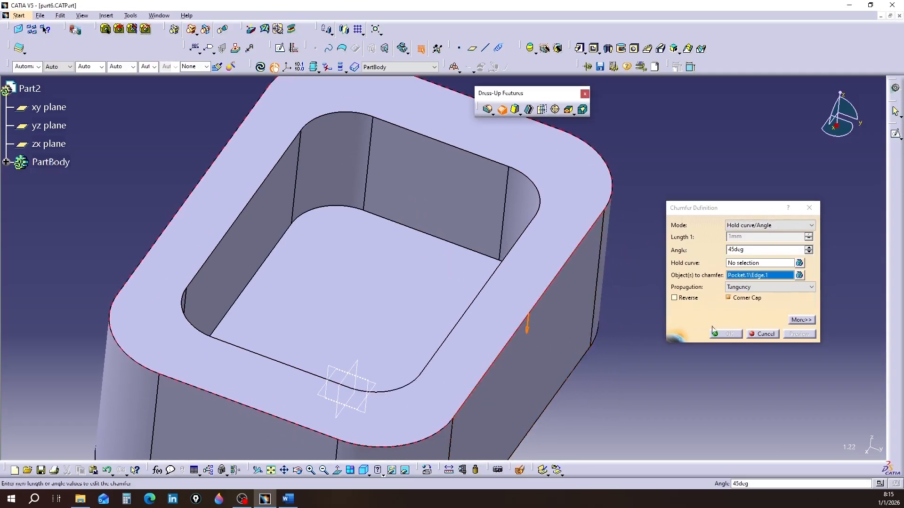
left_click(745, 262)
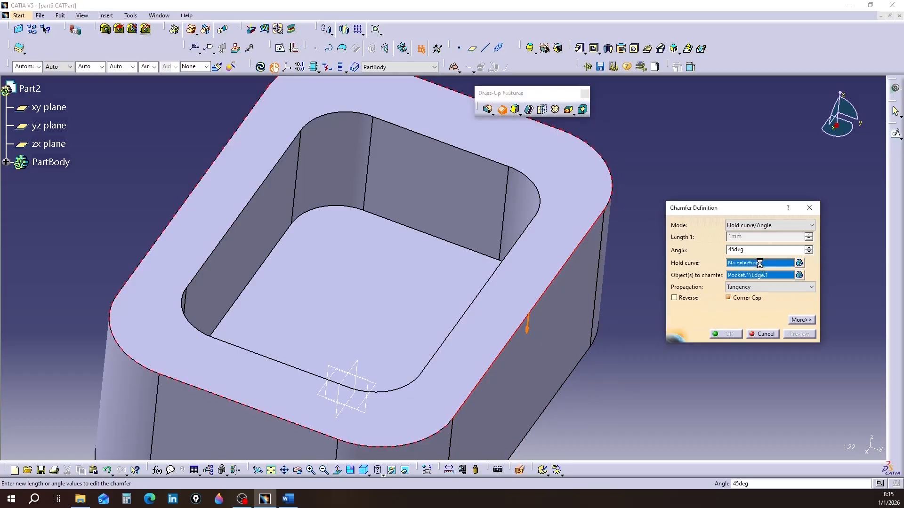
left_click(499, 272)
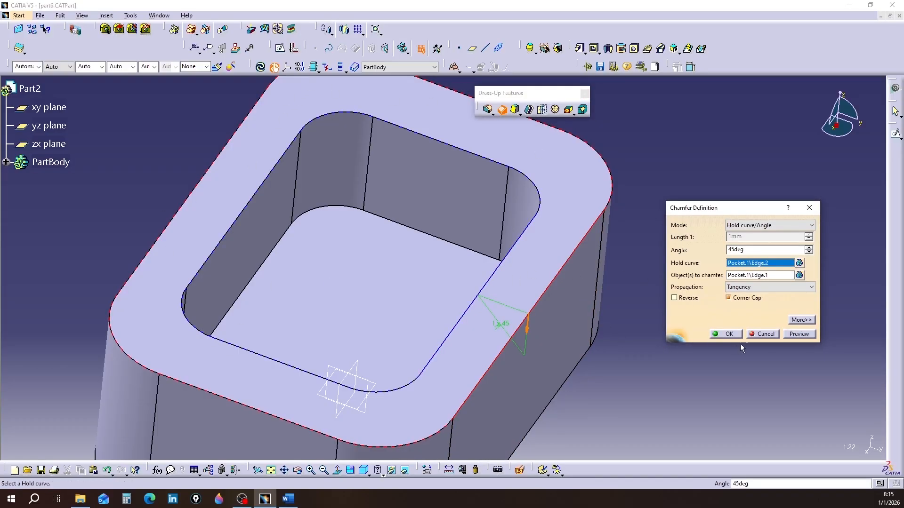
left_click(728, 335)
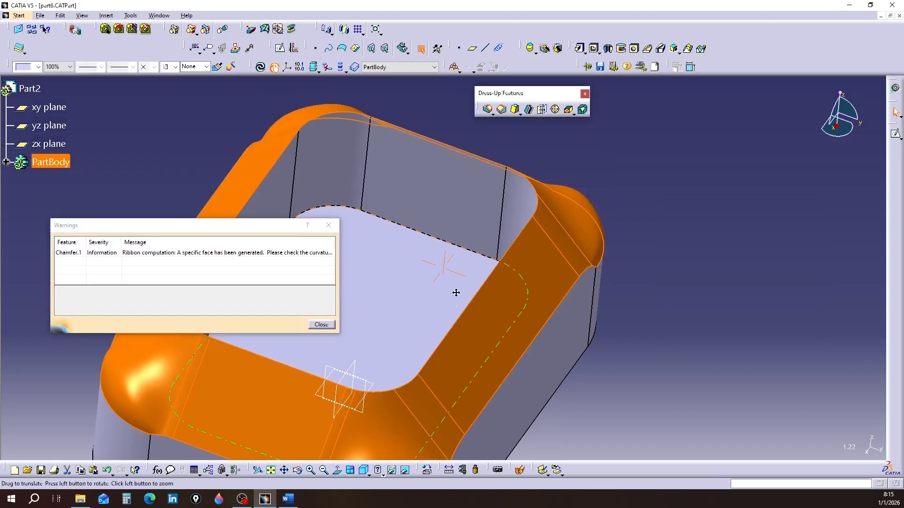
Step: Dismiss the computation warning and examine the hold-curve chamfer's rounded corners and straight faces from several angles
left_click(321, 324)
middle_click_drag(331, 372, 339, 312)
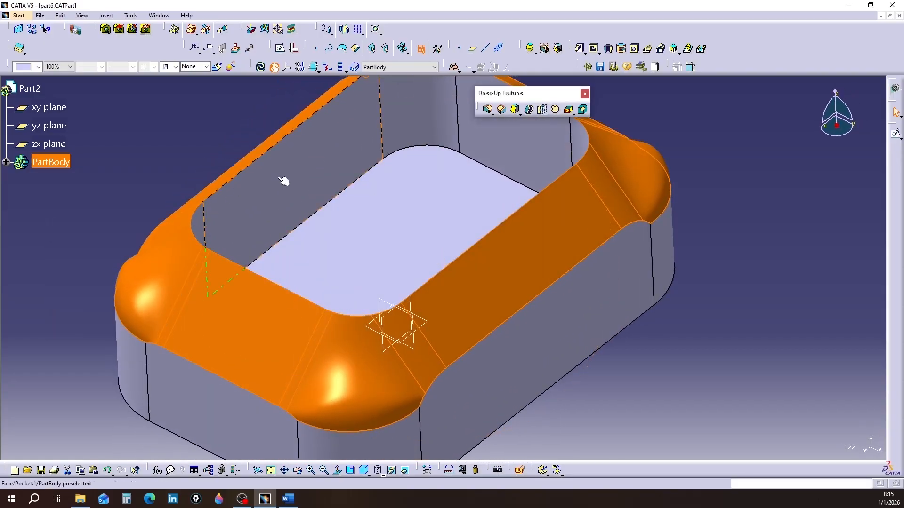
middle_click_drag(281, 181, 259, 346)
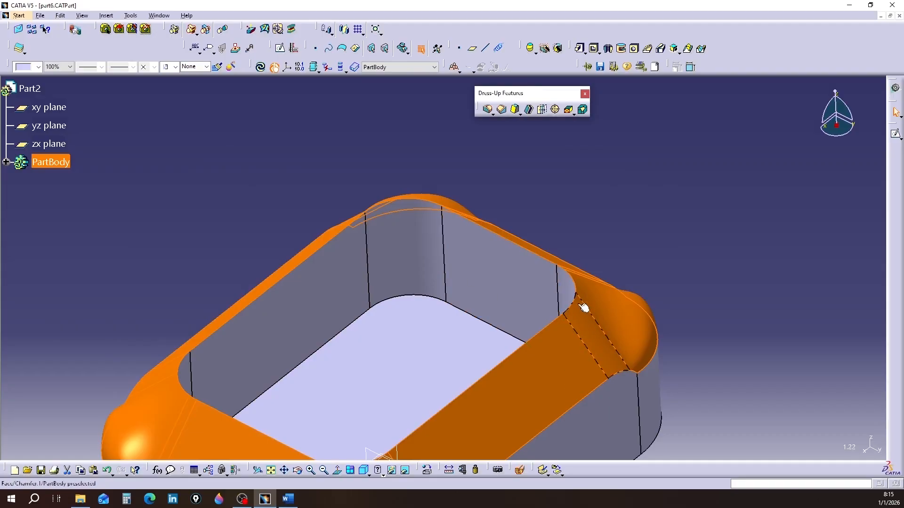
middle_click_drag(473, 312, 552, 187)
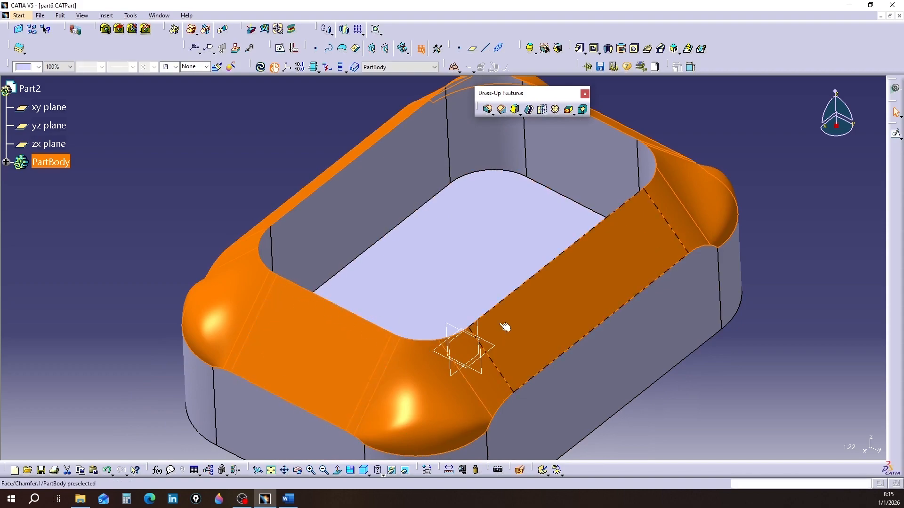
middle_click_drag(495, 339, 536, 345)
middle_click_drag(298, 377, 491, 324)
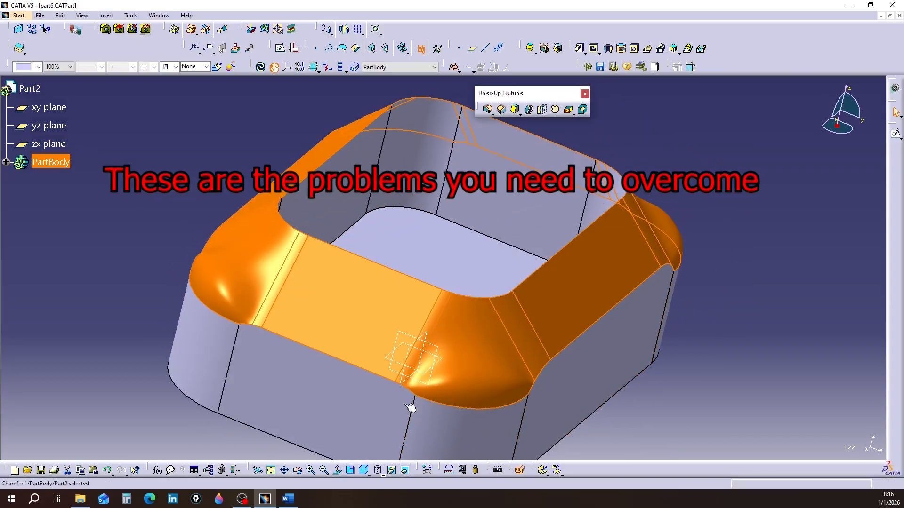